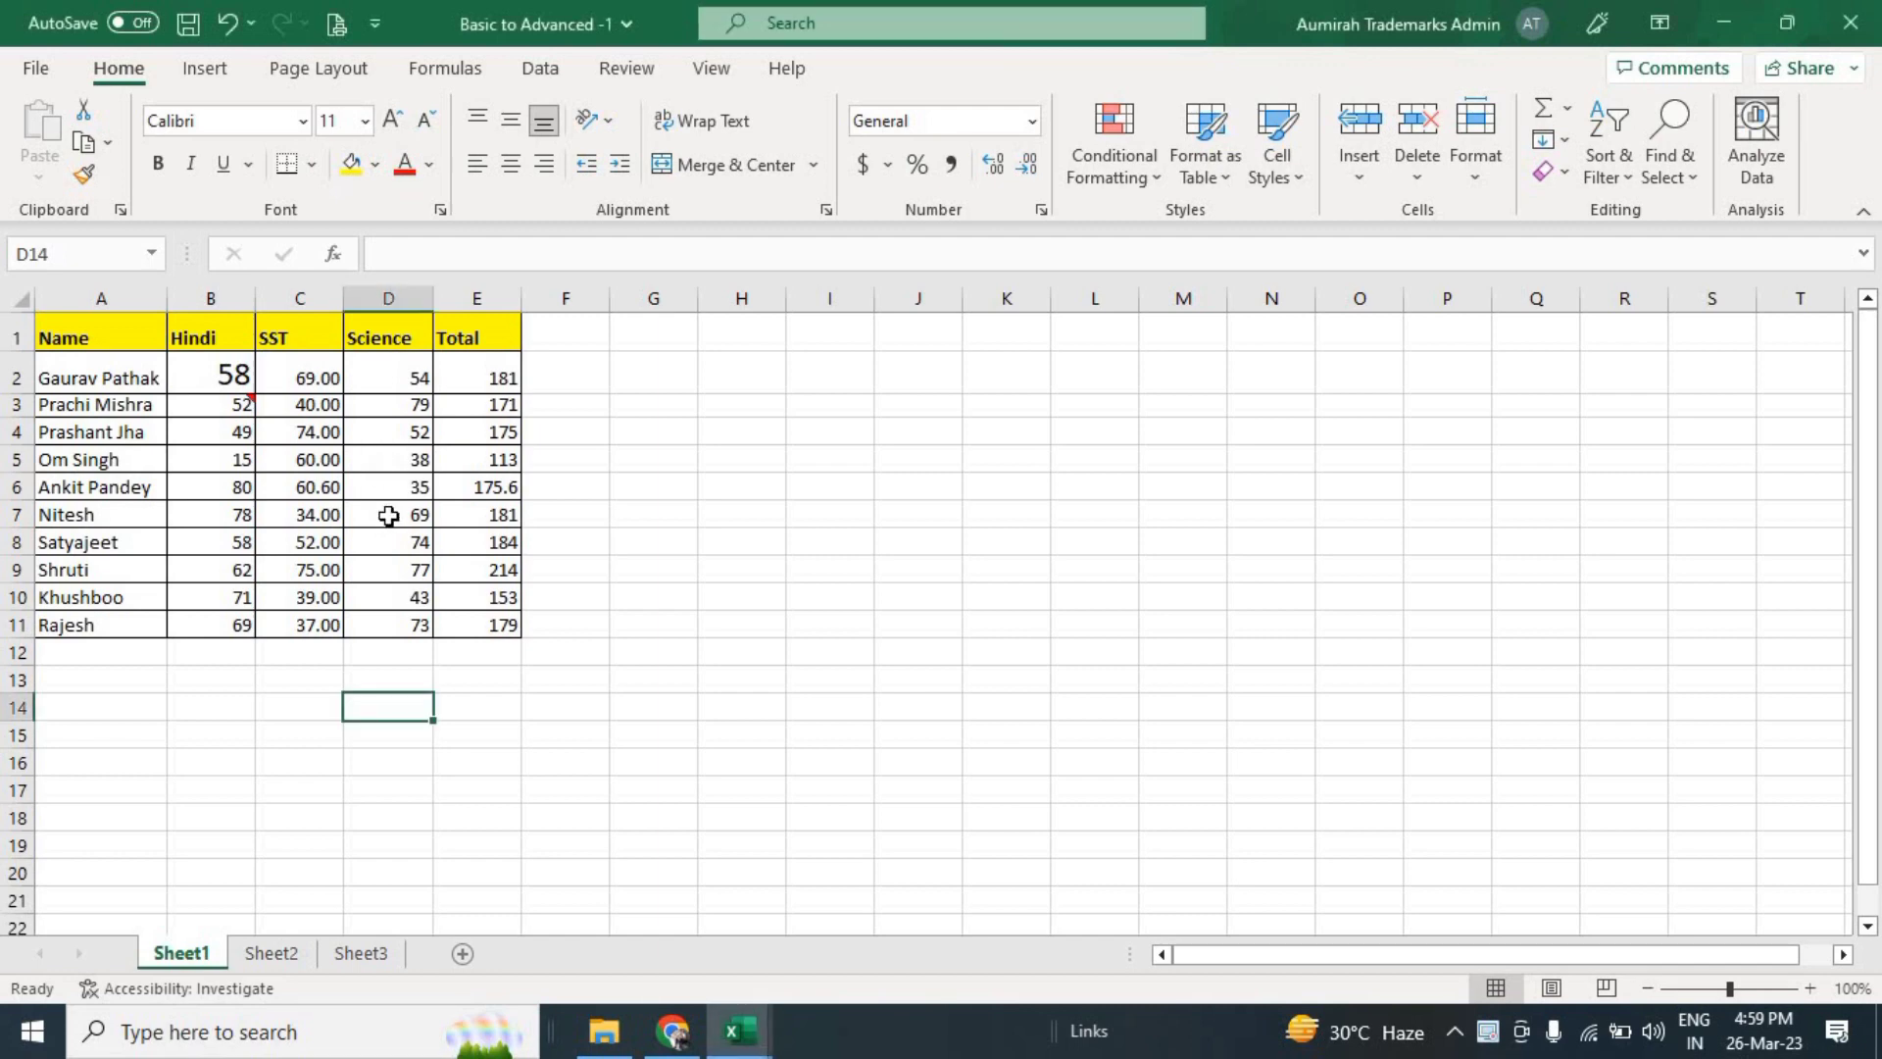
Switch from the 'Basic to Advanced -1' marks workbook to the blank Book6 window
{"action": "key", "text": "alt+Tab"}
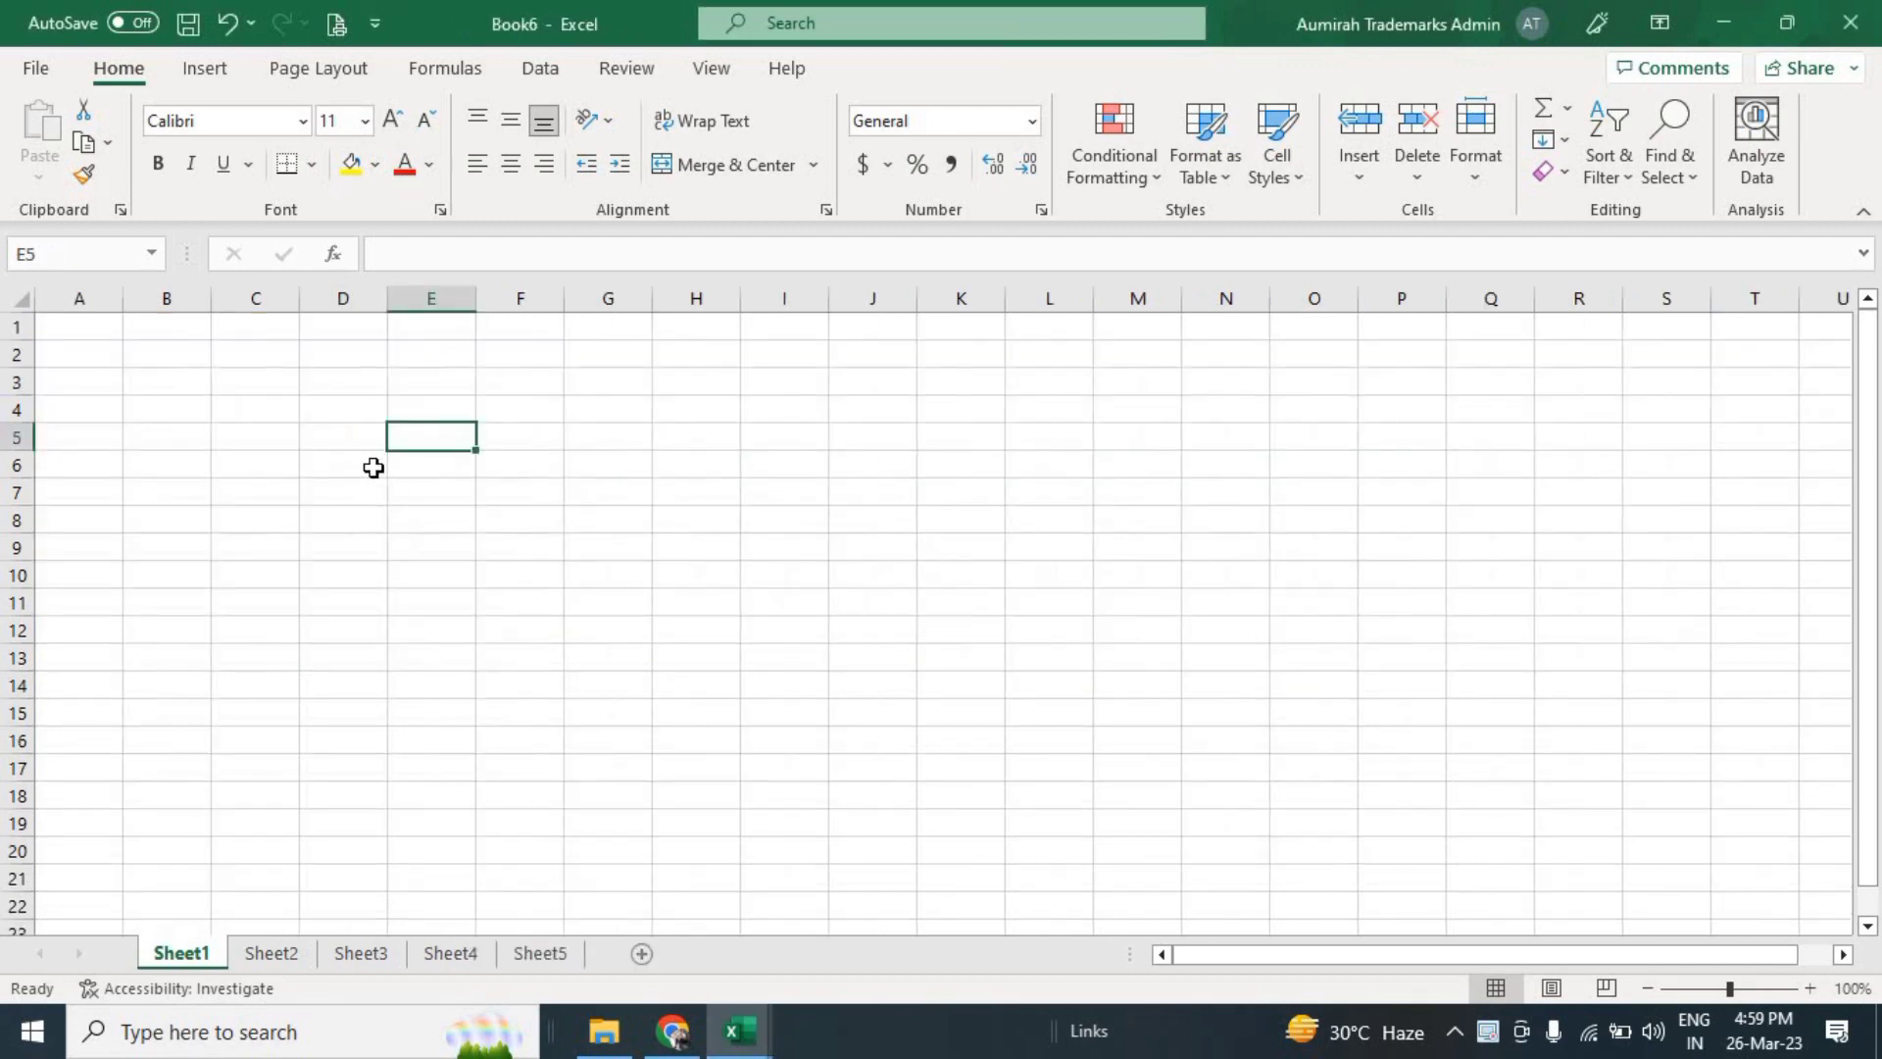
Select individual cells D6, E4, E5, D3 and A2 in the blank Book6
{"action": "left_click", "coordinate": [374, 465]}
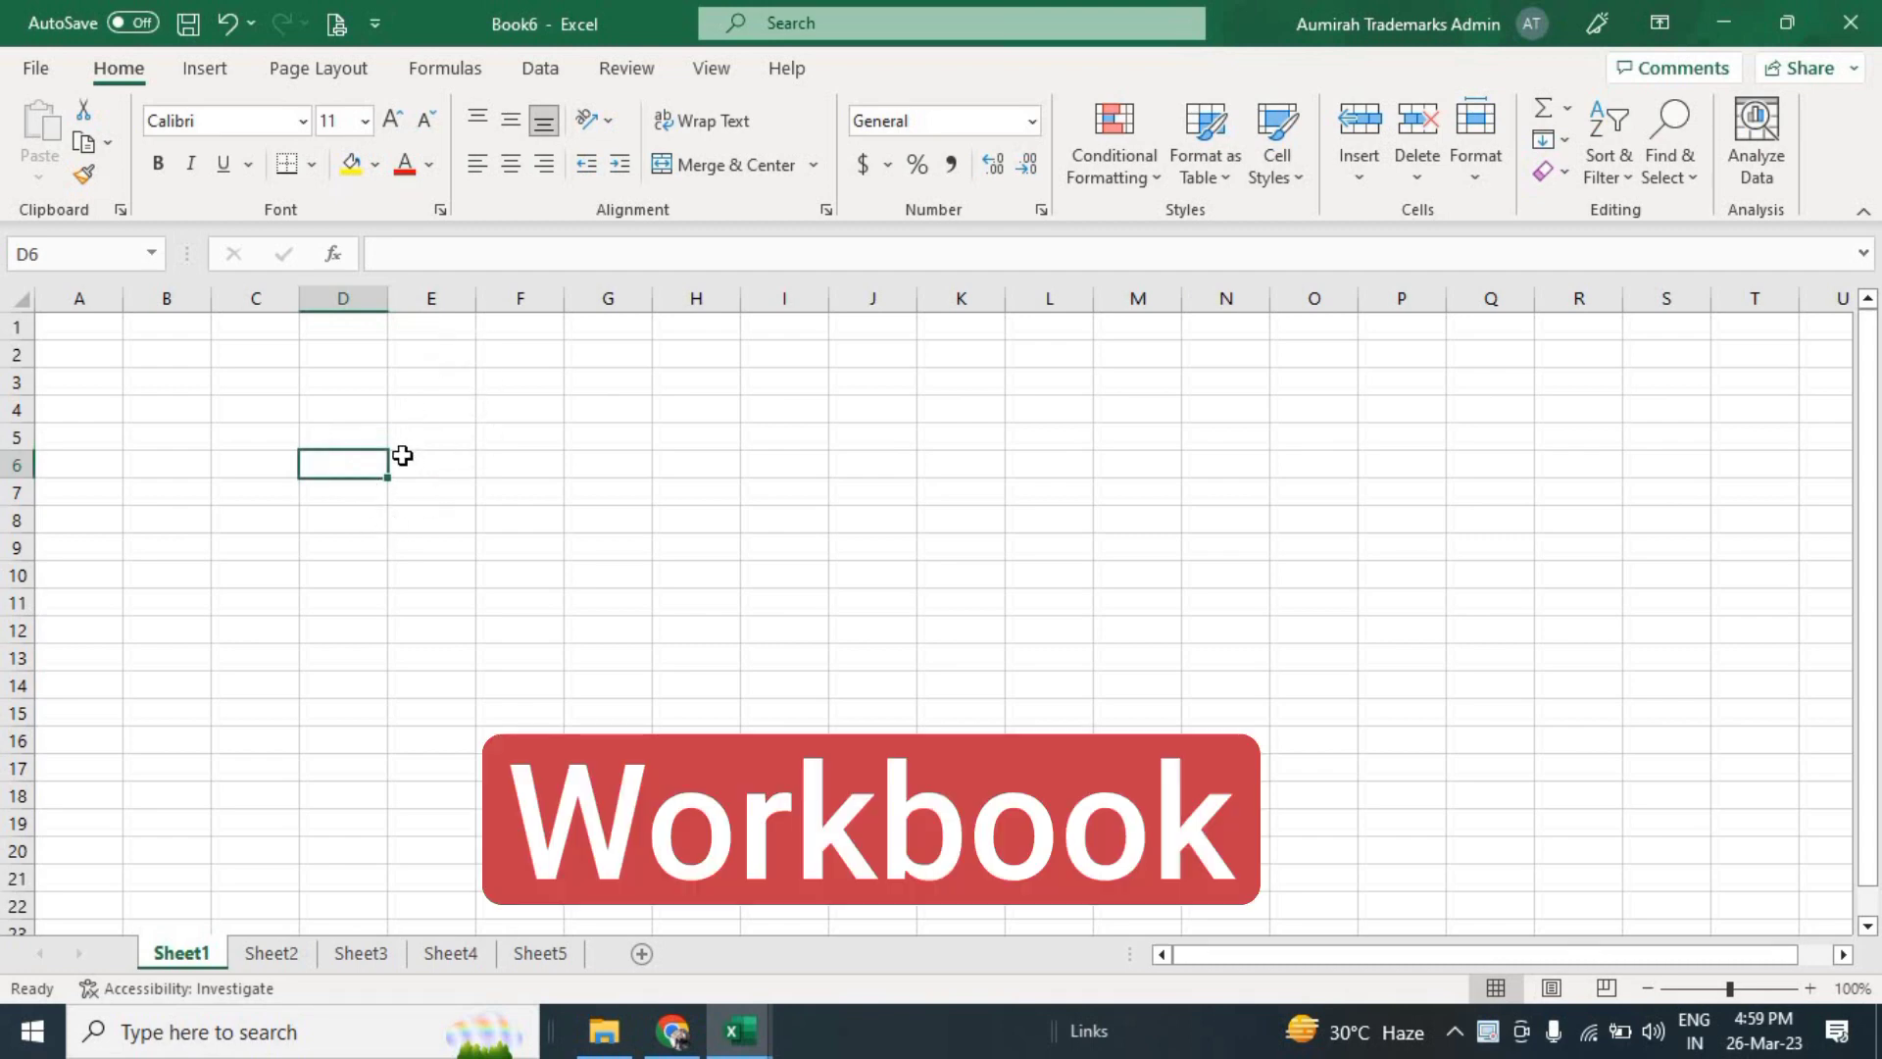
{"action": "left_click", "coordinate": [434, 405]}
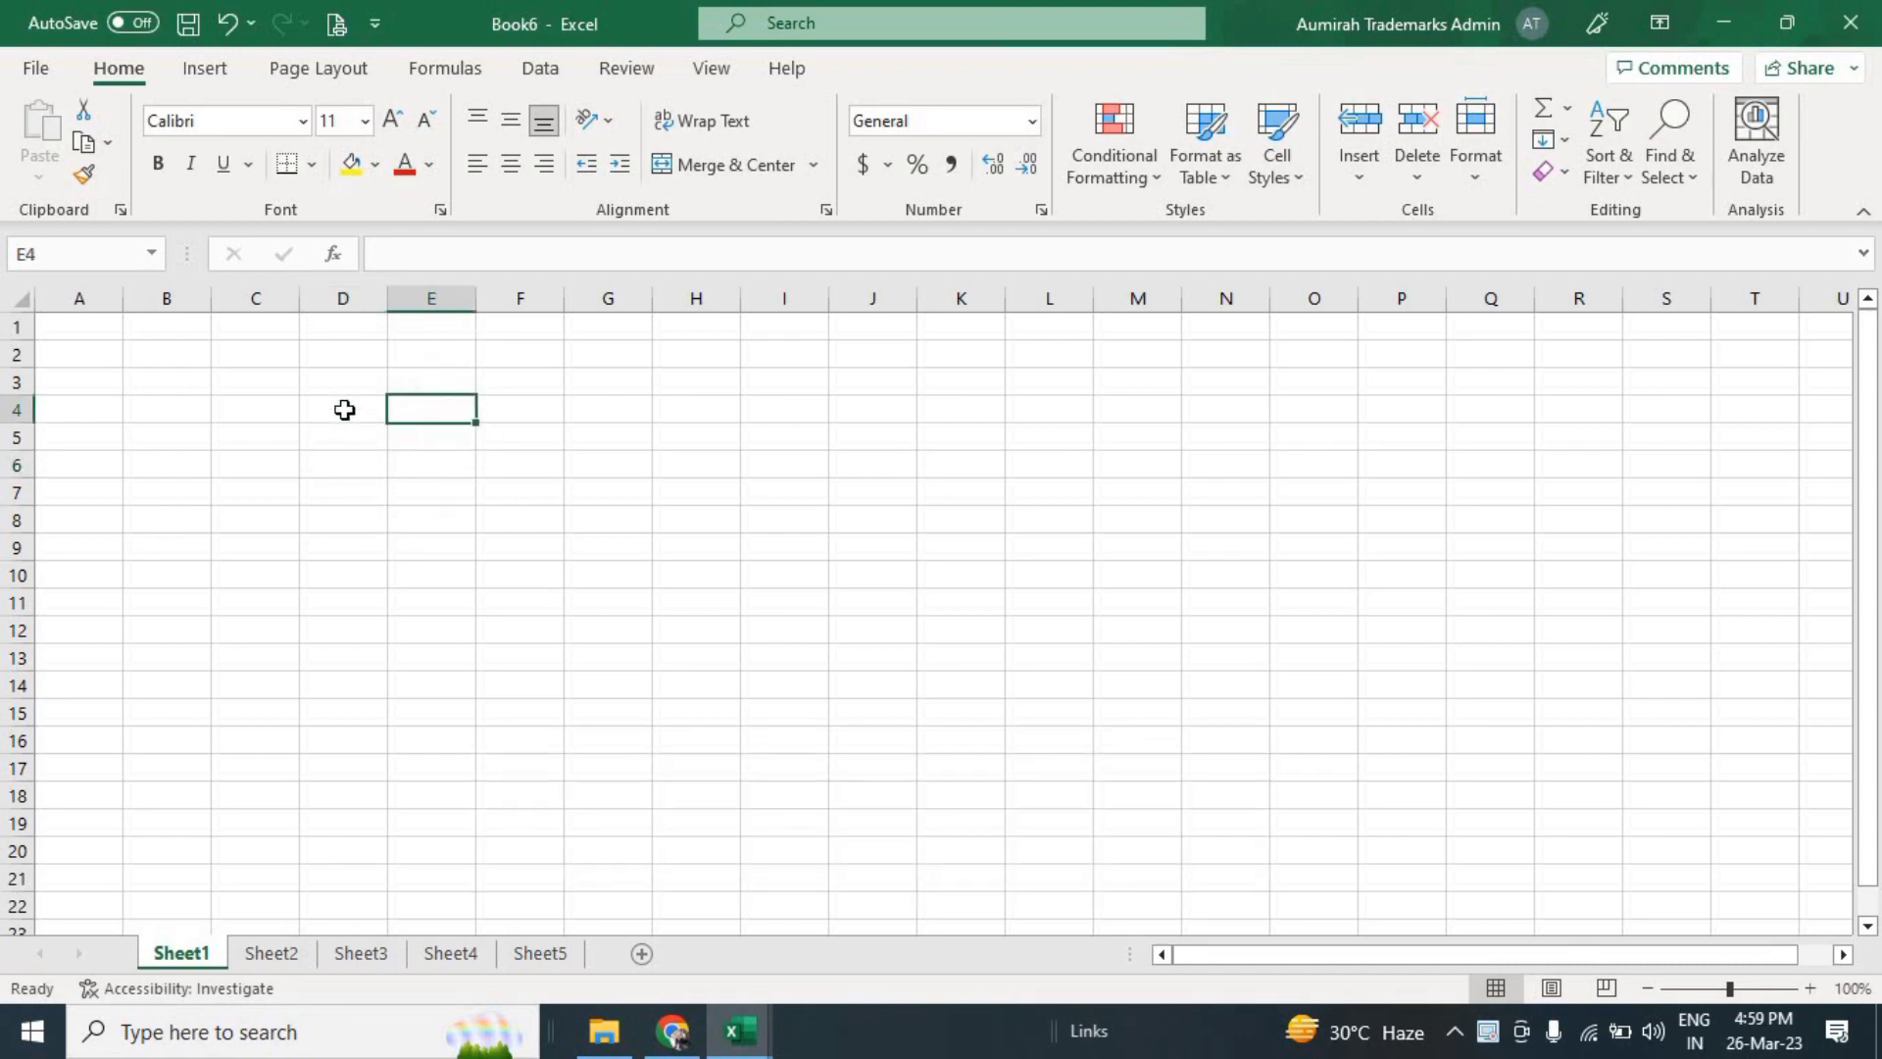
{"action": "left_click", "coordinate": [424, 434]}
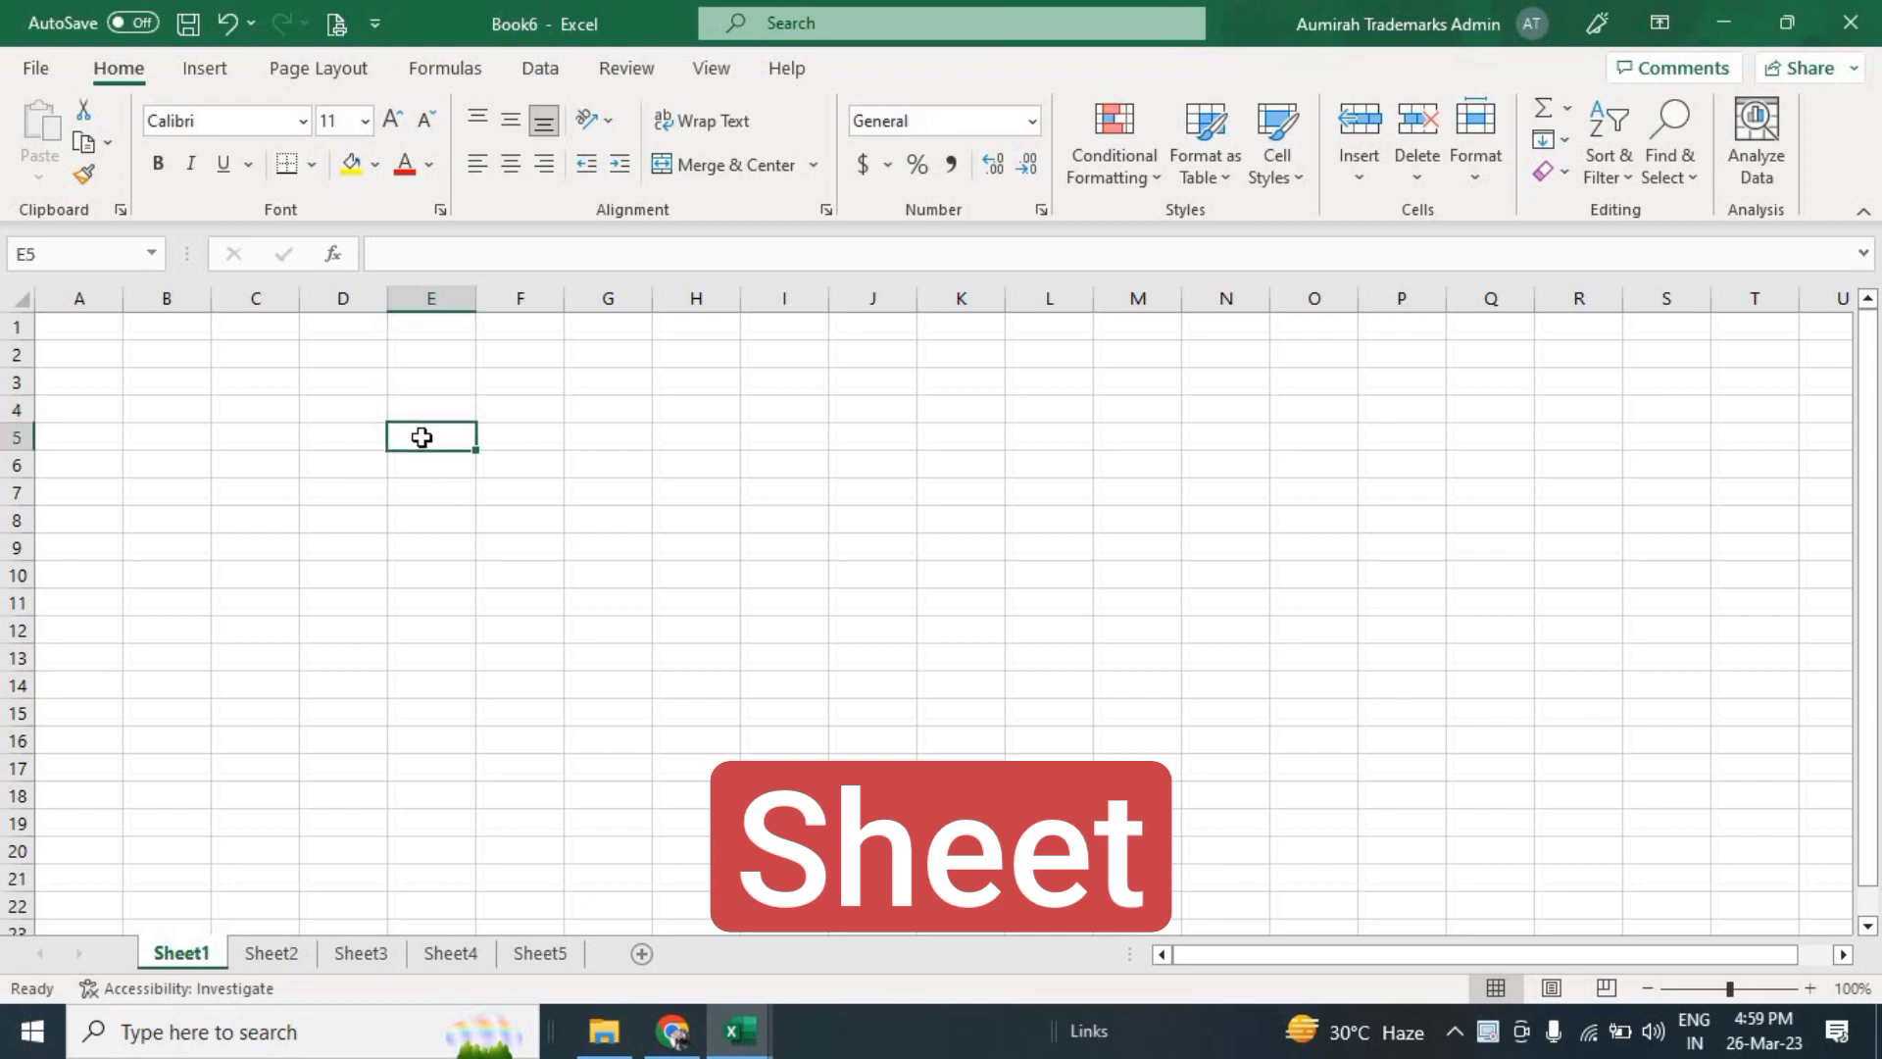
{"action": "left_click", "coordinate": [311, 382]}
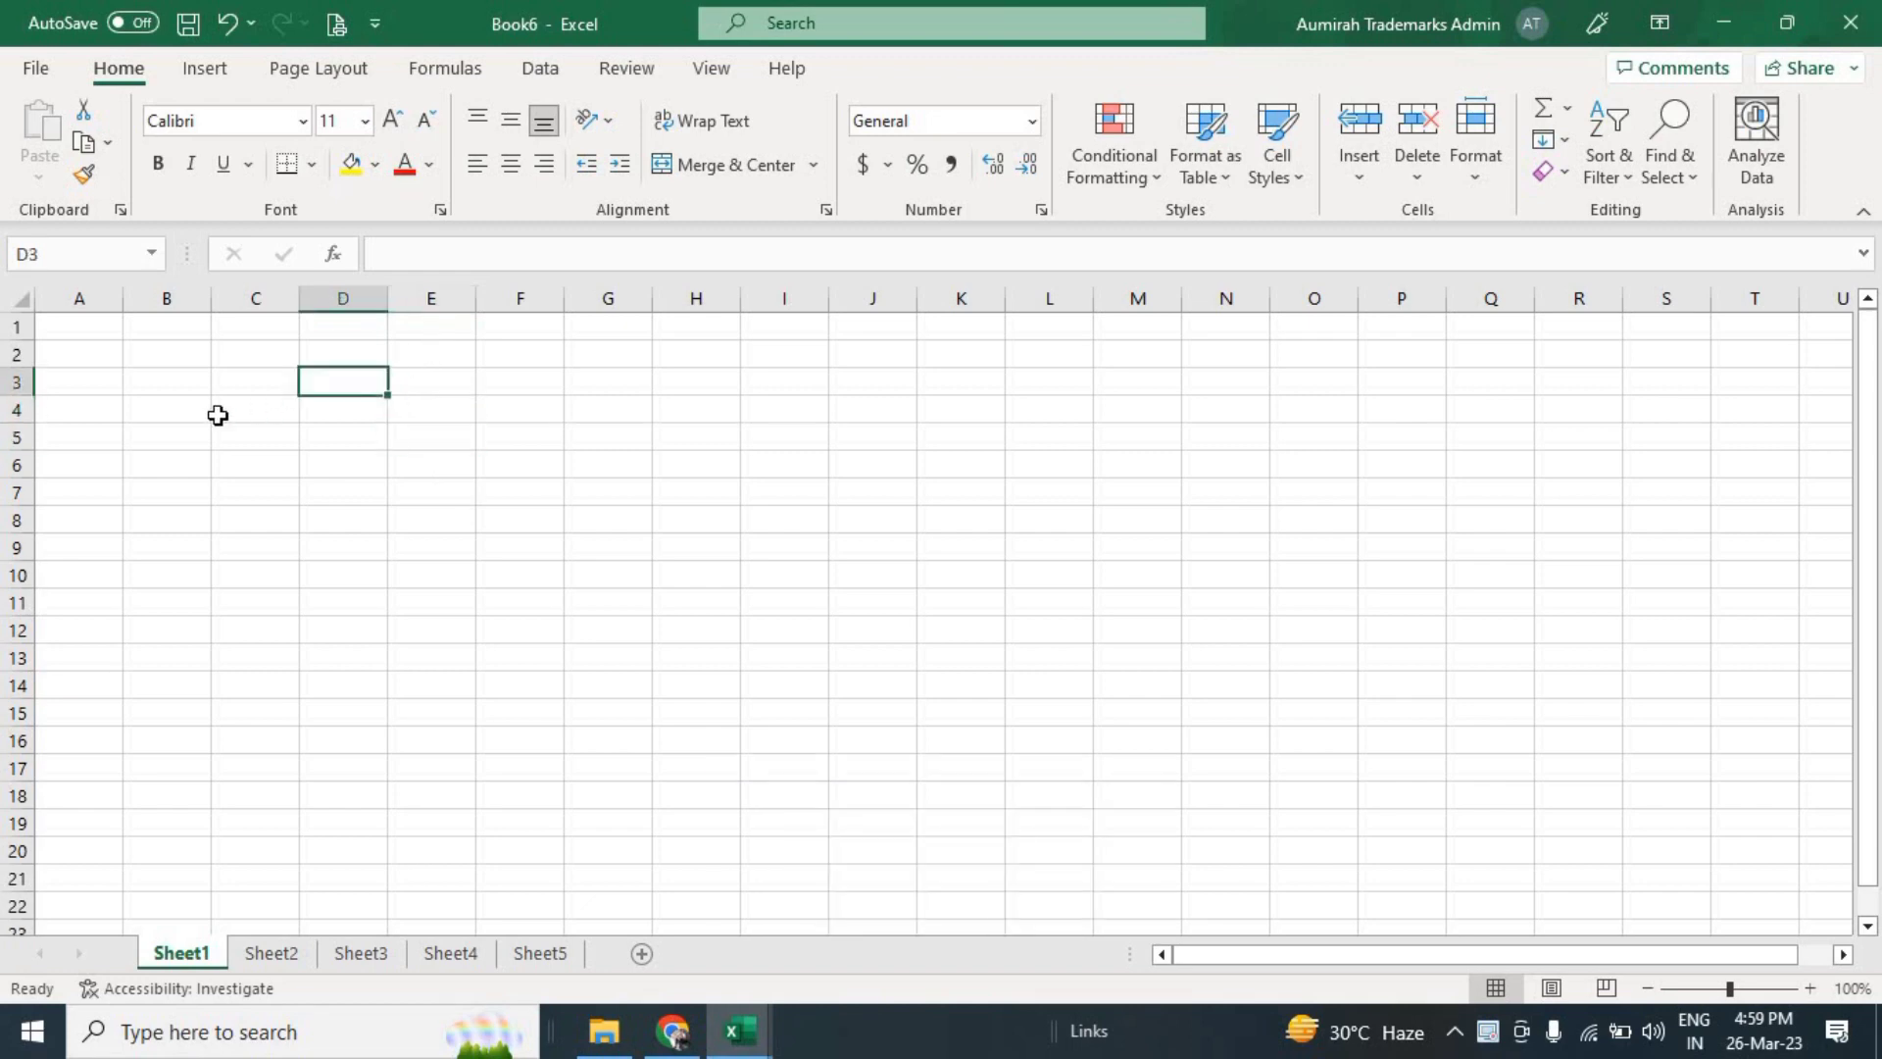
{"action": "left_click", "coordinate": [92, 343]}
Select whole columns A–C and rows 1–3, then cells B5 and C2
{"action": "left_click", "coordinate": [84, 299]}
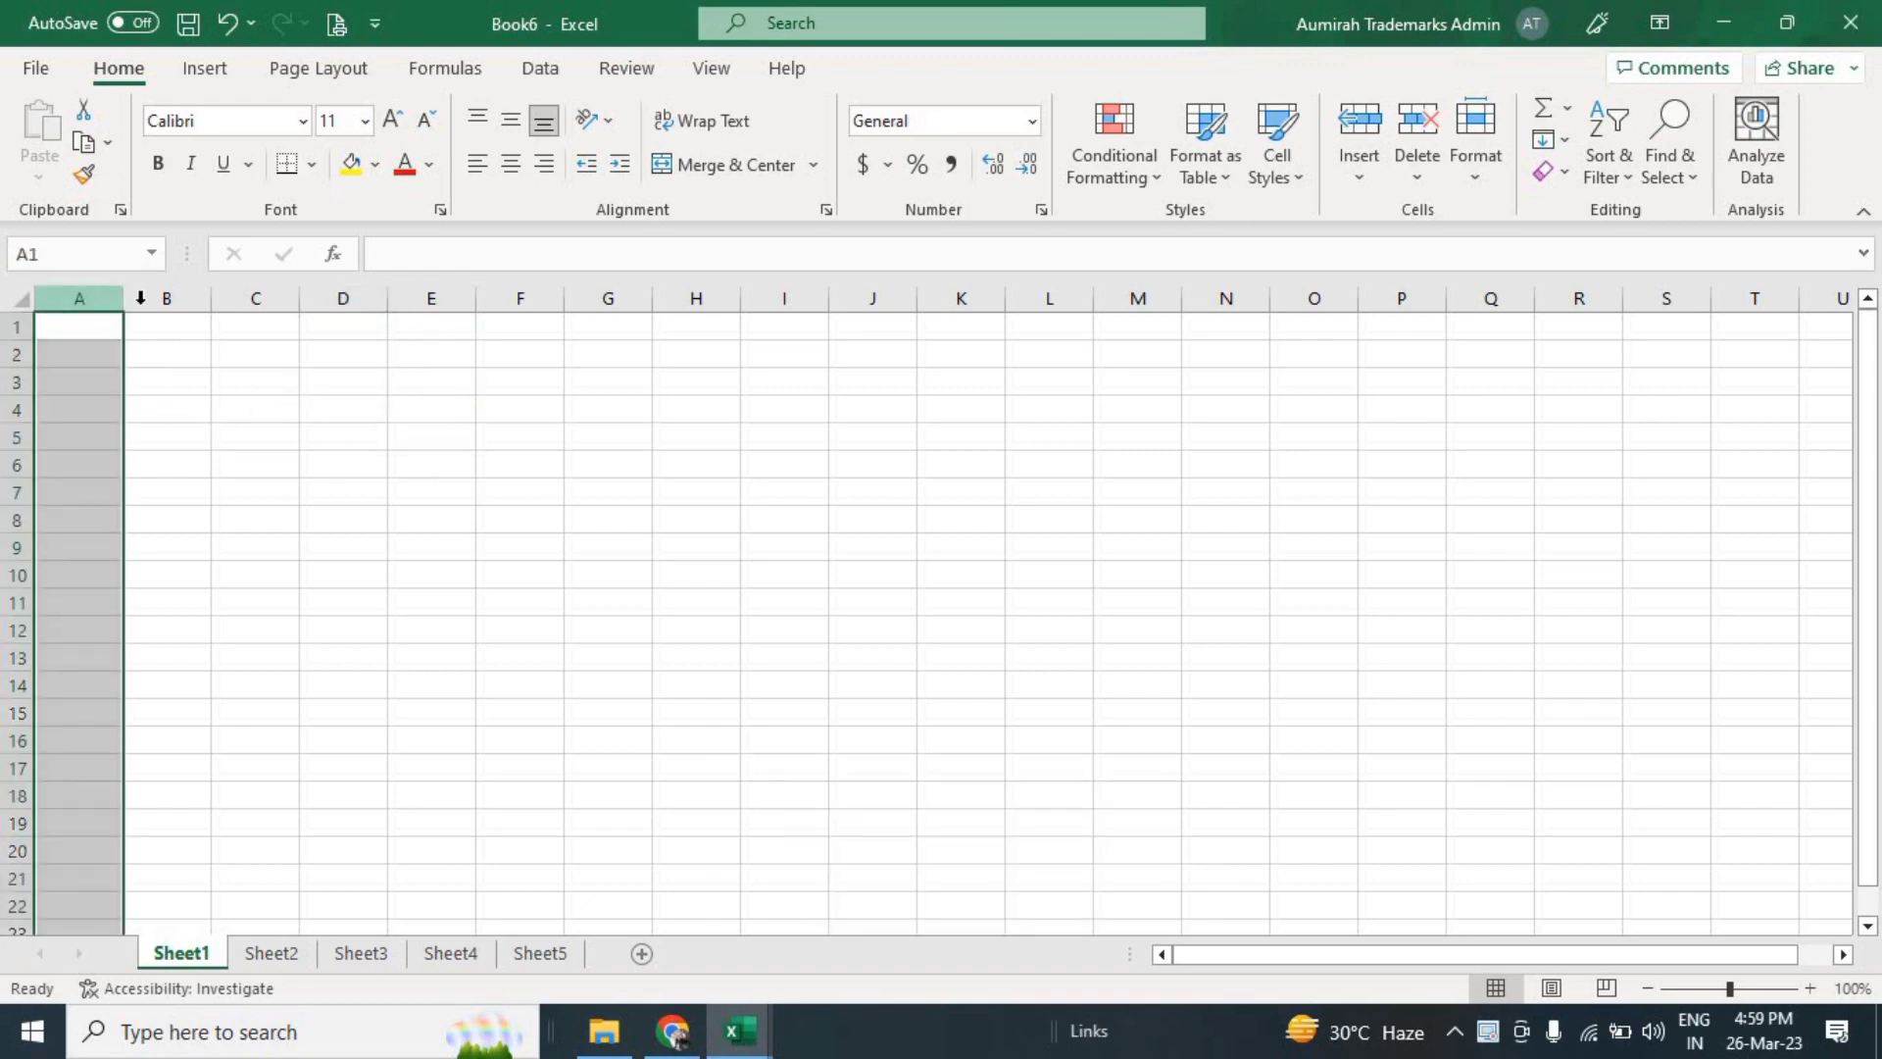
{"action": "left_click", "coordinate": [168, 298]}
{"action": "left_click", "coordinate": [258, 298]}
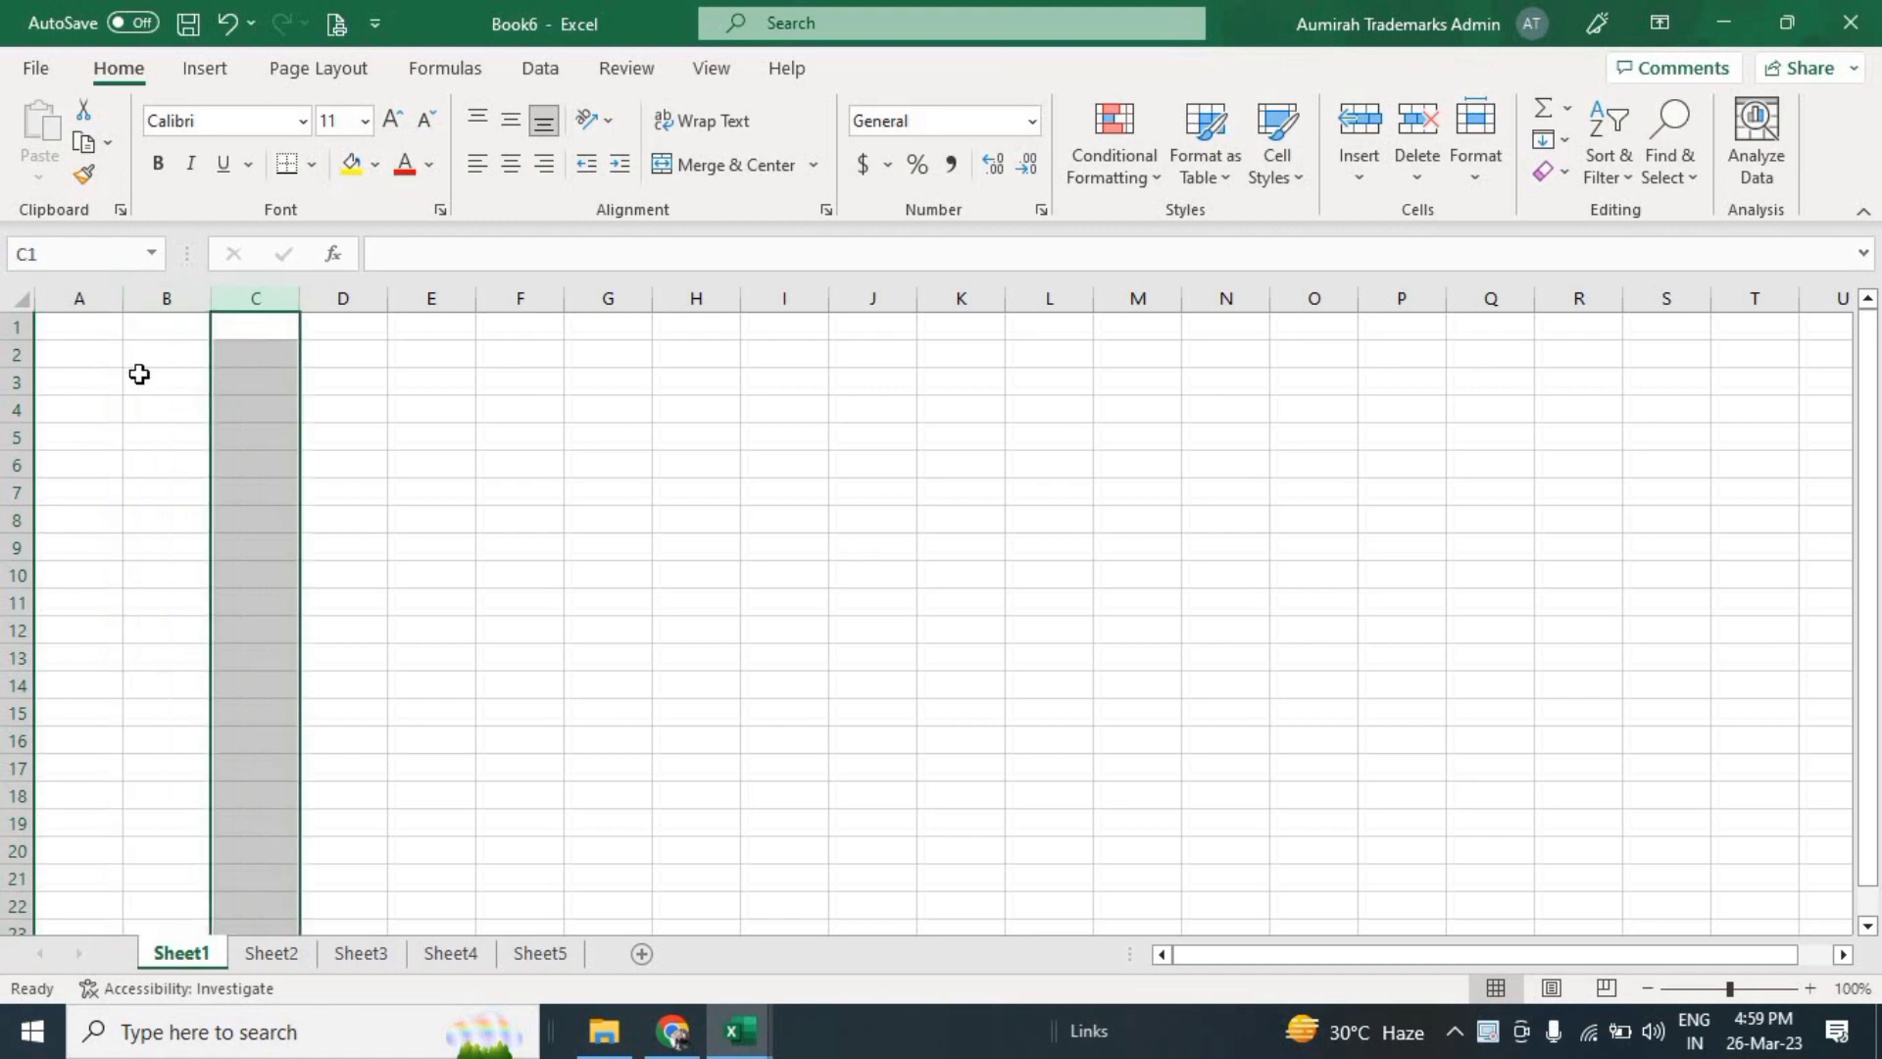
{"action": "left_click", "coordinate": [17, 327]}
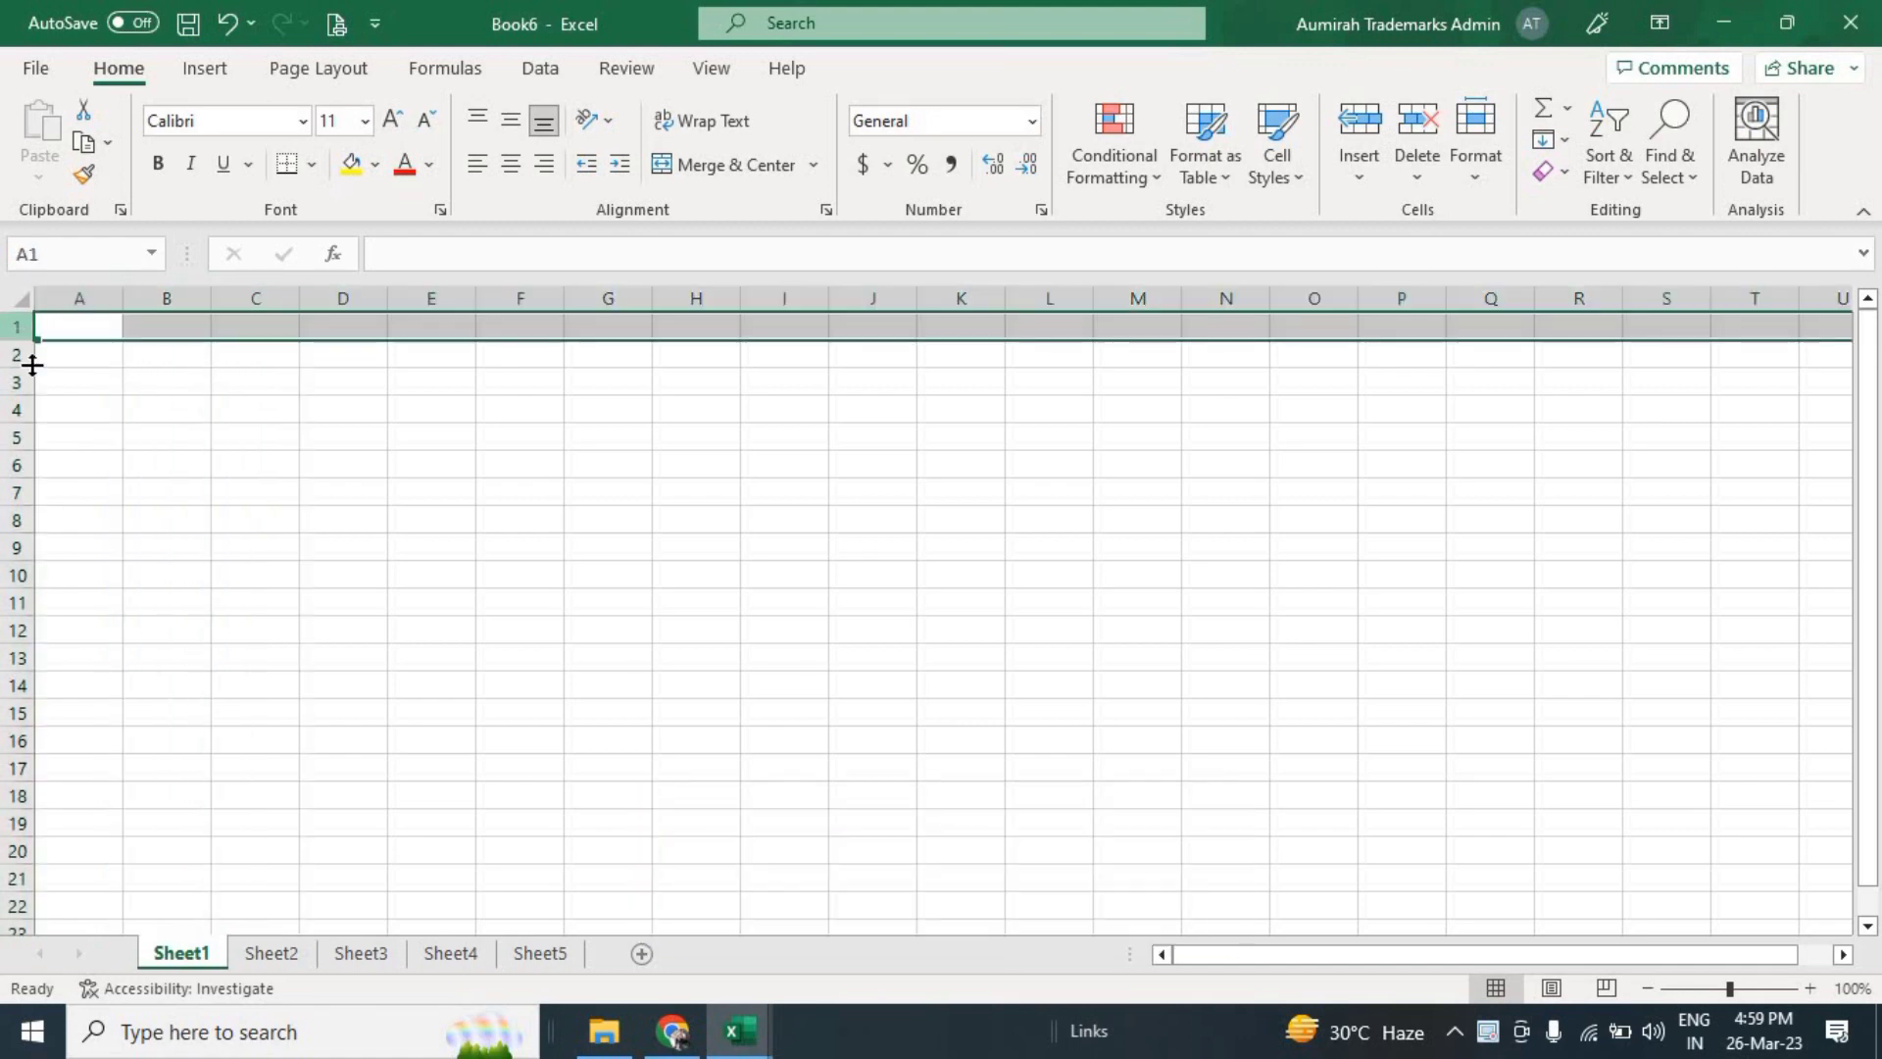
{"action": "left_click", "coordinate": [9, 355]}
{"action": "left_click", "coordinate": [10, 382]}
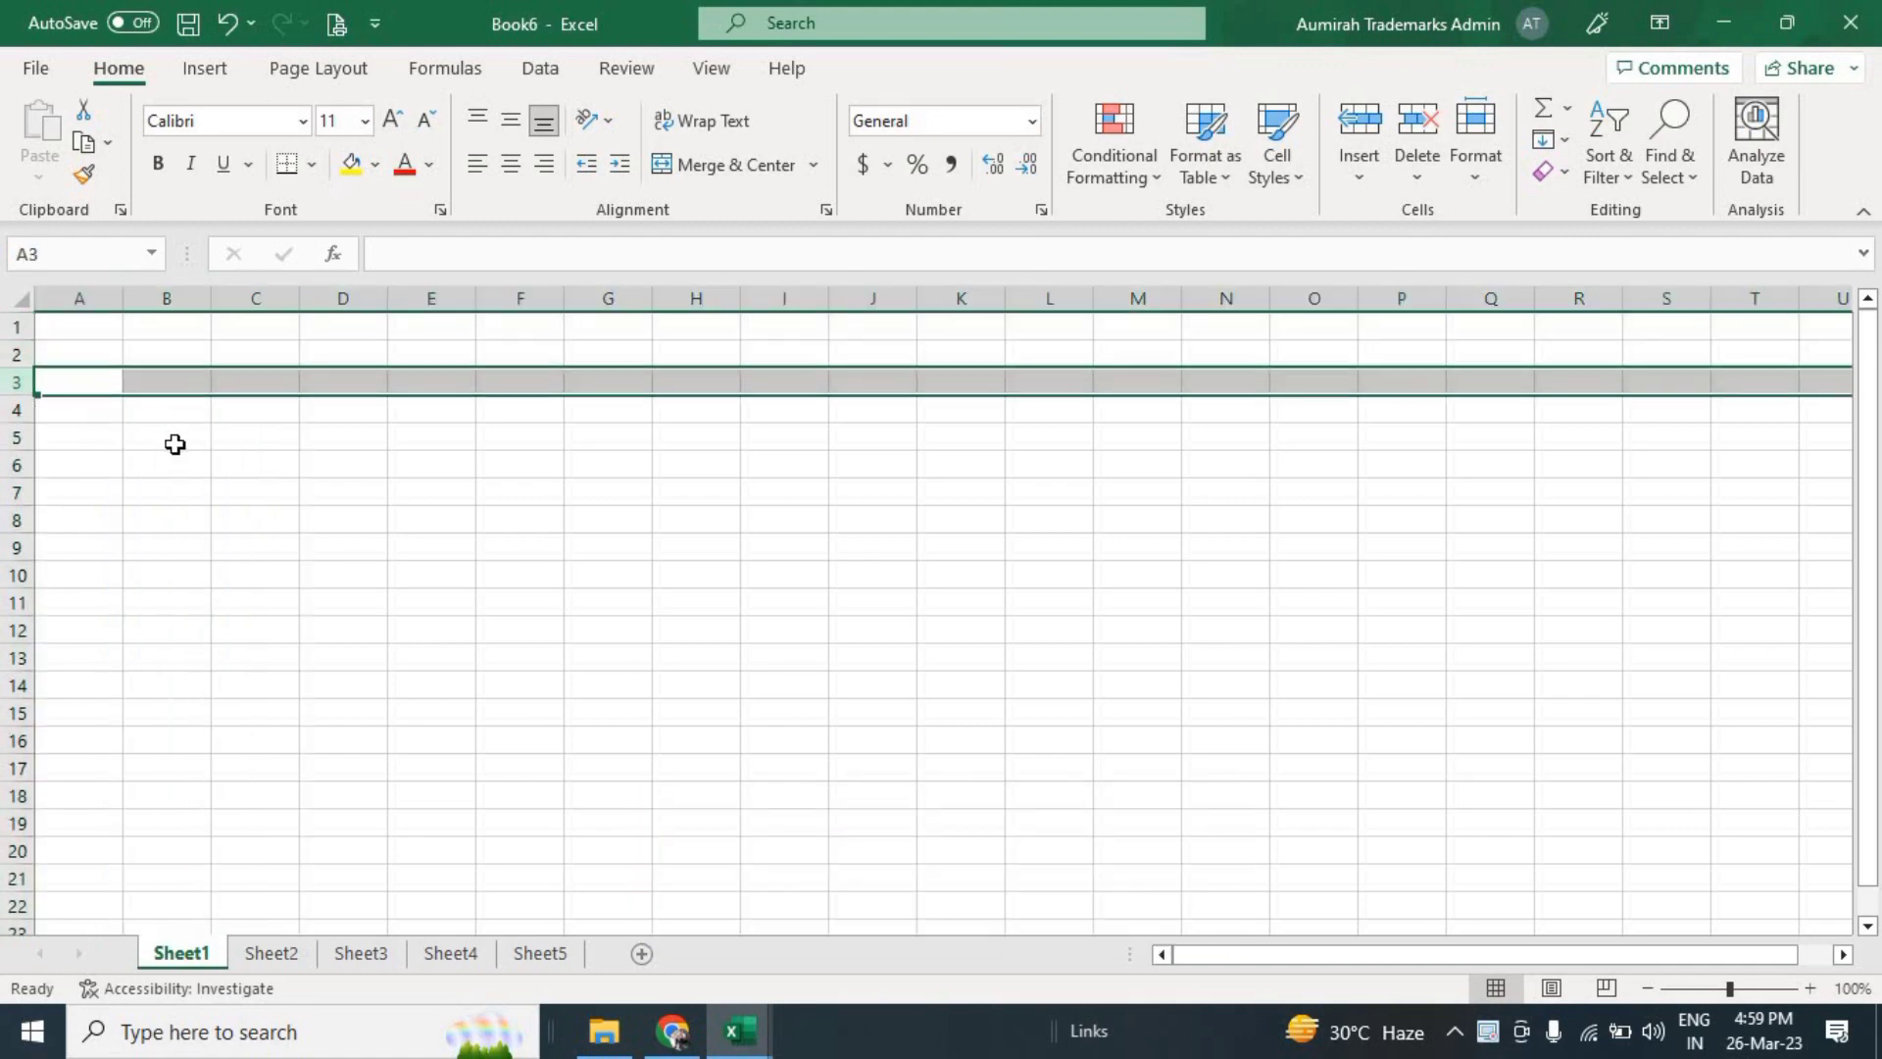
{"action": "left_click", "coordinate": [175, 444]}
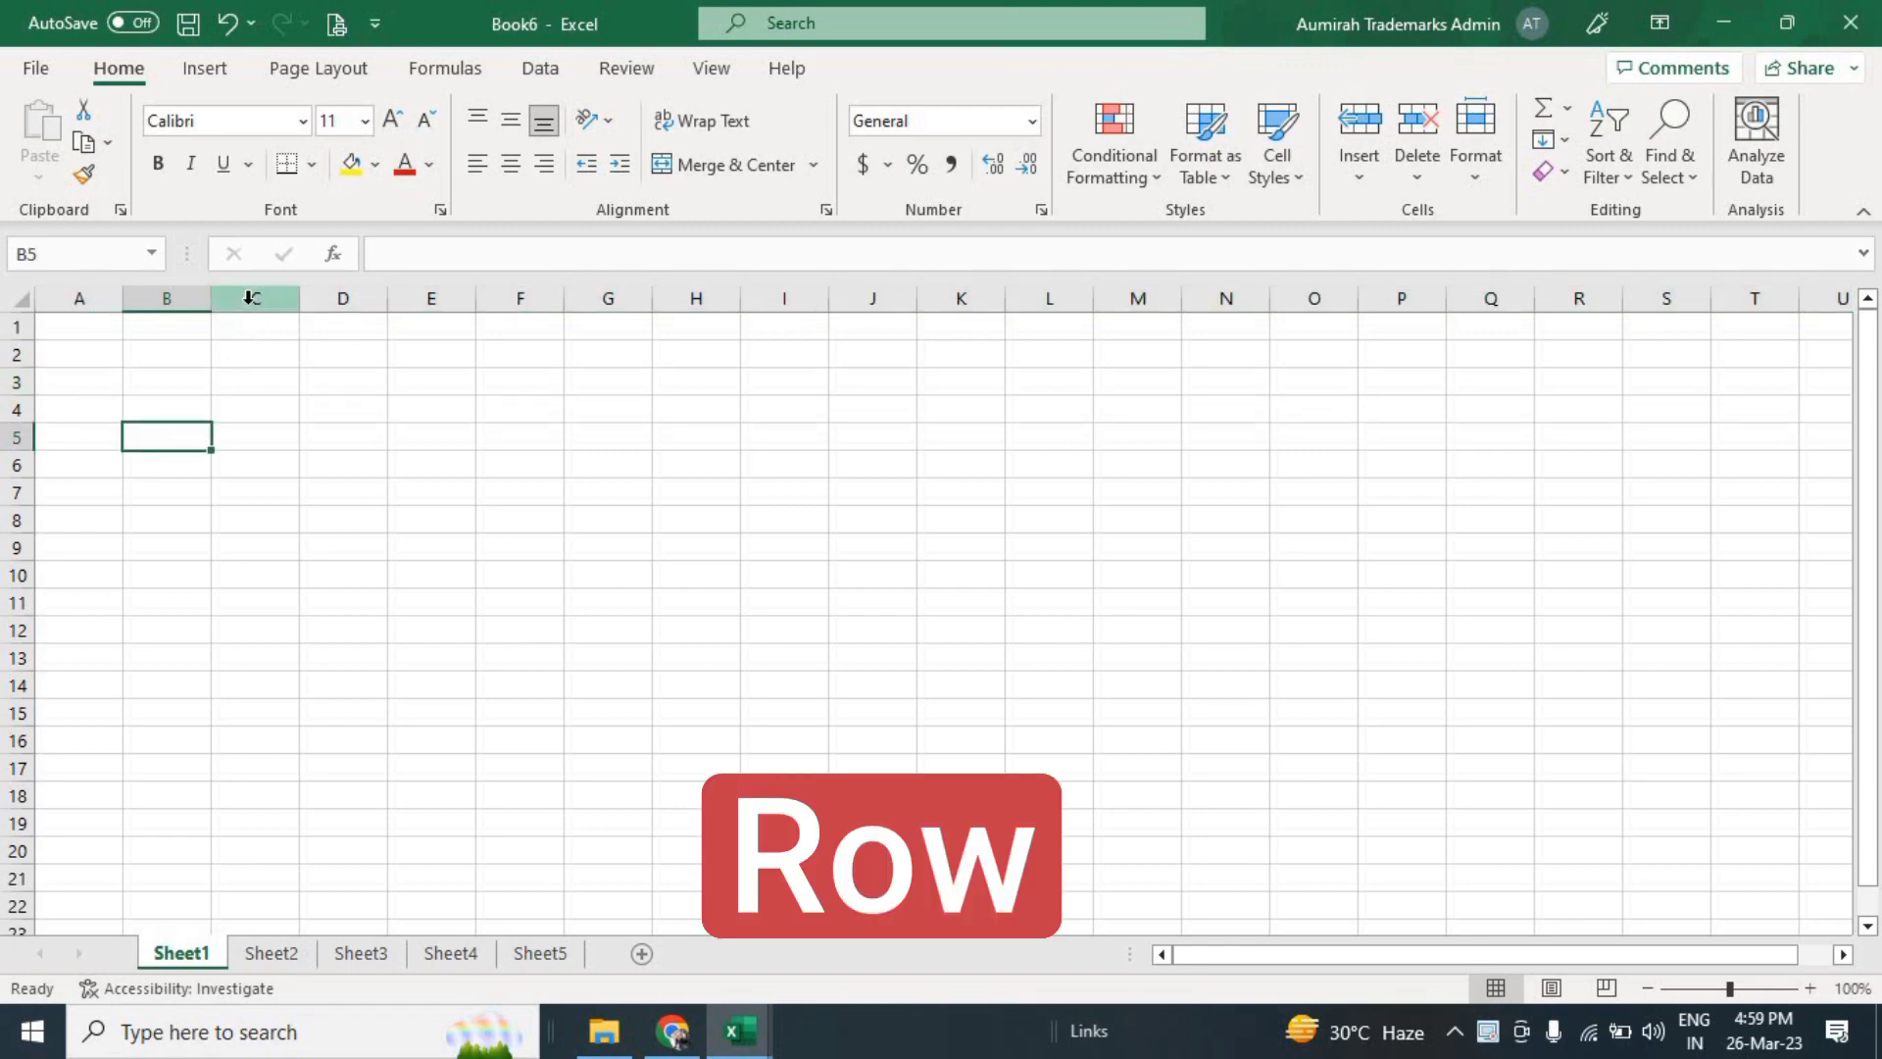
{"action": "left_click", "coordinate": [230, 353]}
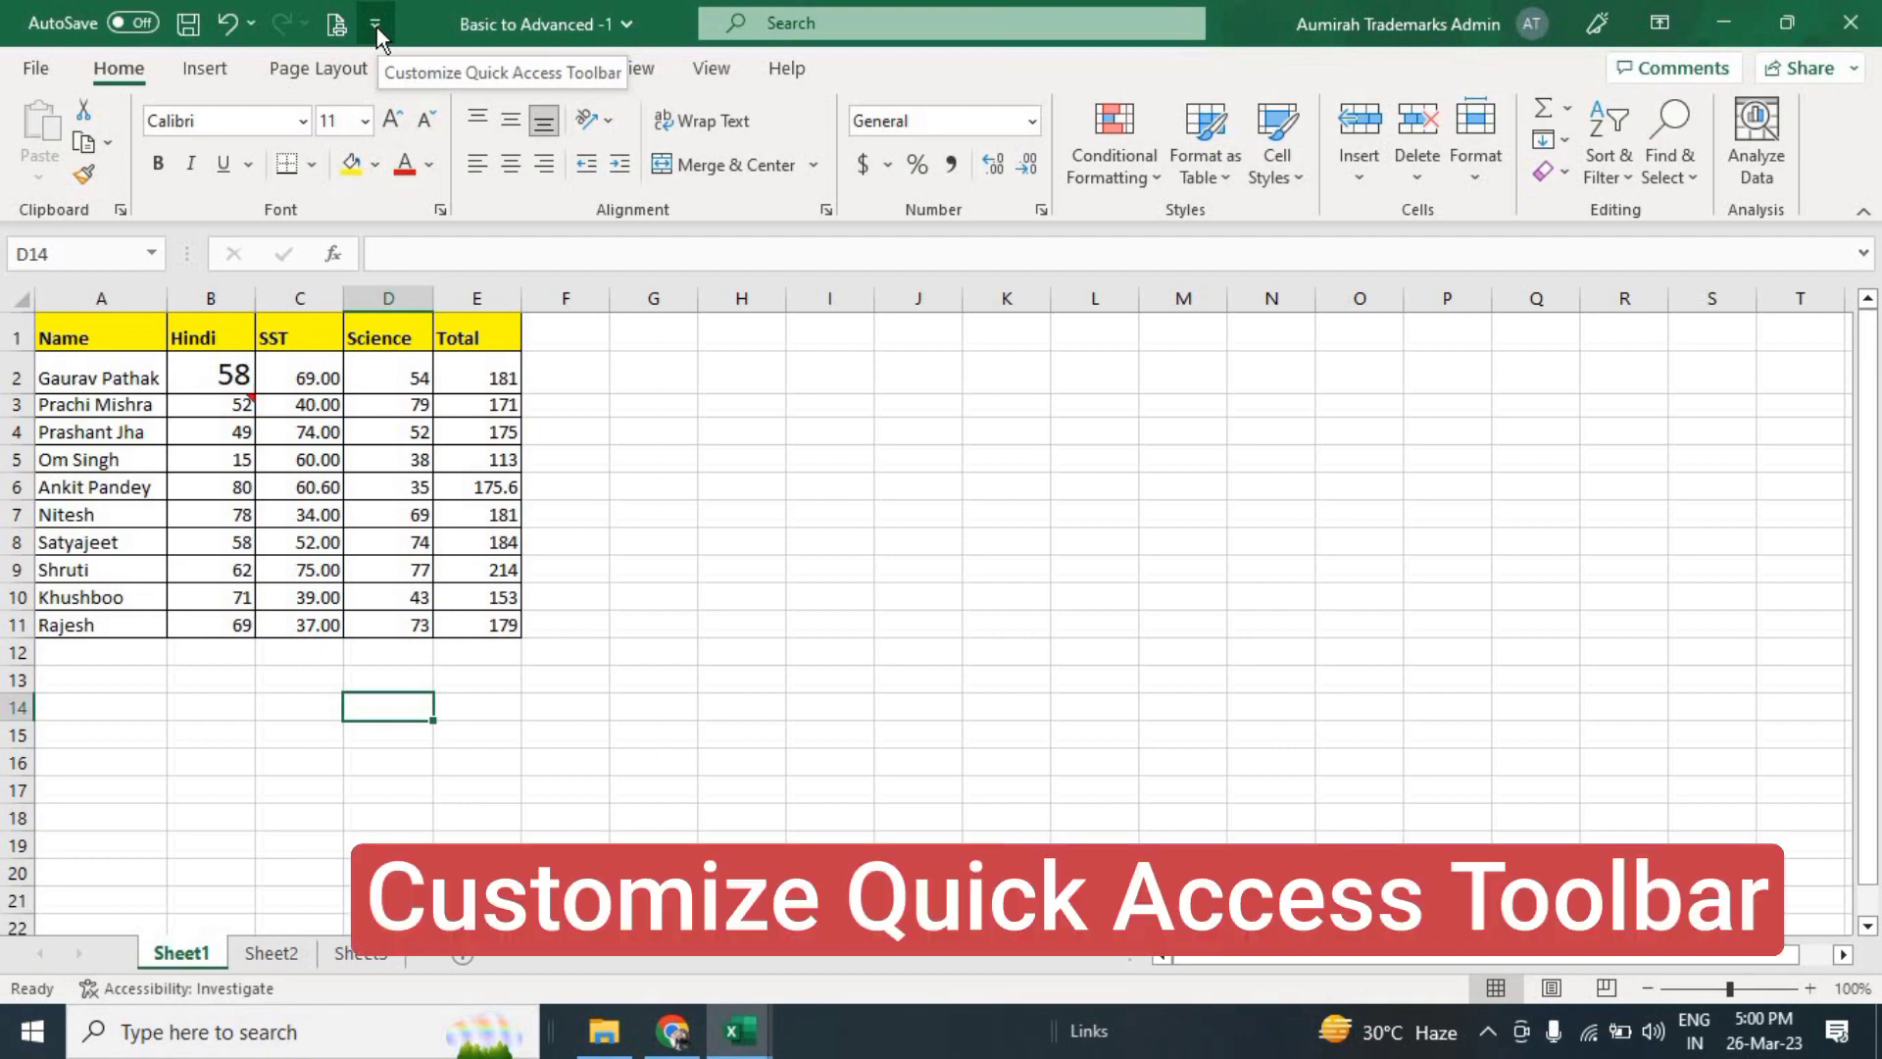
Add New to the Quick Access Toolbar, test it by creating Book13, then close Book13
{"action": "left_click", "coordinate": [377, 27]}
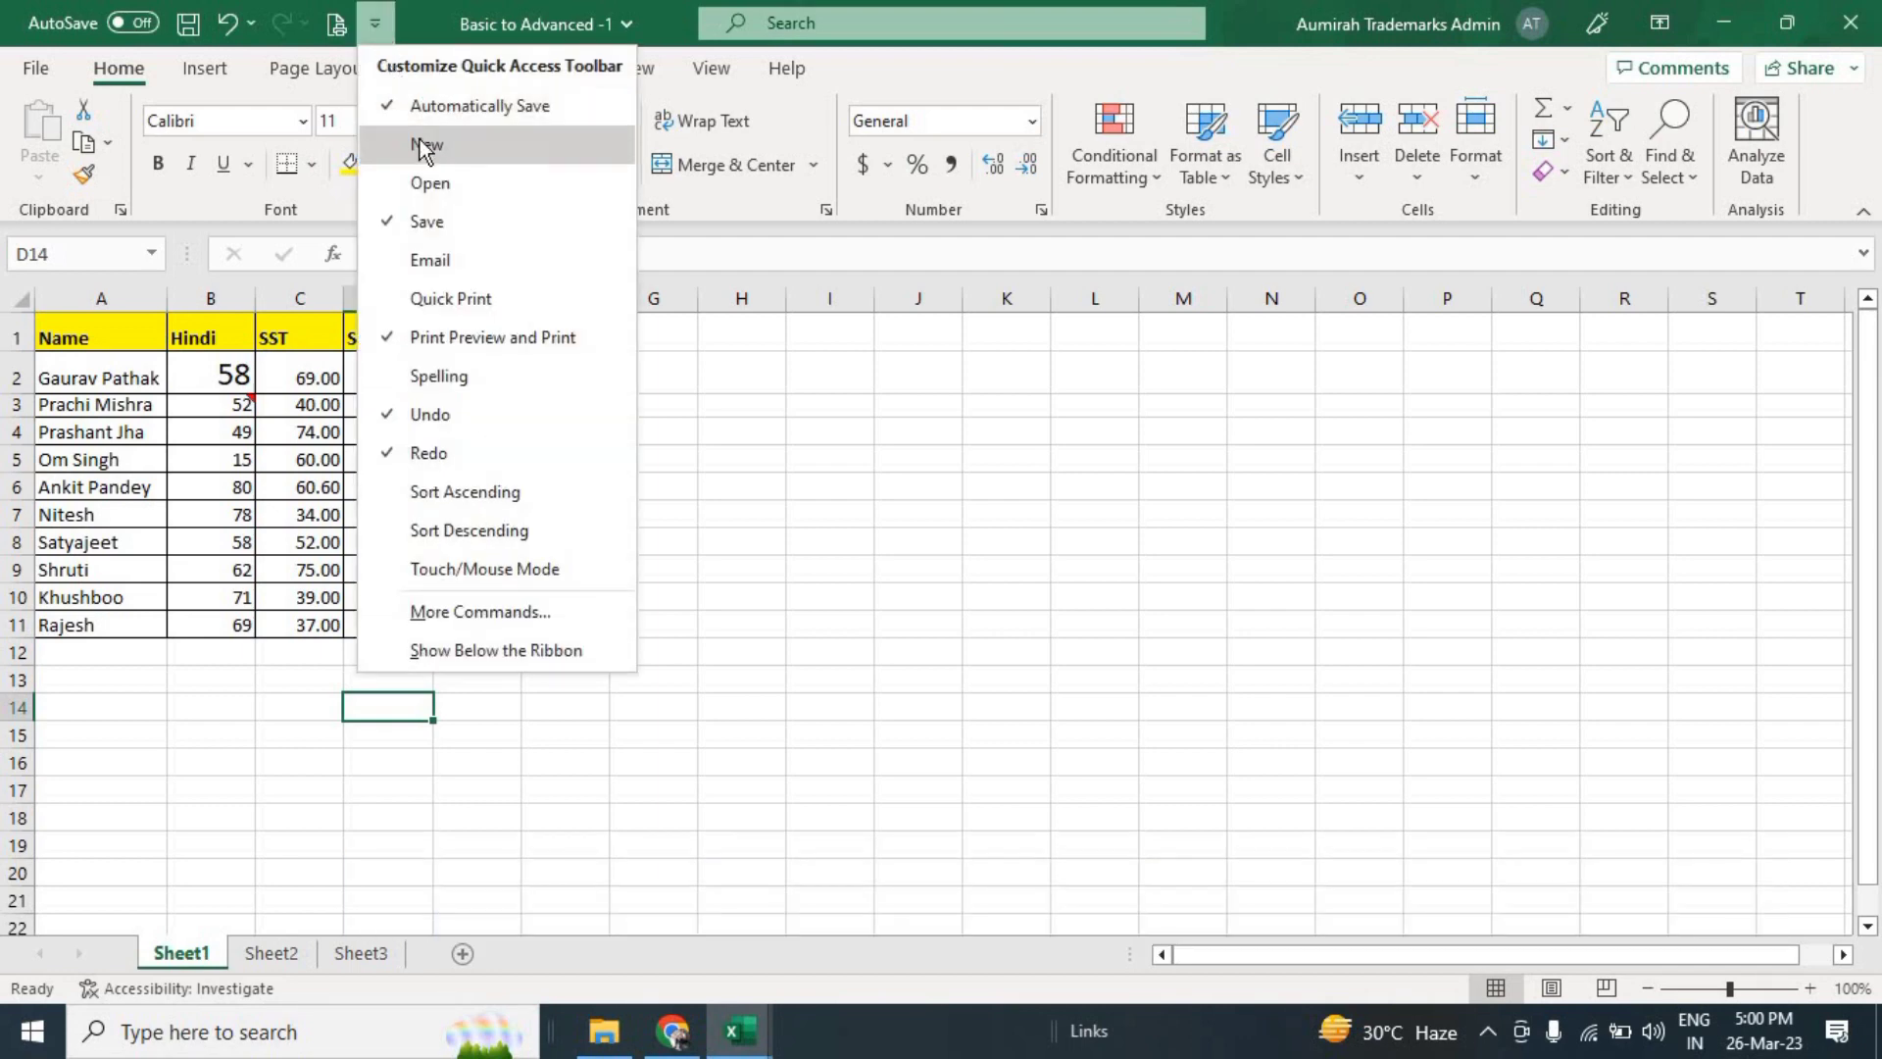
{"action": "left_click", "coordinate": [421, 145]}
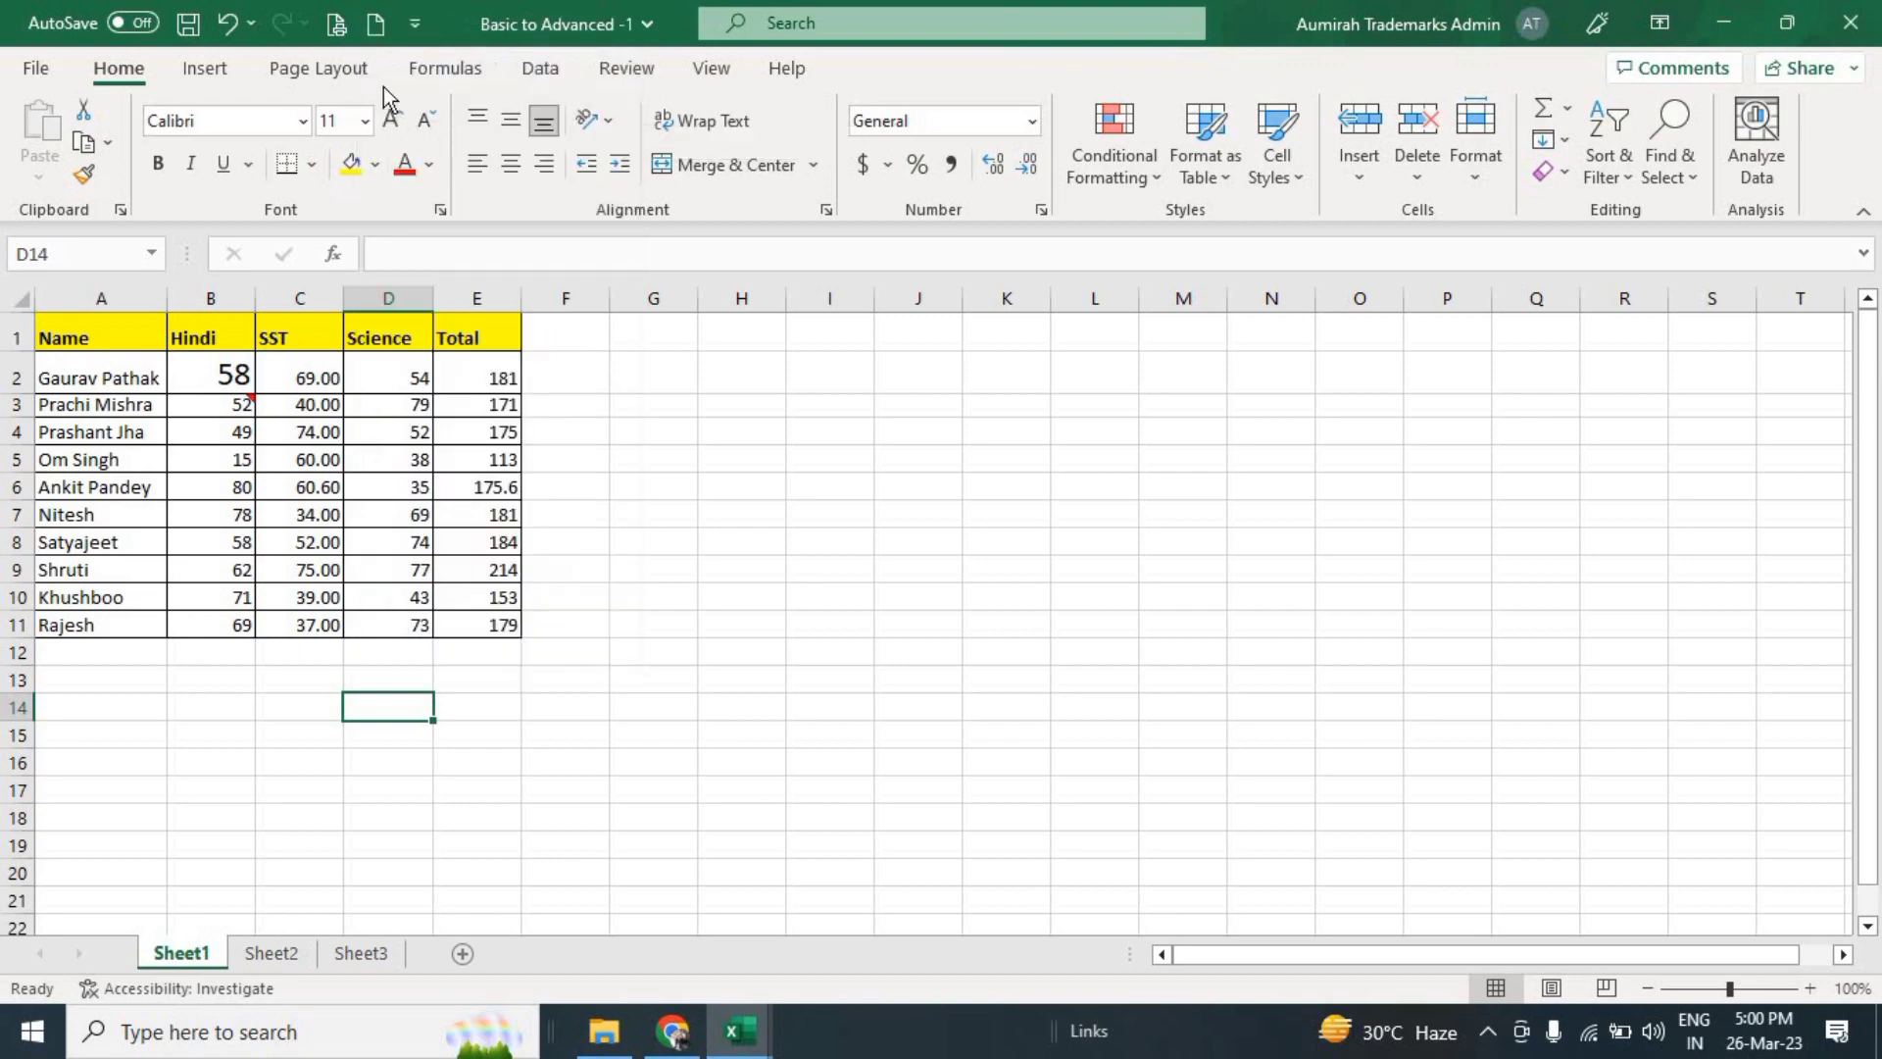
{"action": "left_click", "coordinate": [409, 24]}
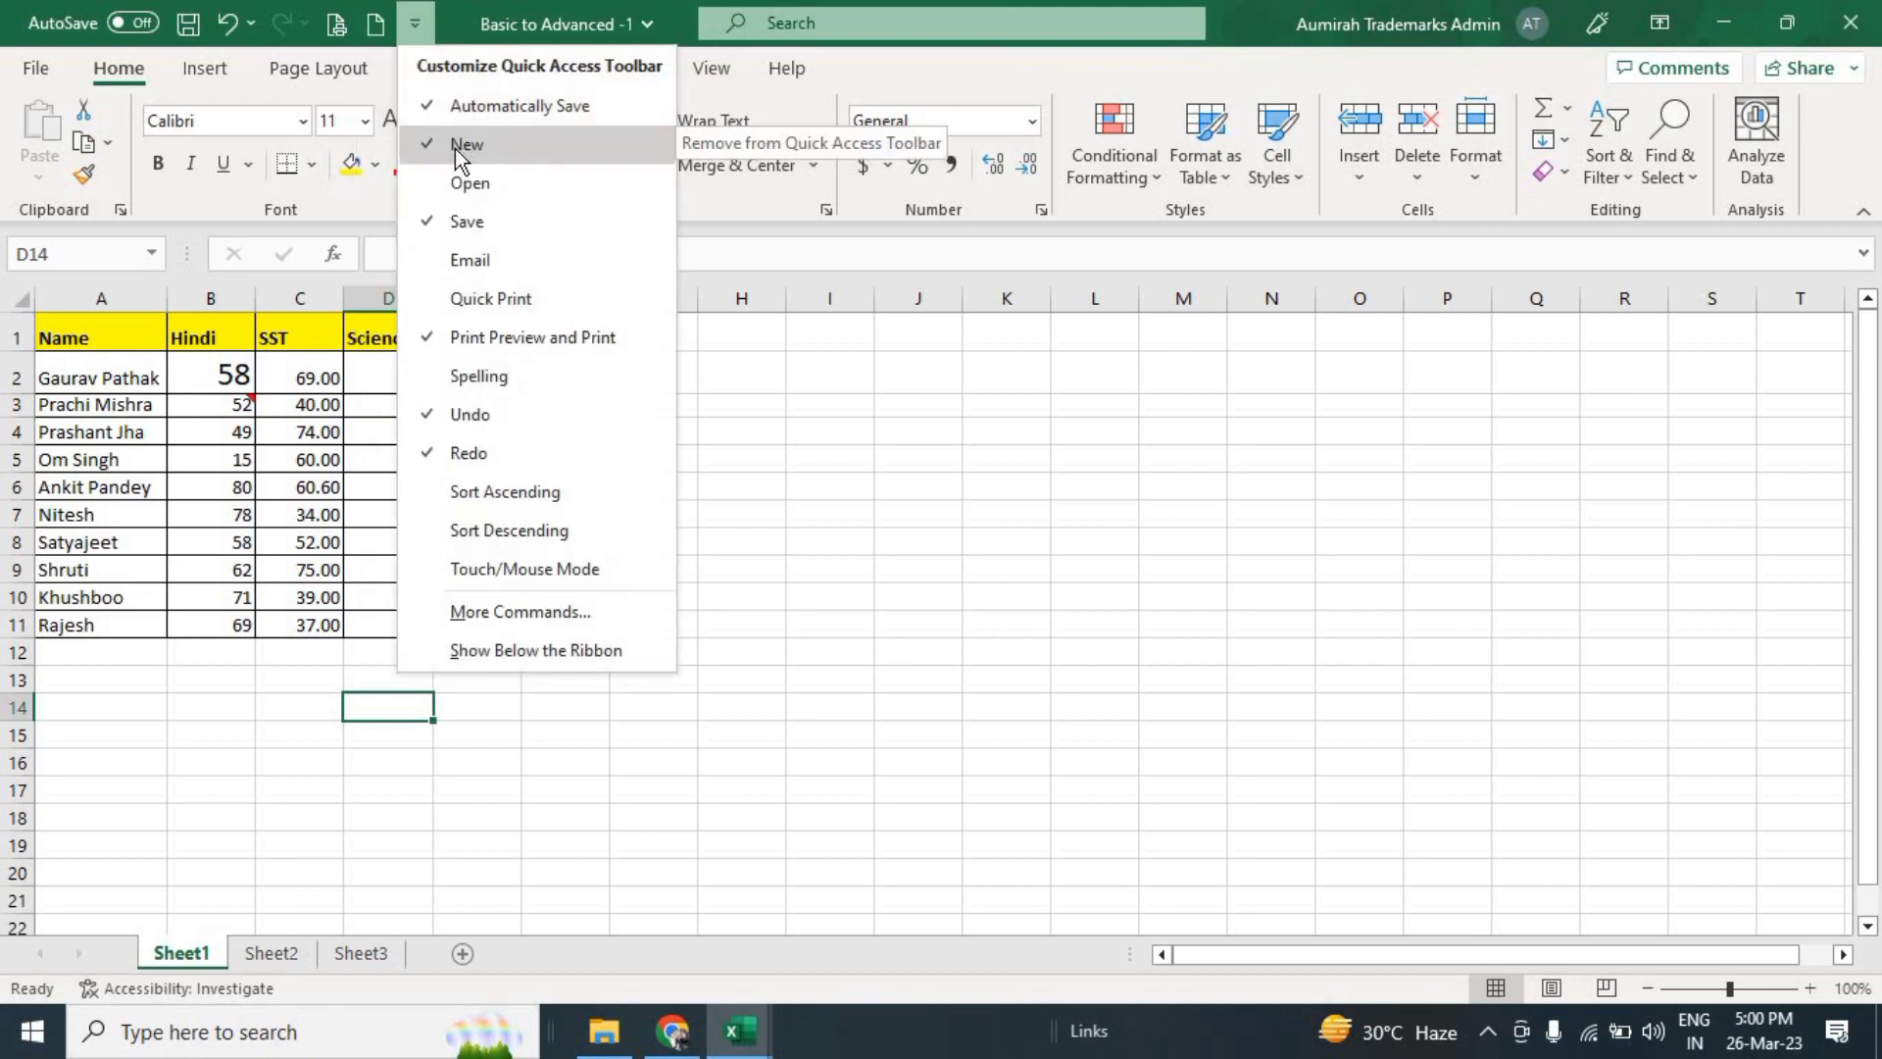
{"action": "left_click", "coordinate": [341, 387]}
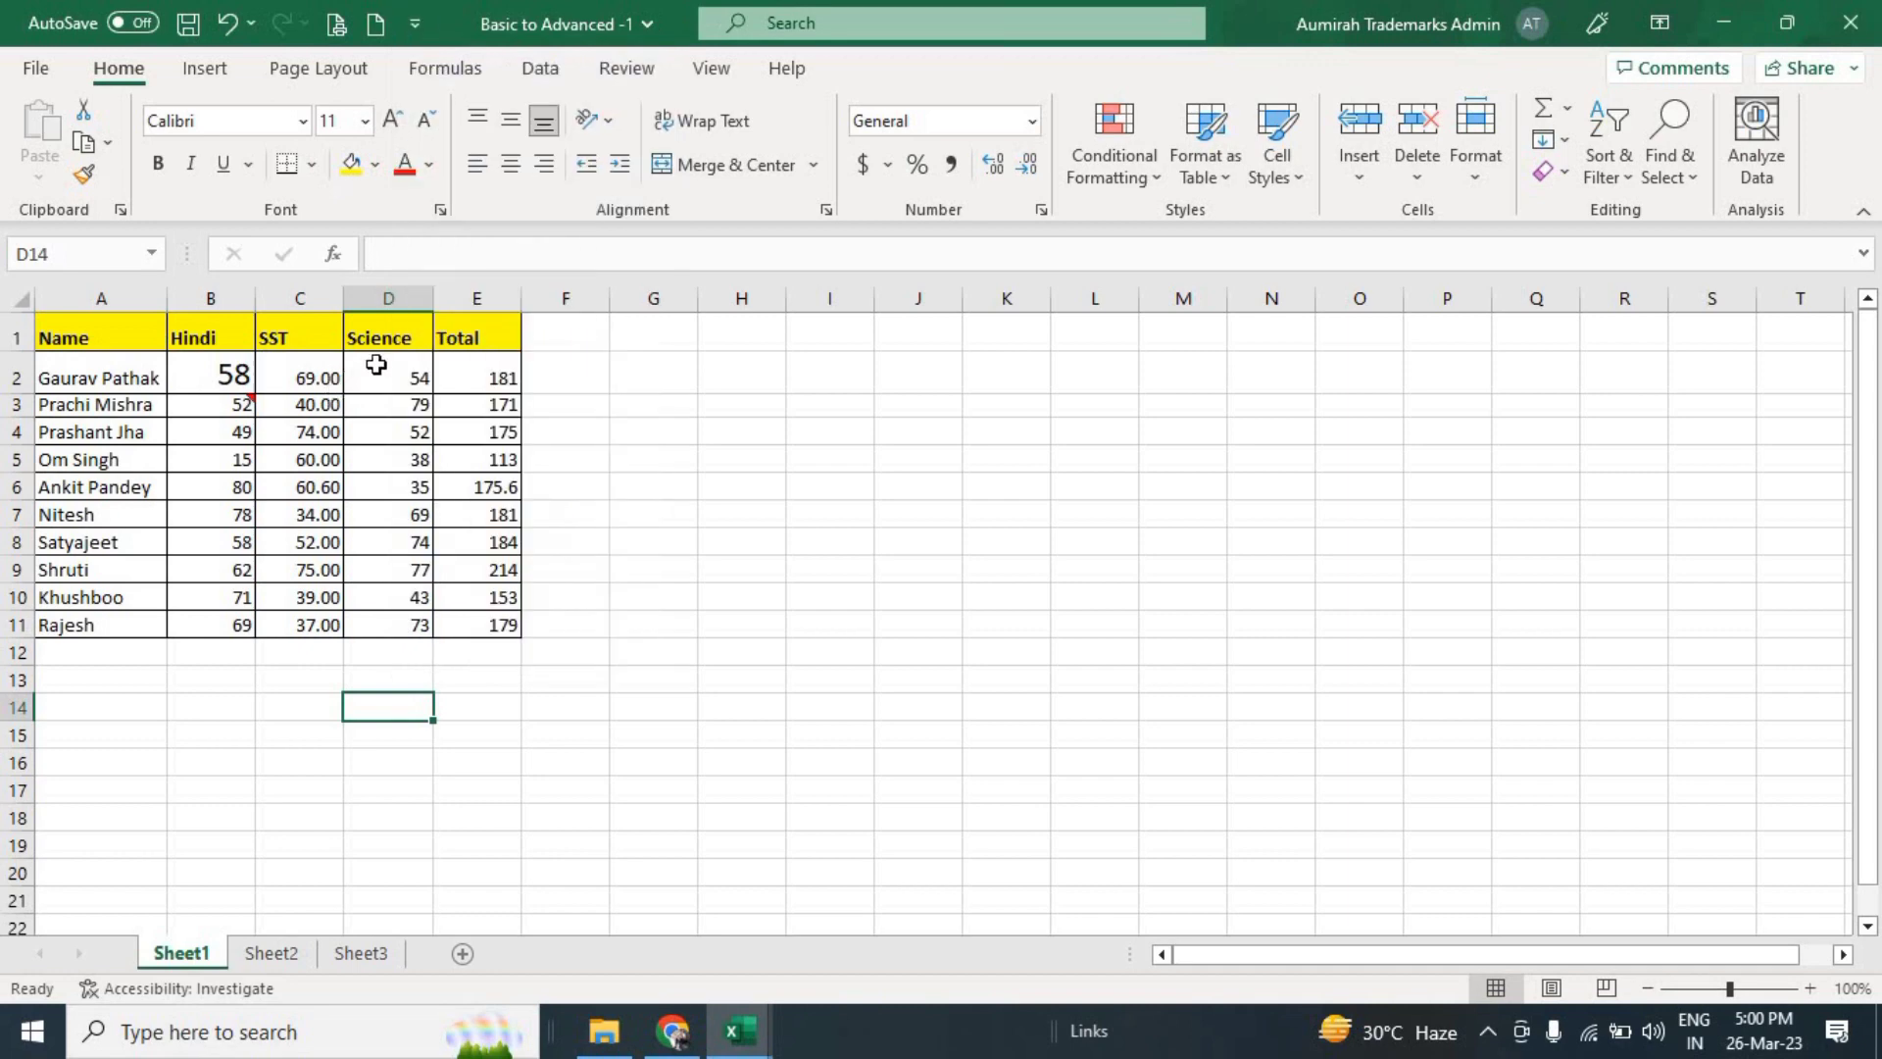
{"action": "left_click", "coordinate": [376, 25]}
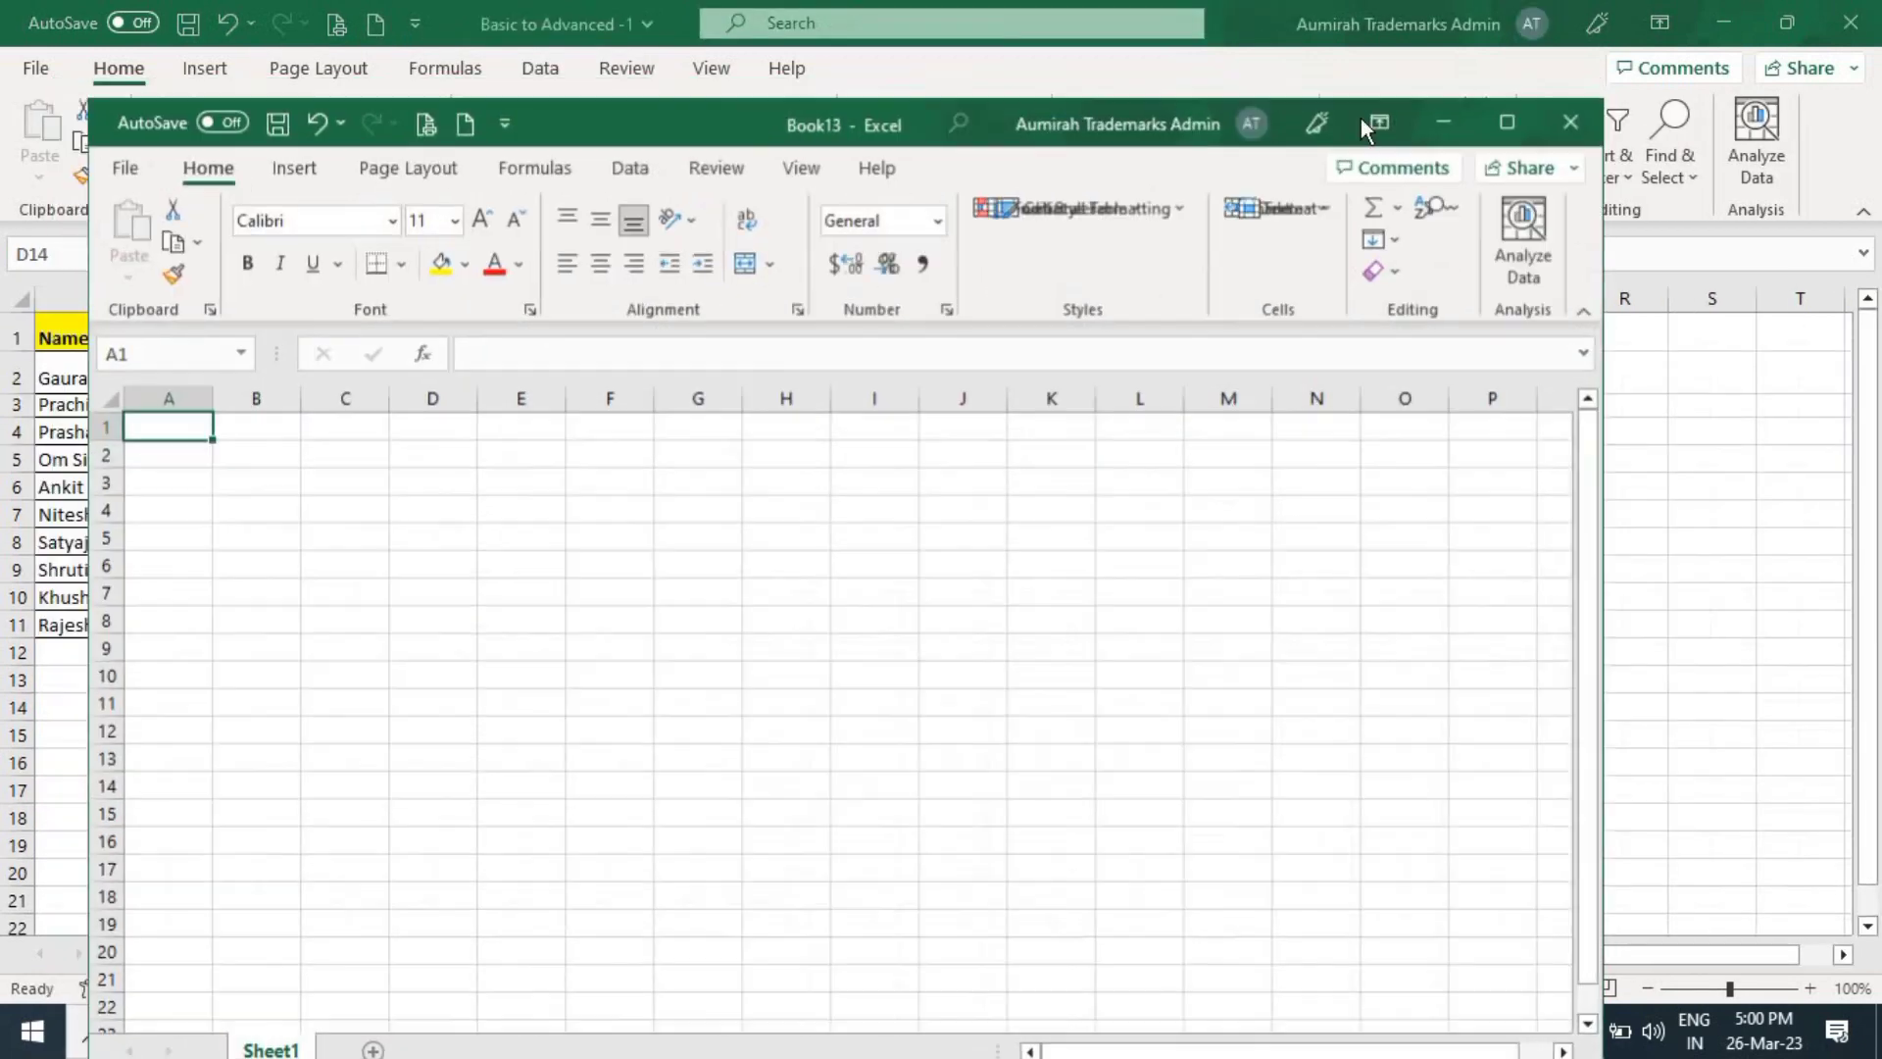
{"action": "left_click", "coordinate": [1670, 53]}
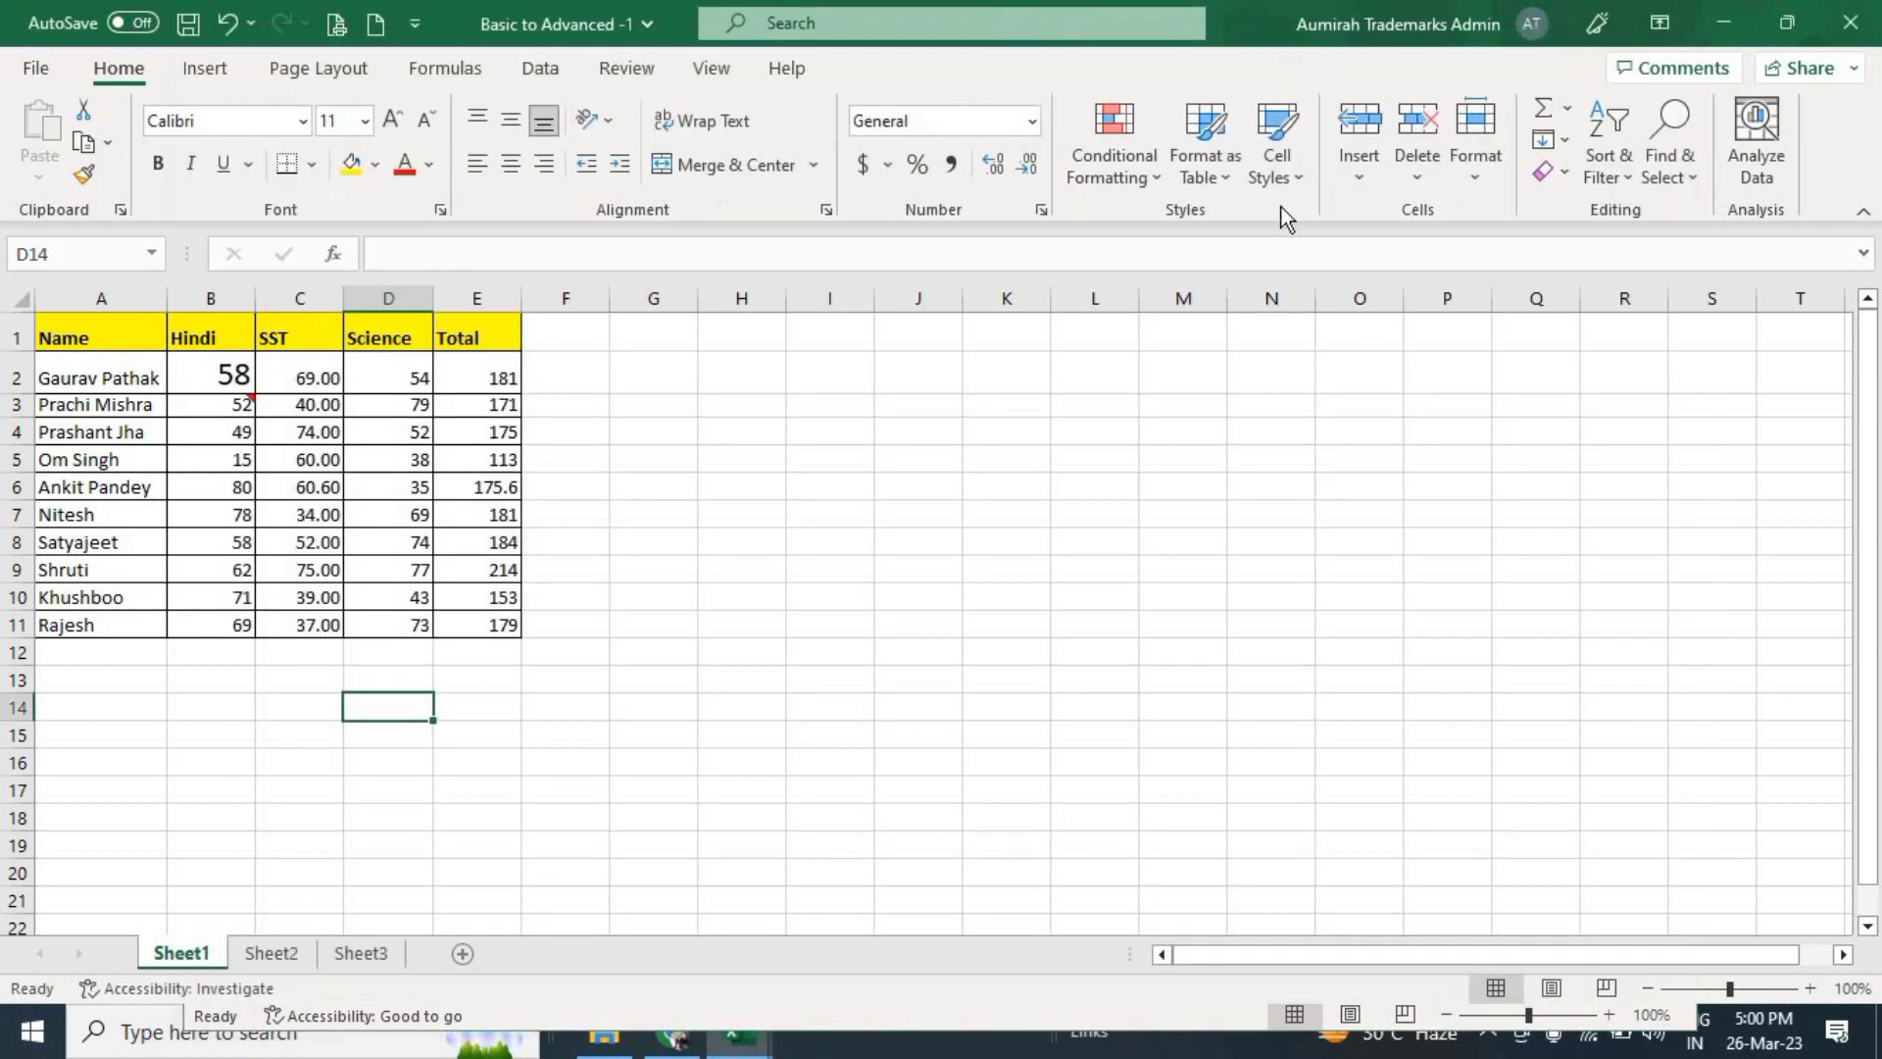
{"action": "left_click", "coordinate": [1724, 24]}
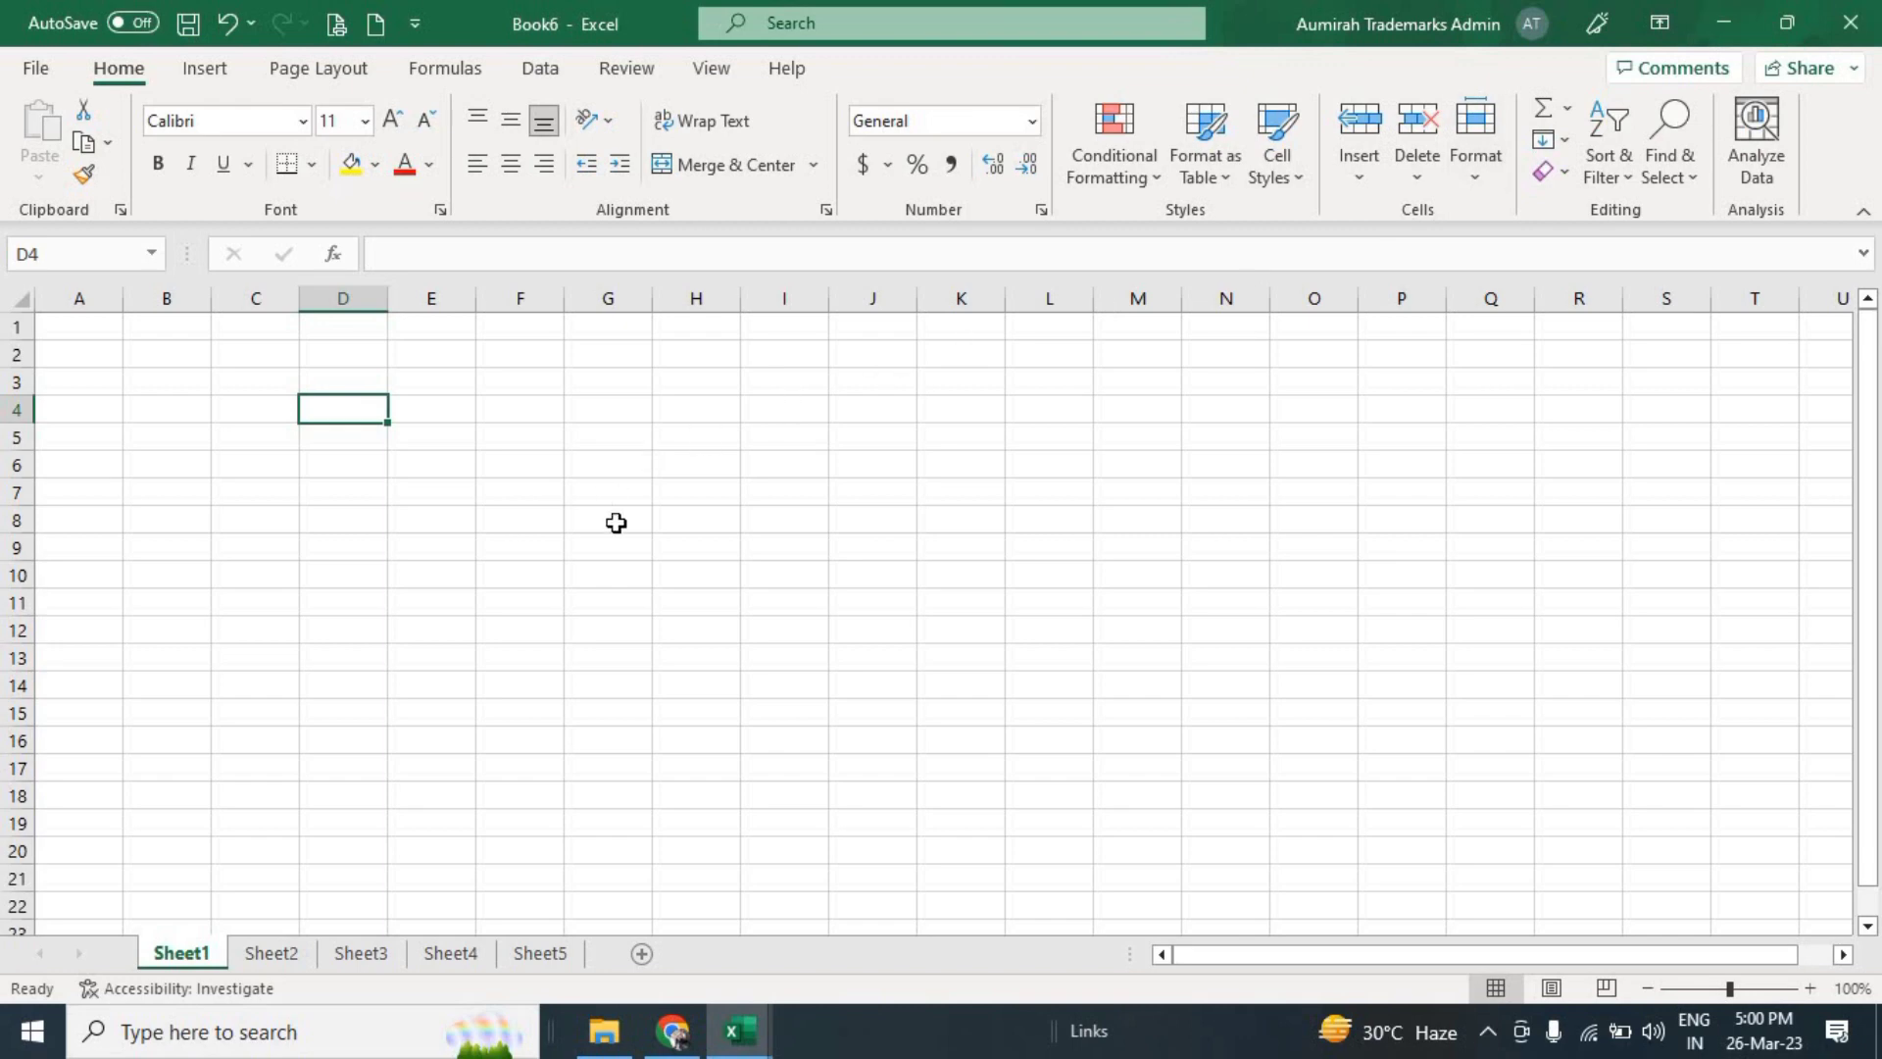
{"action": "key", "text": "alt+Tab"}
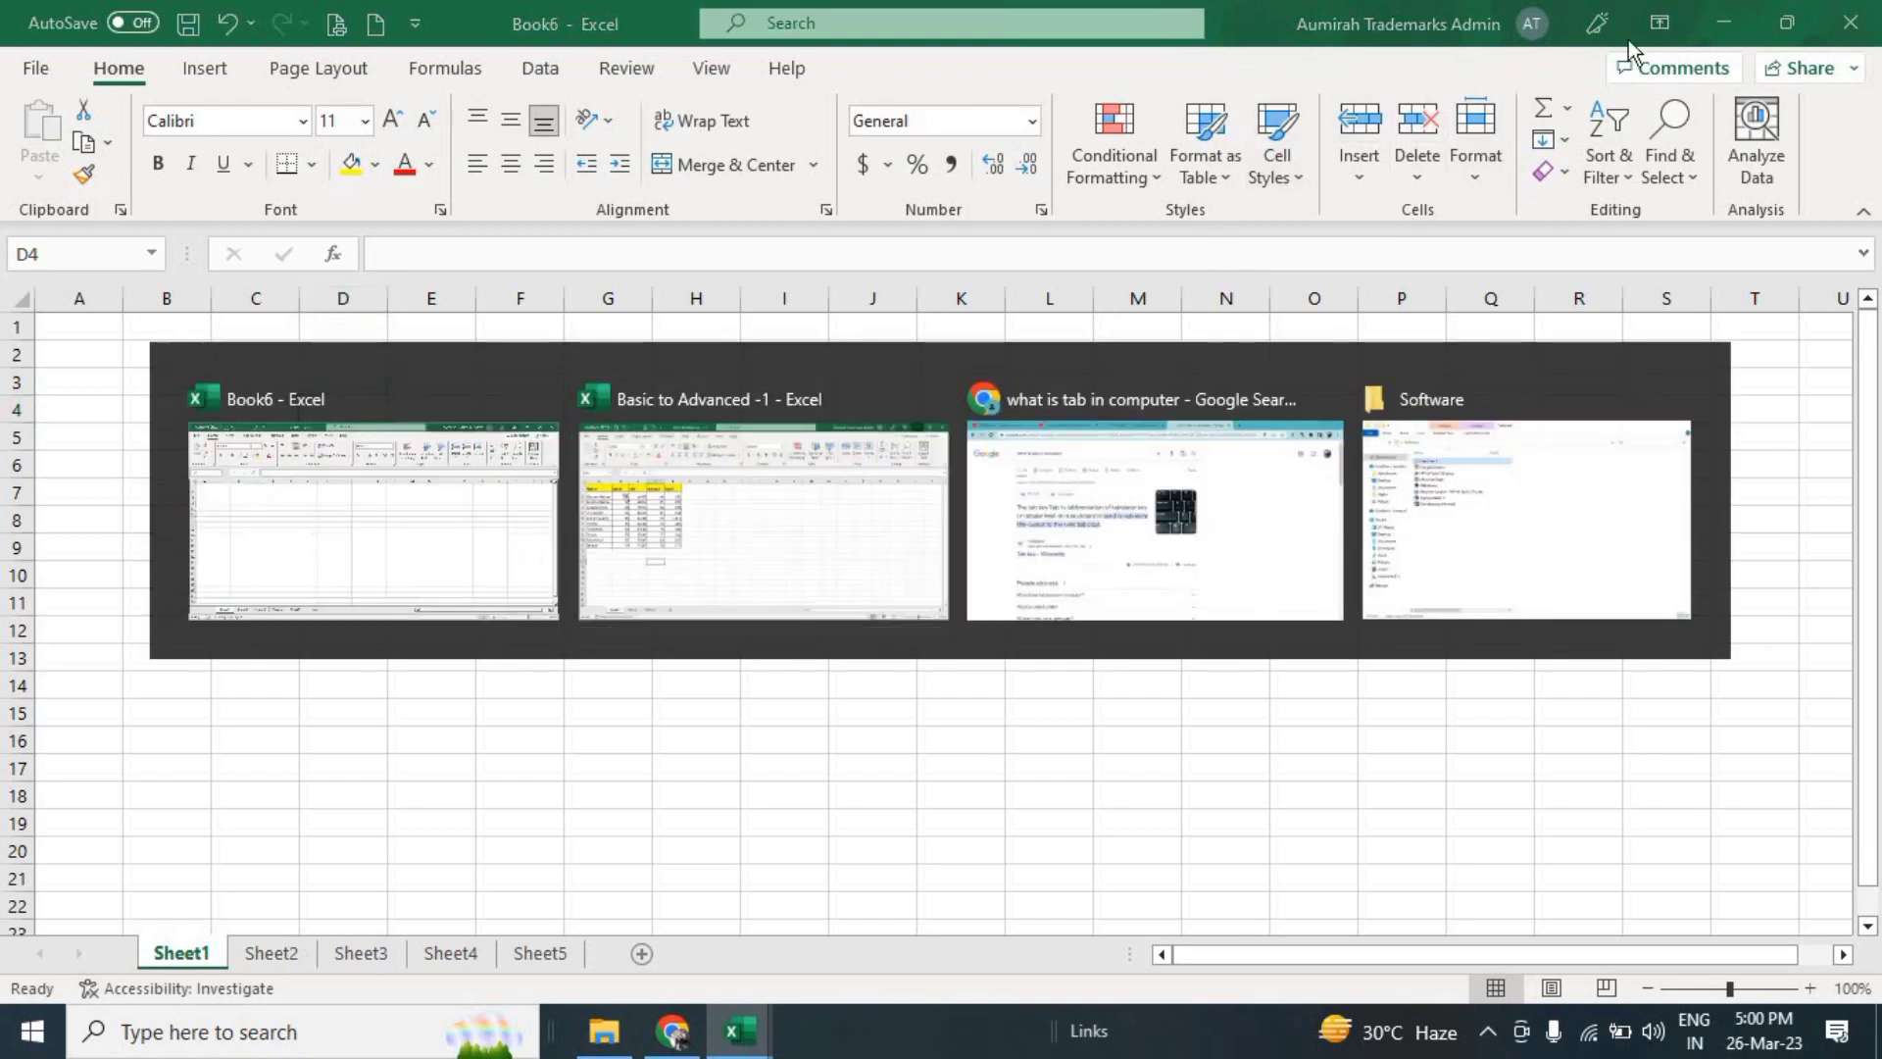
{"action": "left_click", "coordinate": [1786, 25]}
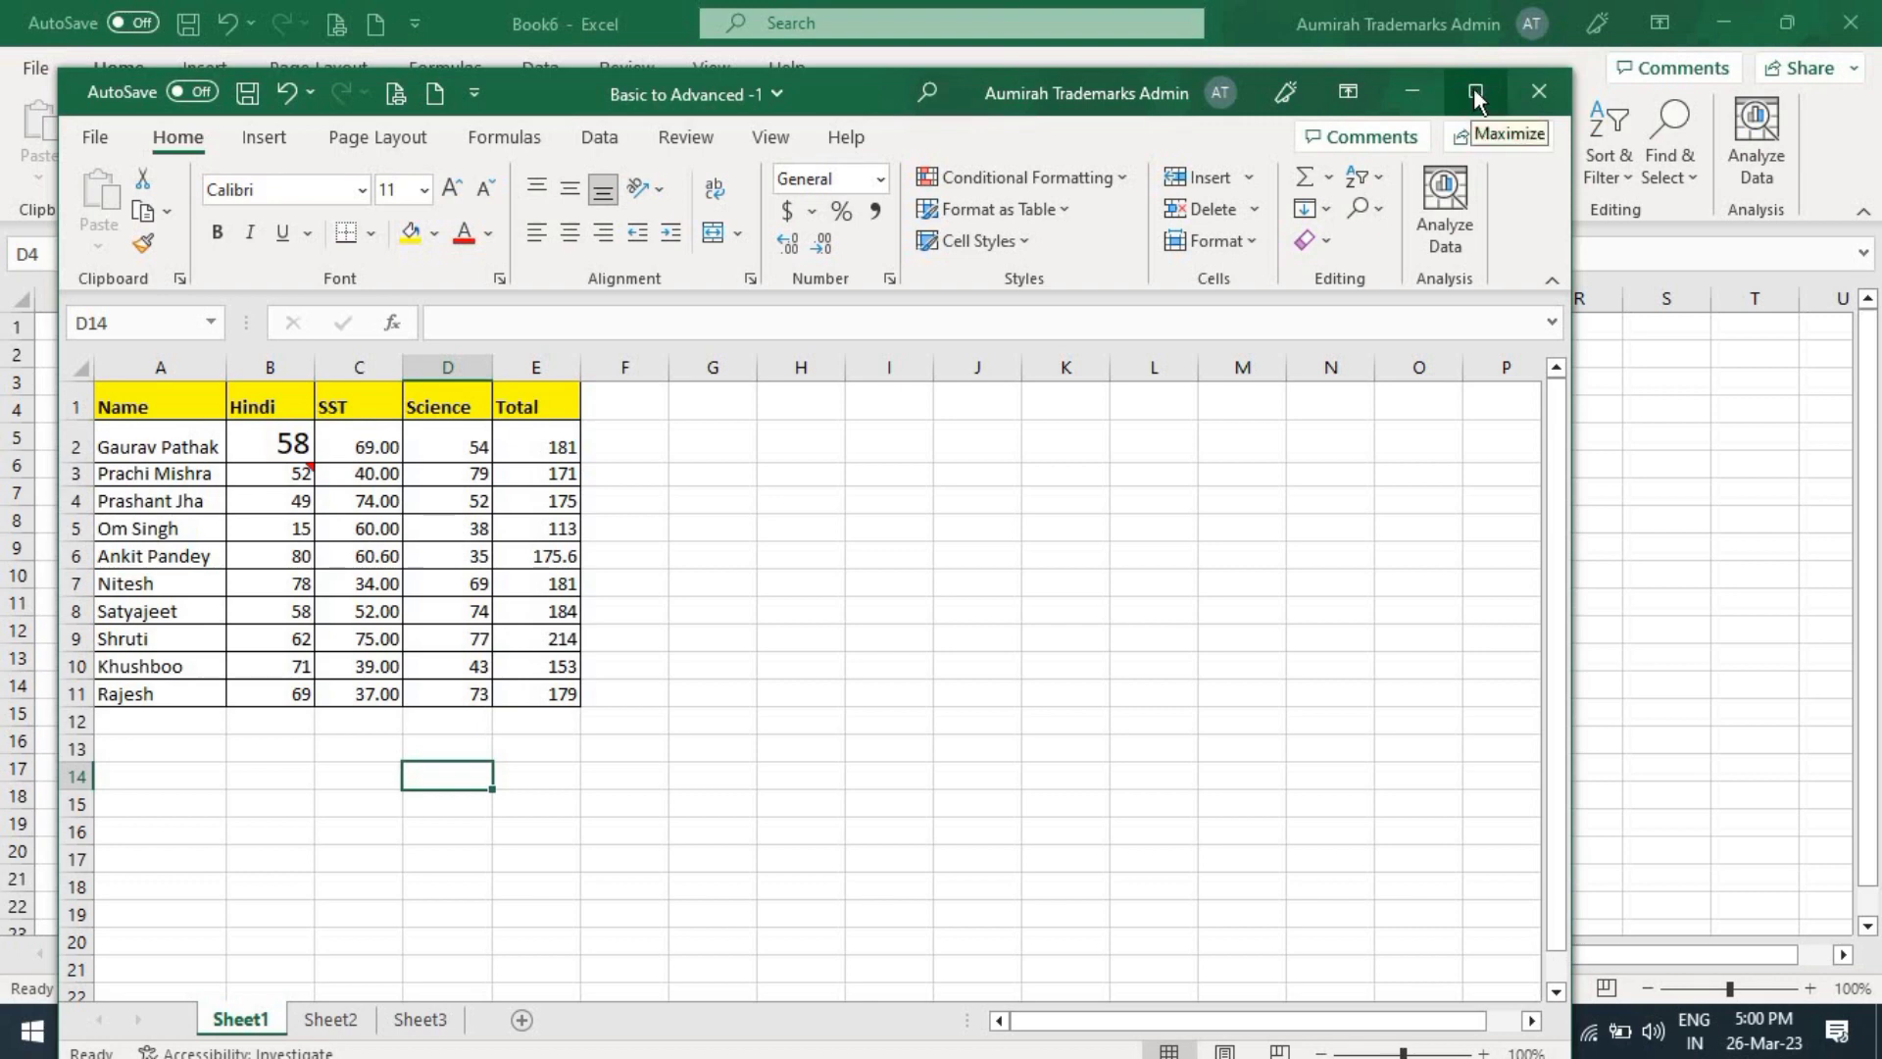
{"action": "left_click", "coordinate": [1476, 92]}
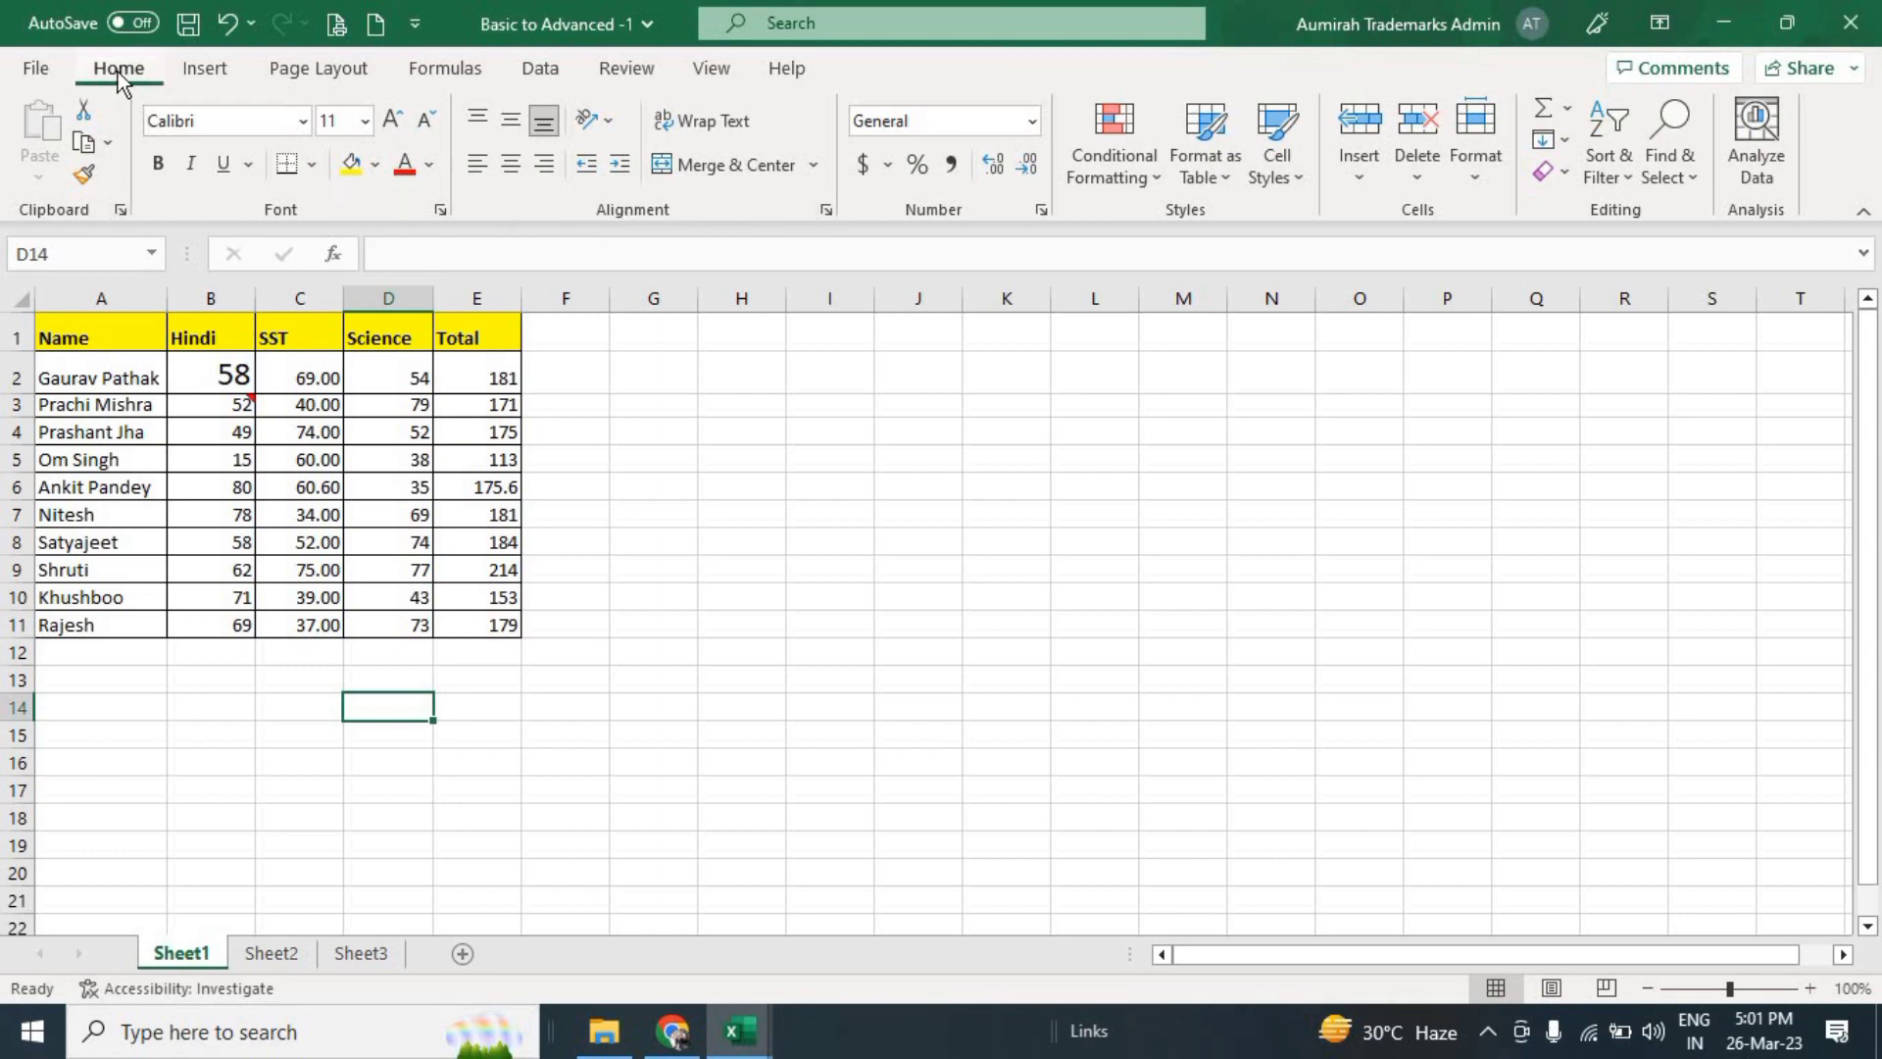
{"action": "left_click", "coordinate": [319, 69]}
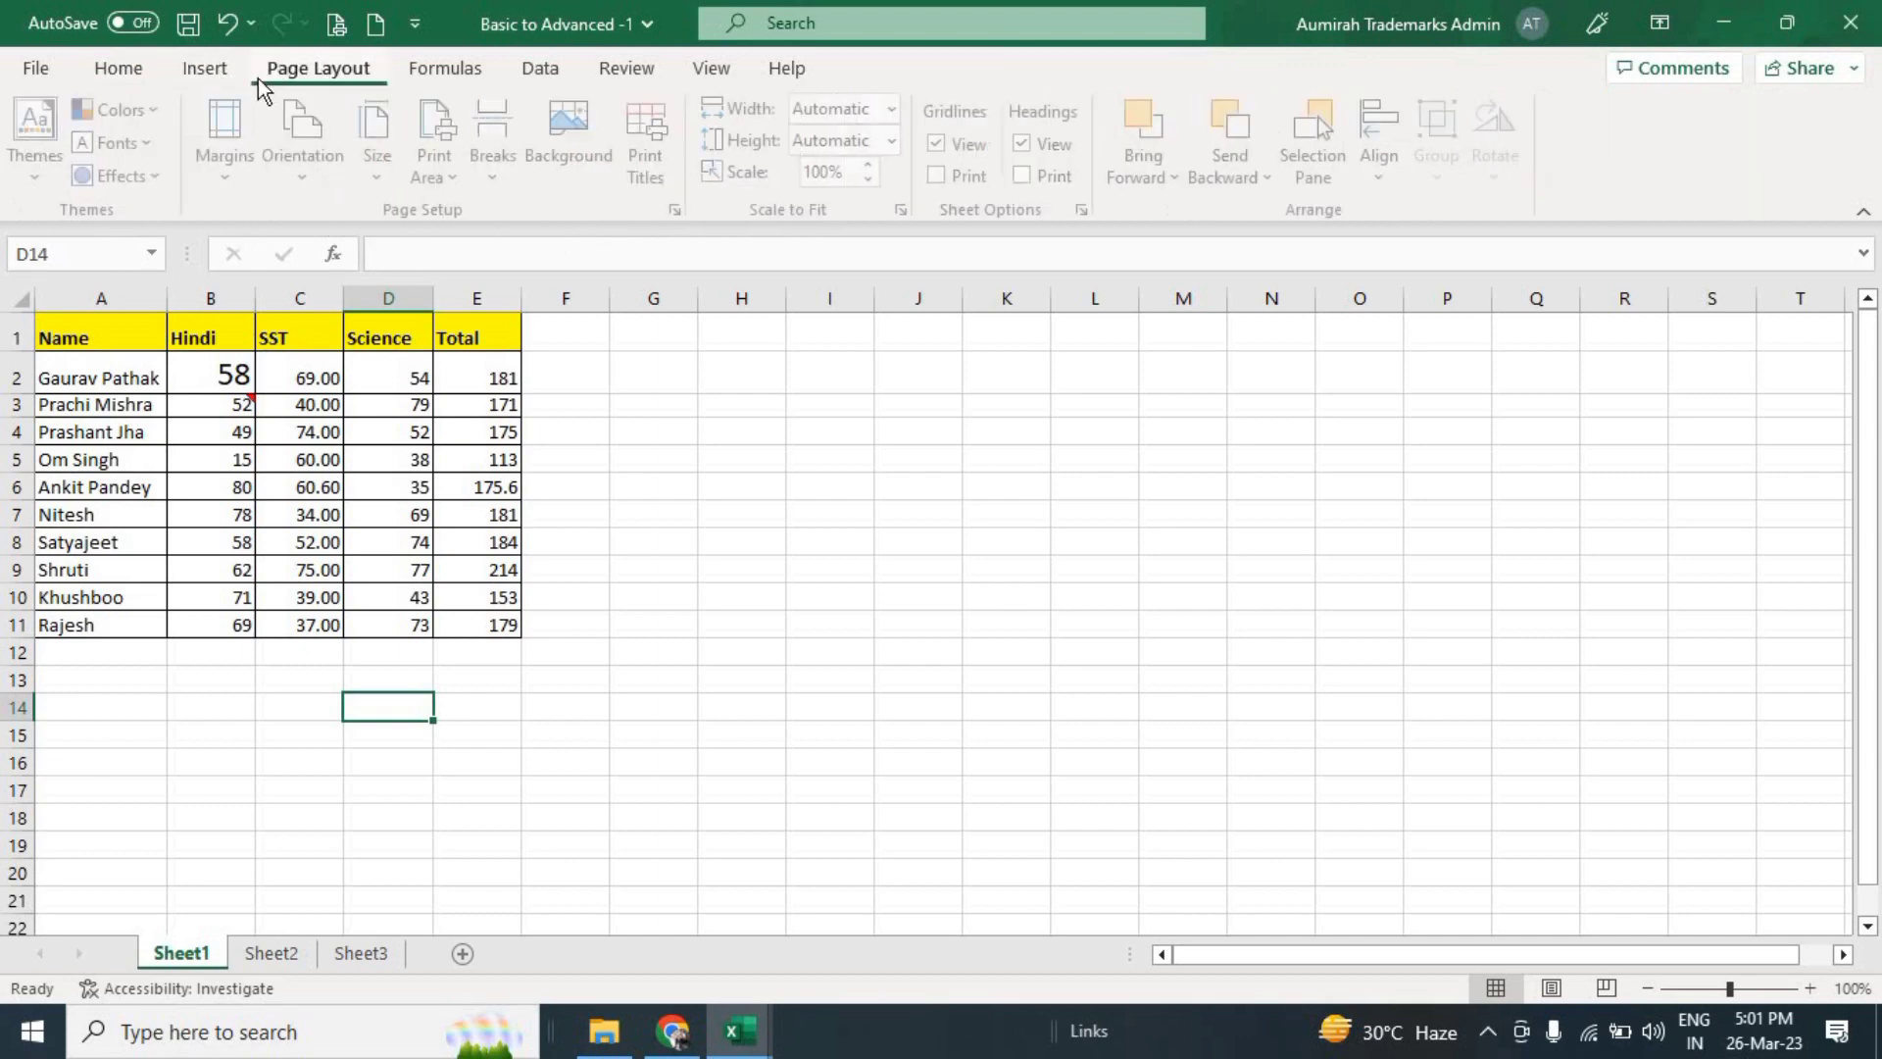
{"action": "left_click", "coordinate": [139, 73]}
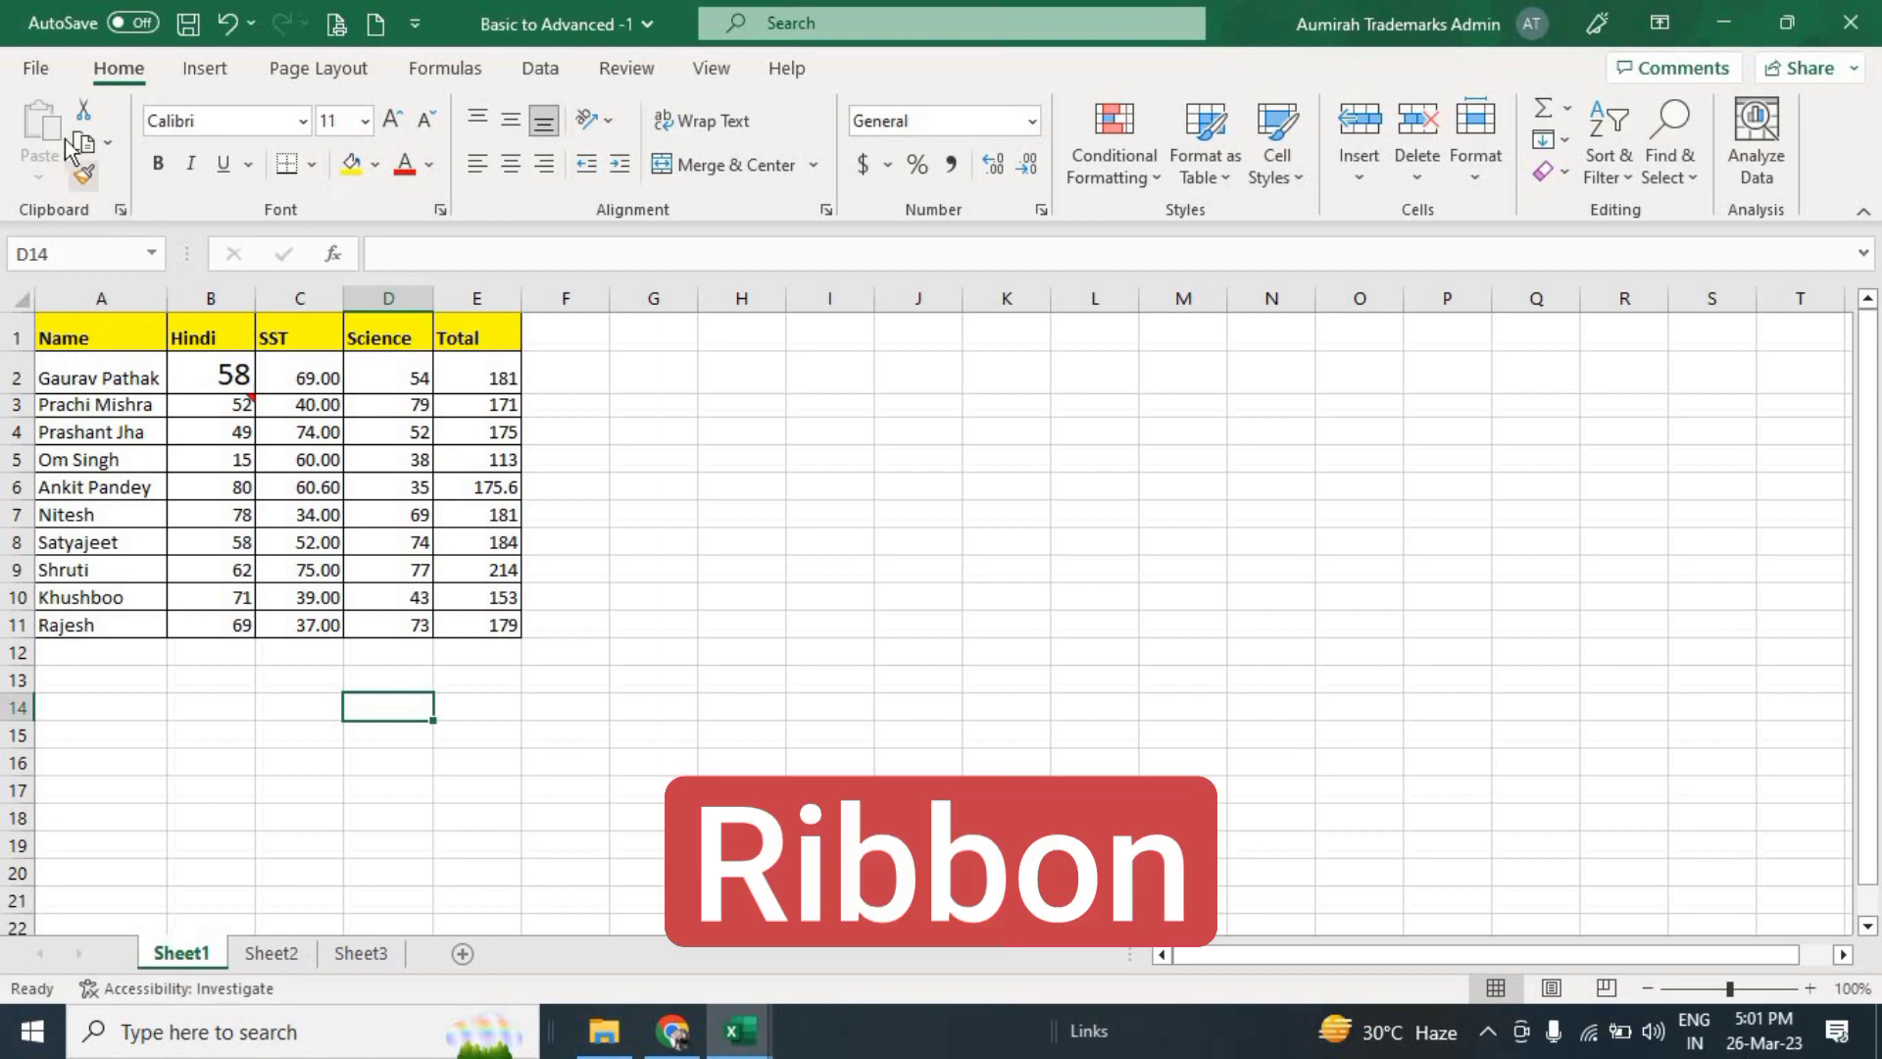
{"action": "double_click", "coordinate": [120, 67]}
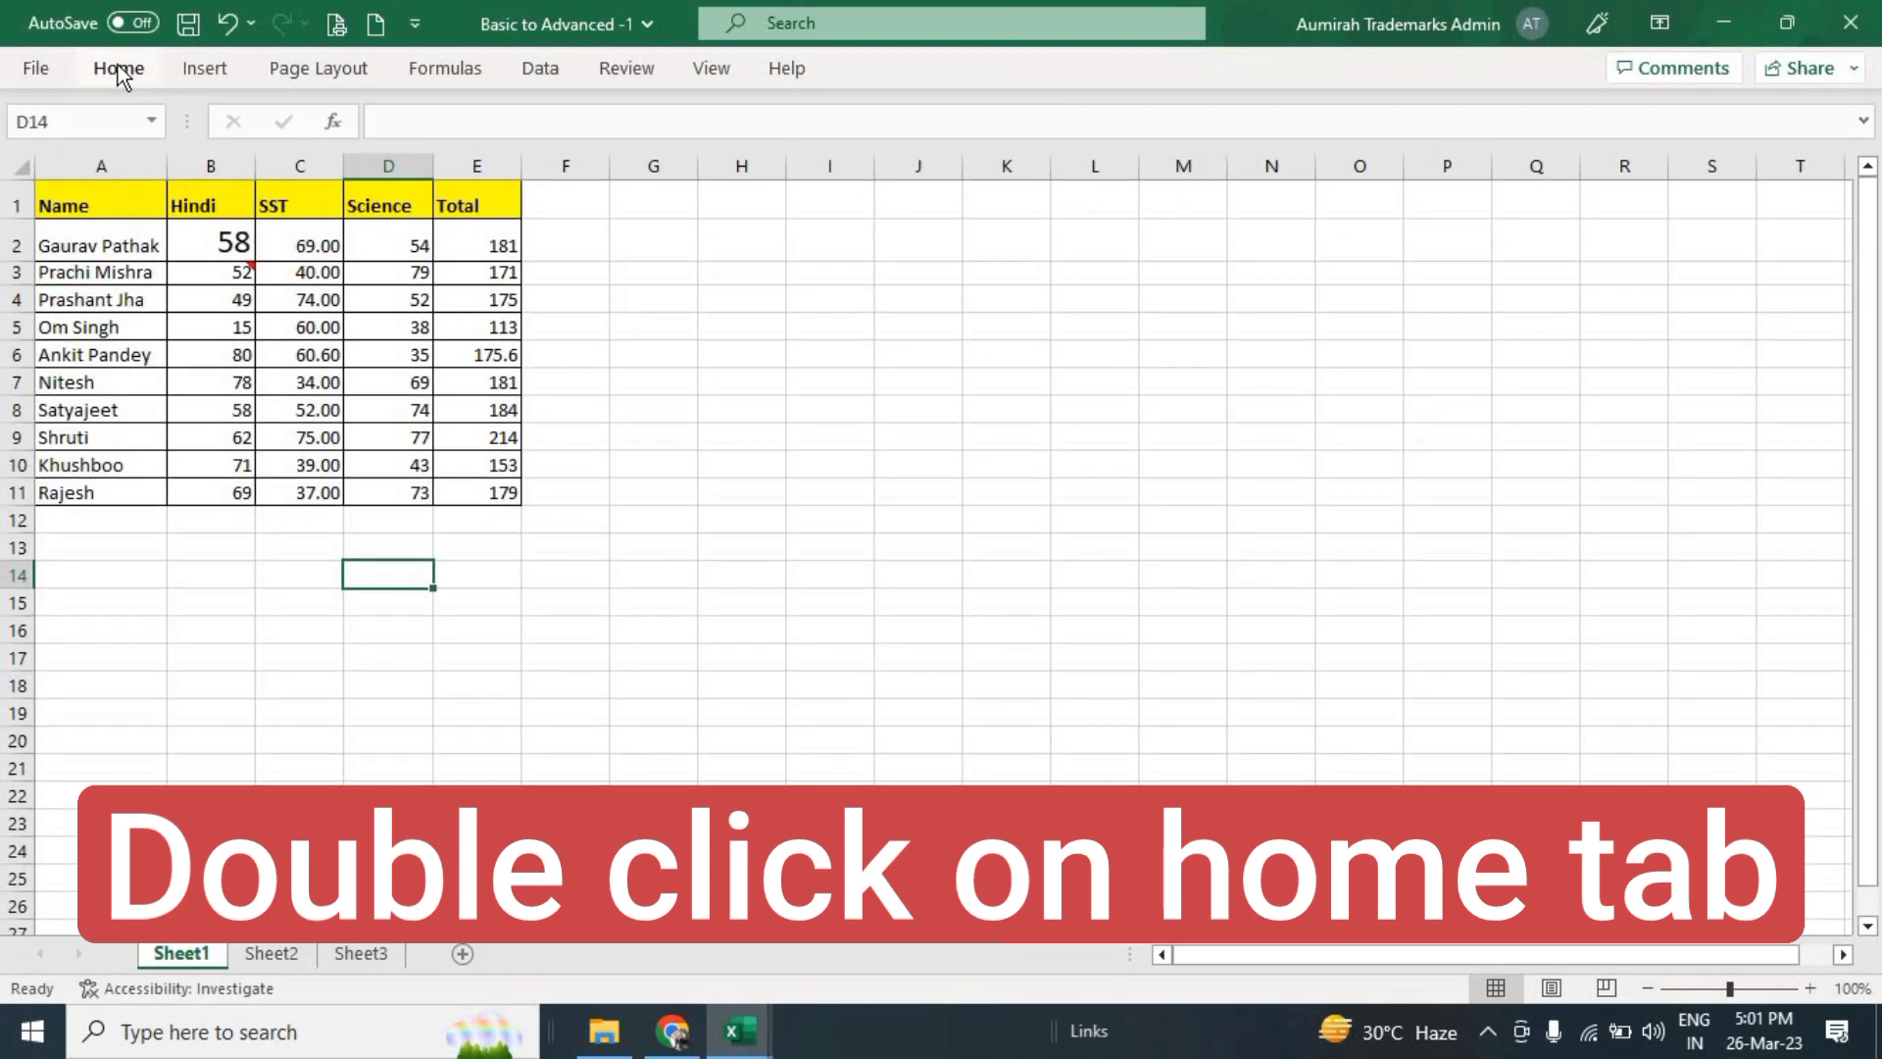
{"action": "double_click", "coordinate": [117, 66]}
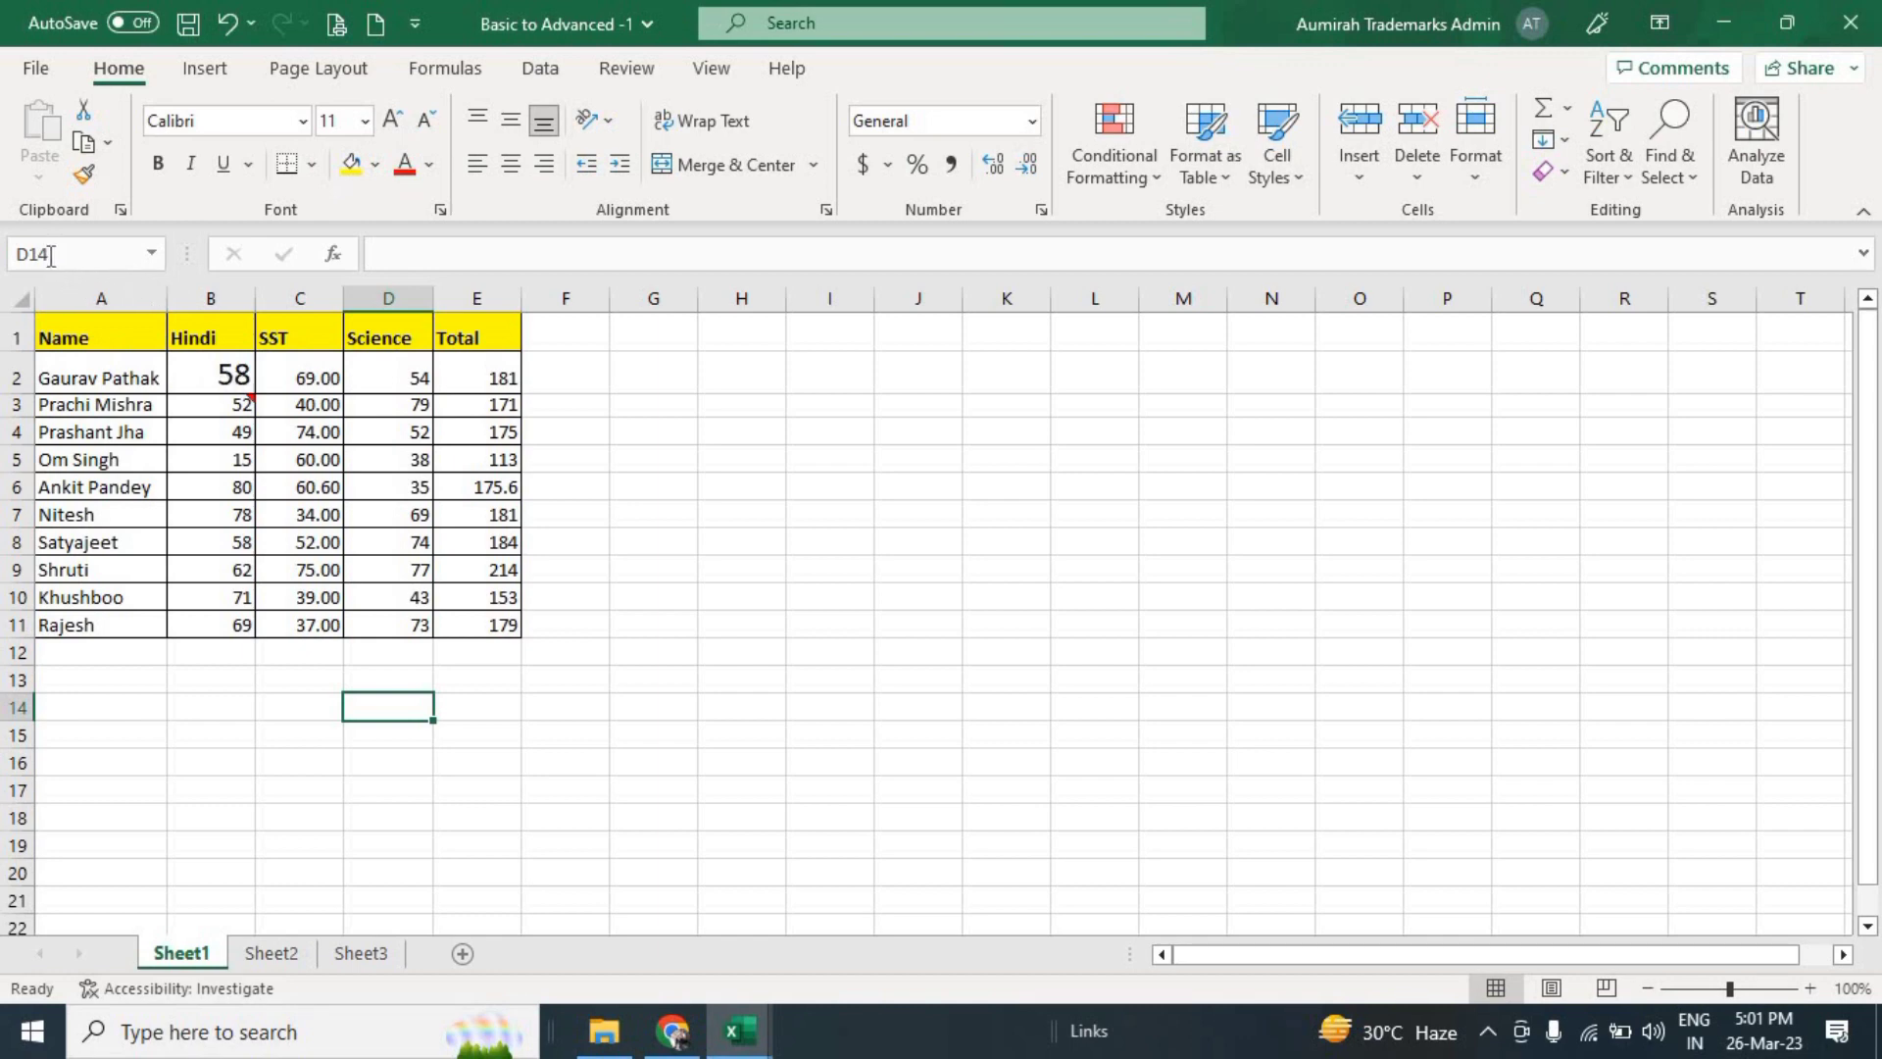
{"action": "left_click", "coordinate": [193, 396]}
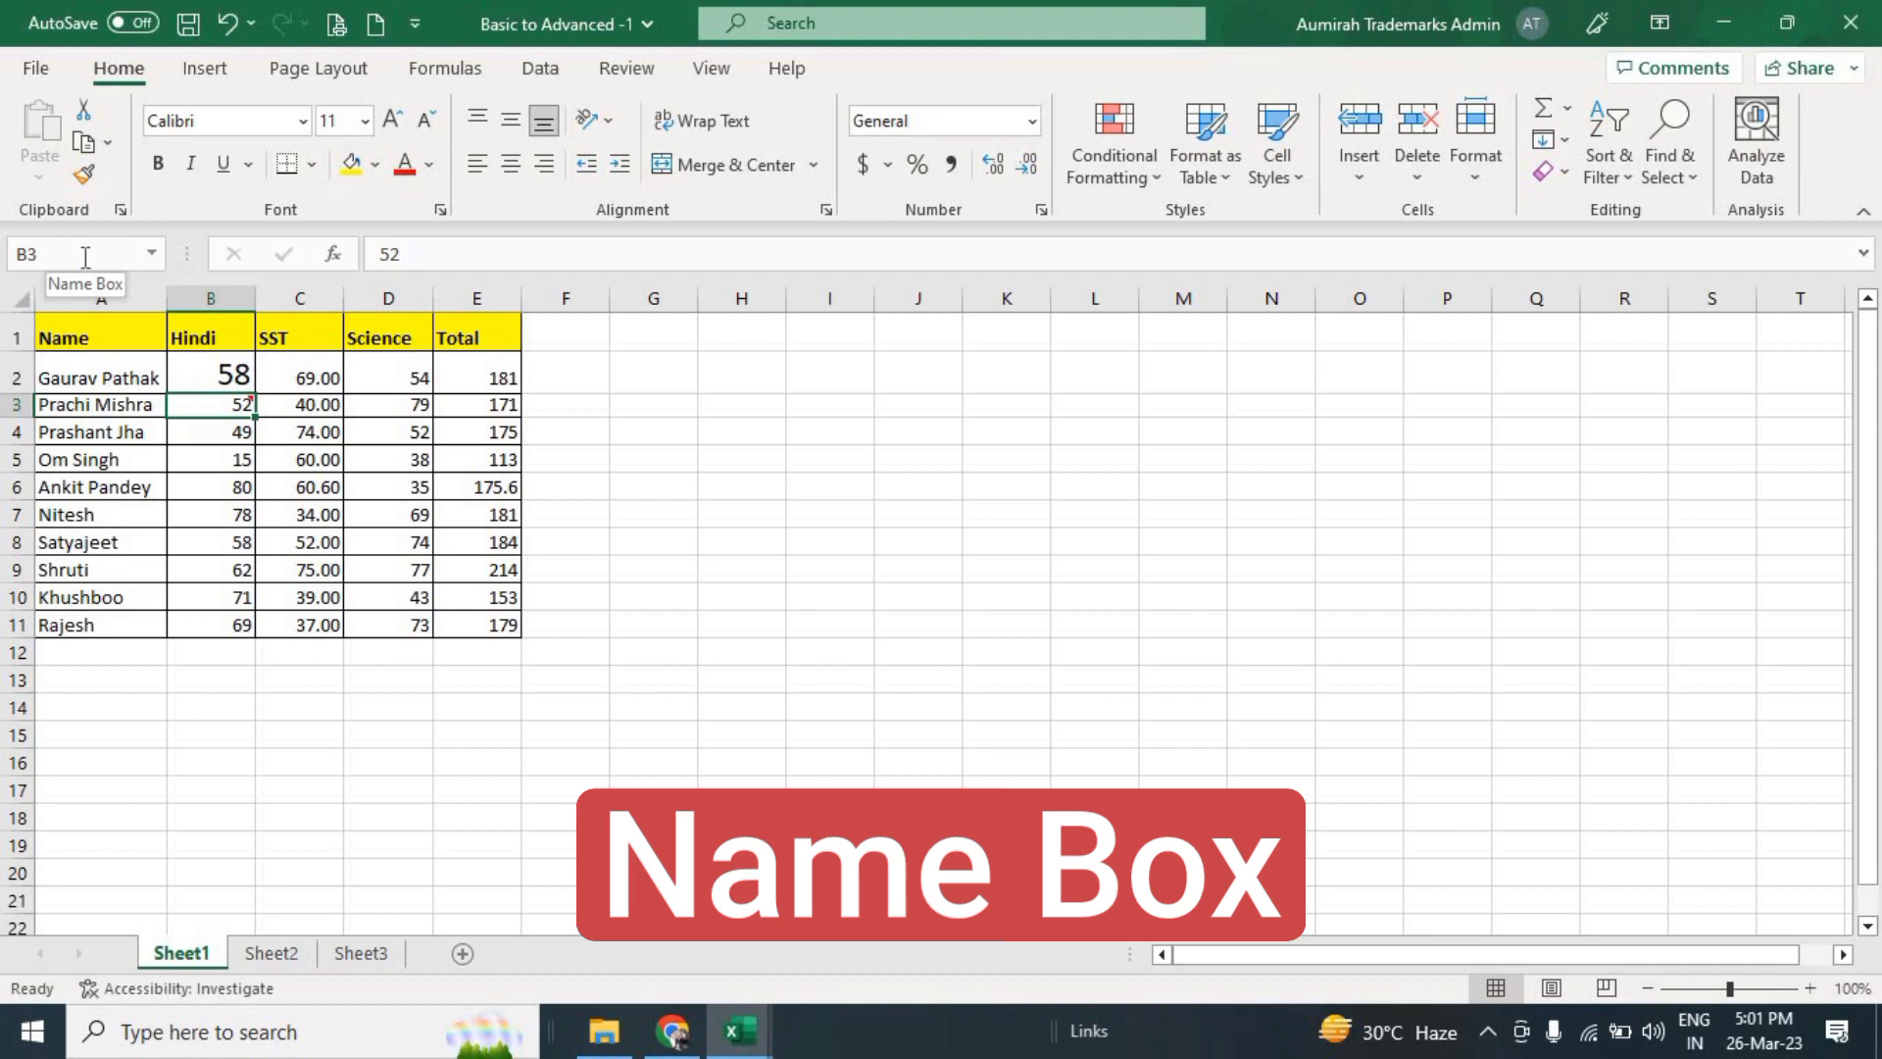
{"action": "left_click", "coordinate": [294, 385]}
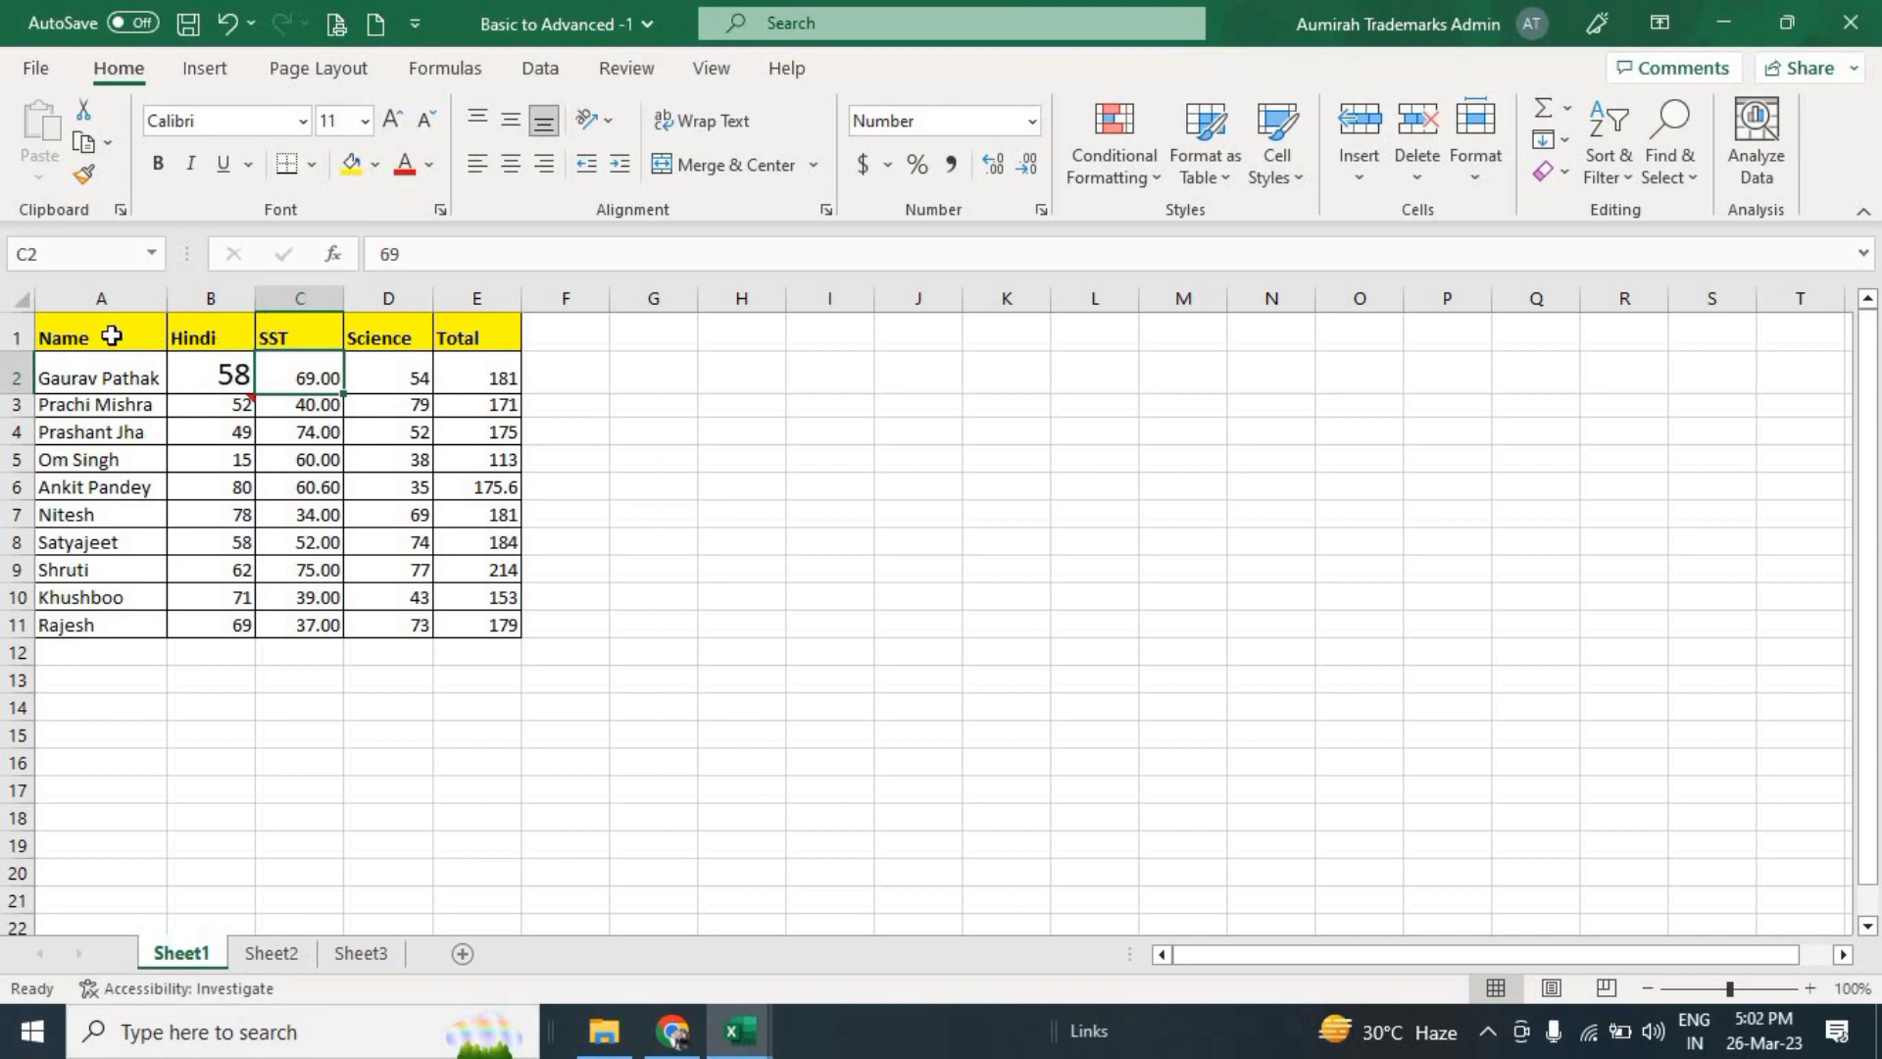
{"action": "left_click", "coordinate": [130, 340]}
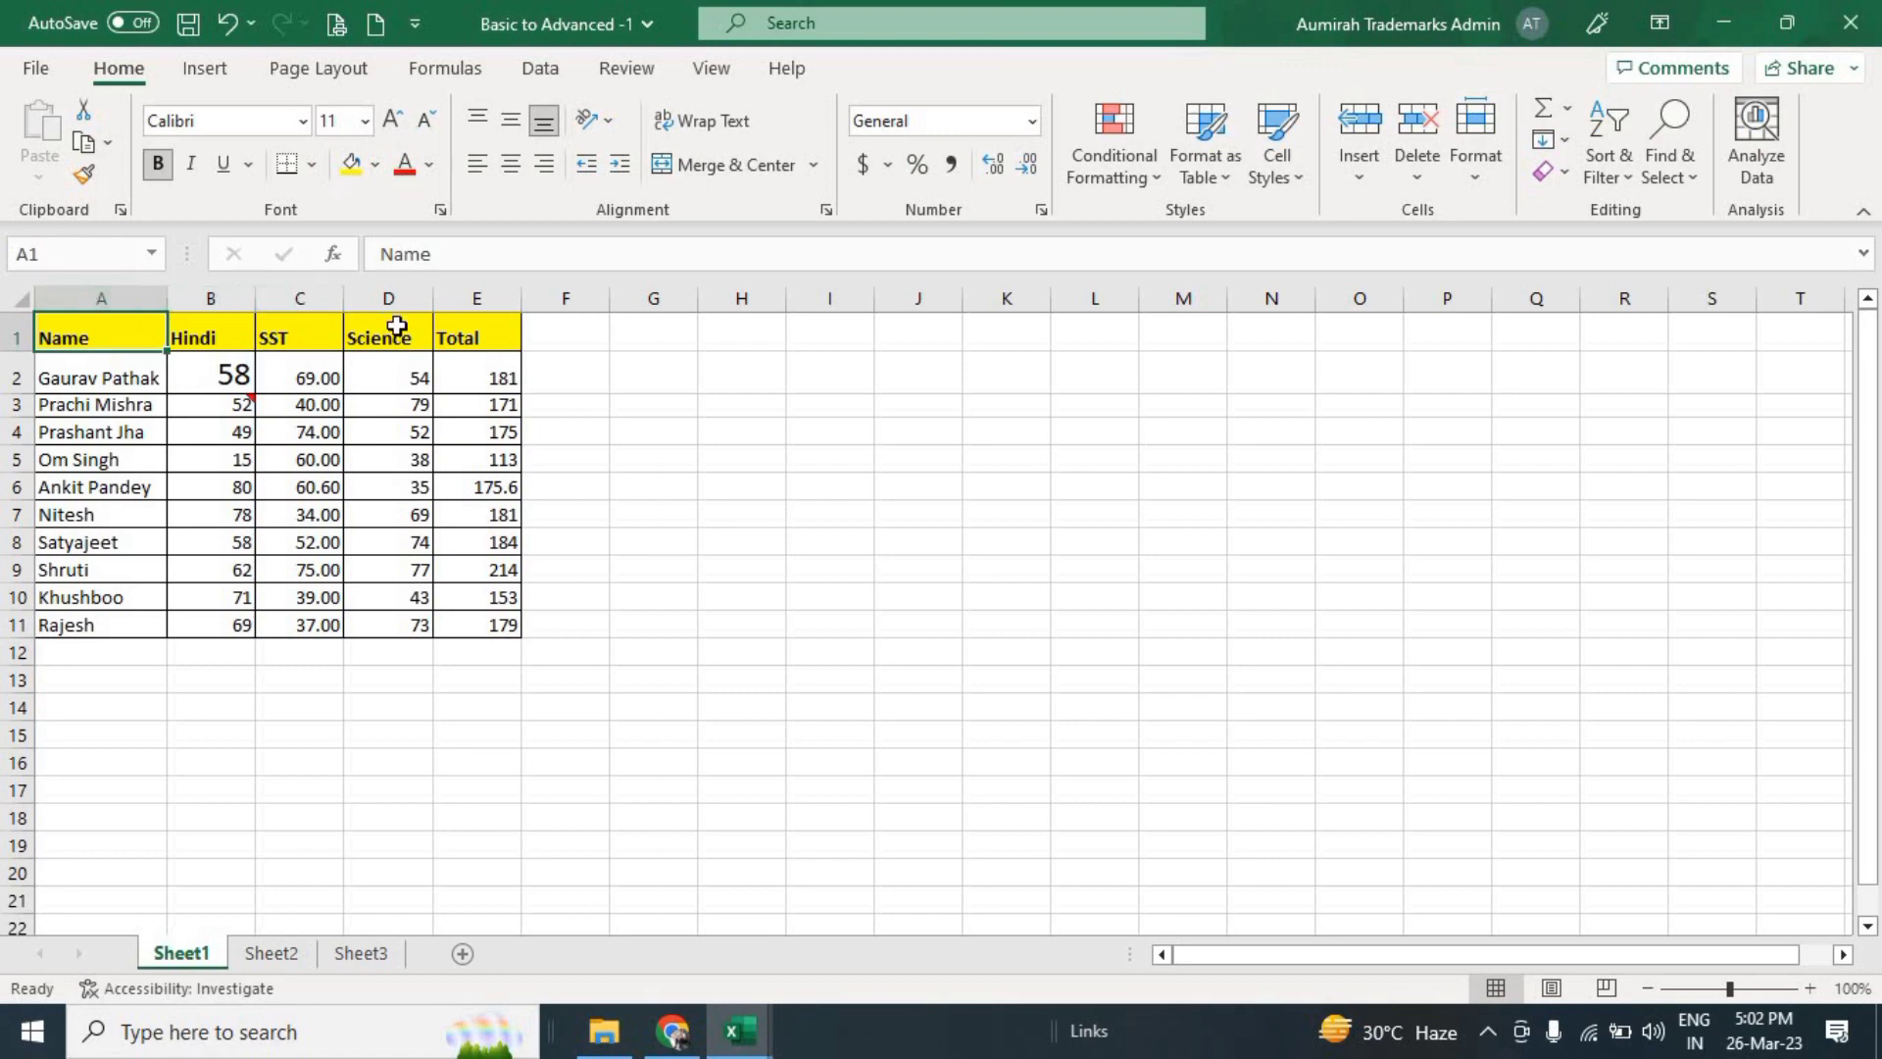
Select the Science header D1, then E3 to reveal =SUM(B3:D3) in the formula bar
{"action": "left_click", "coordinate": [397, 333]}
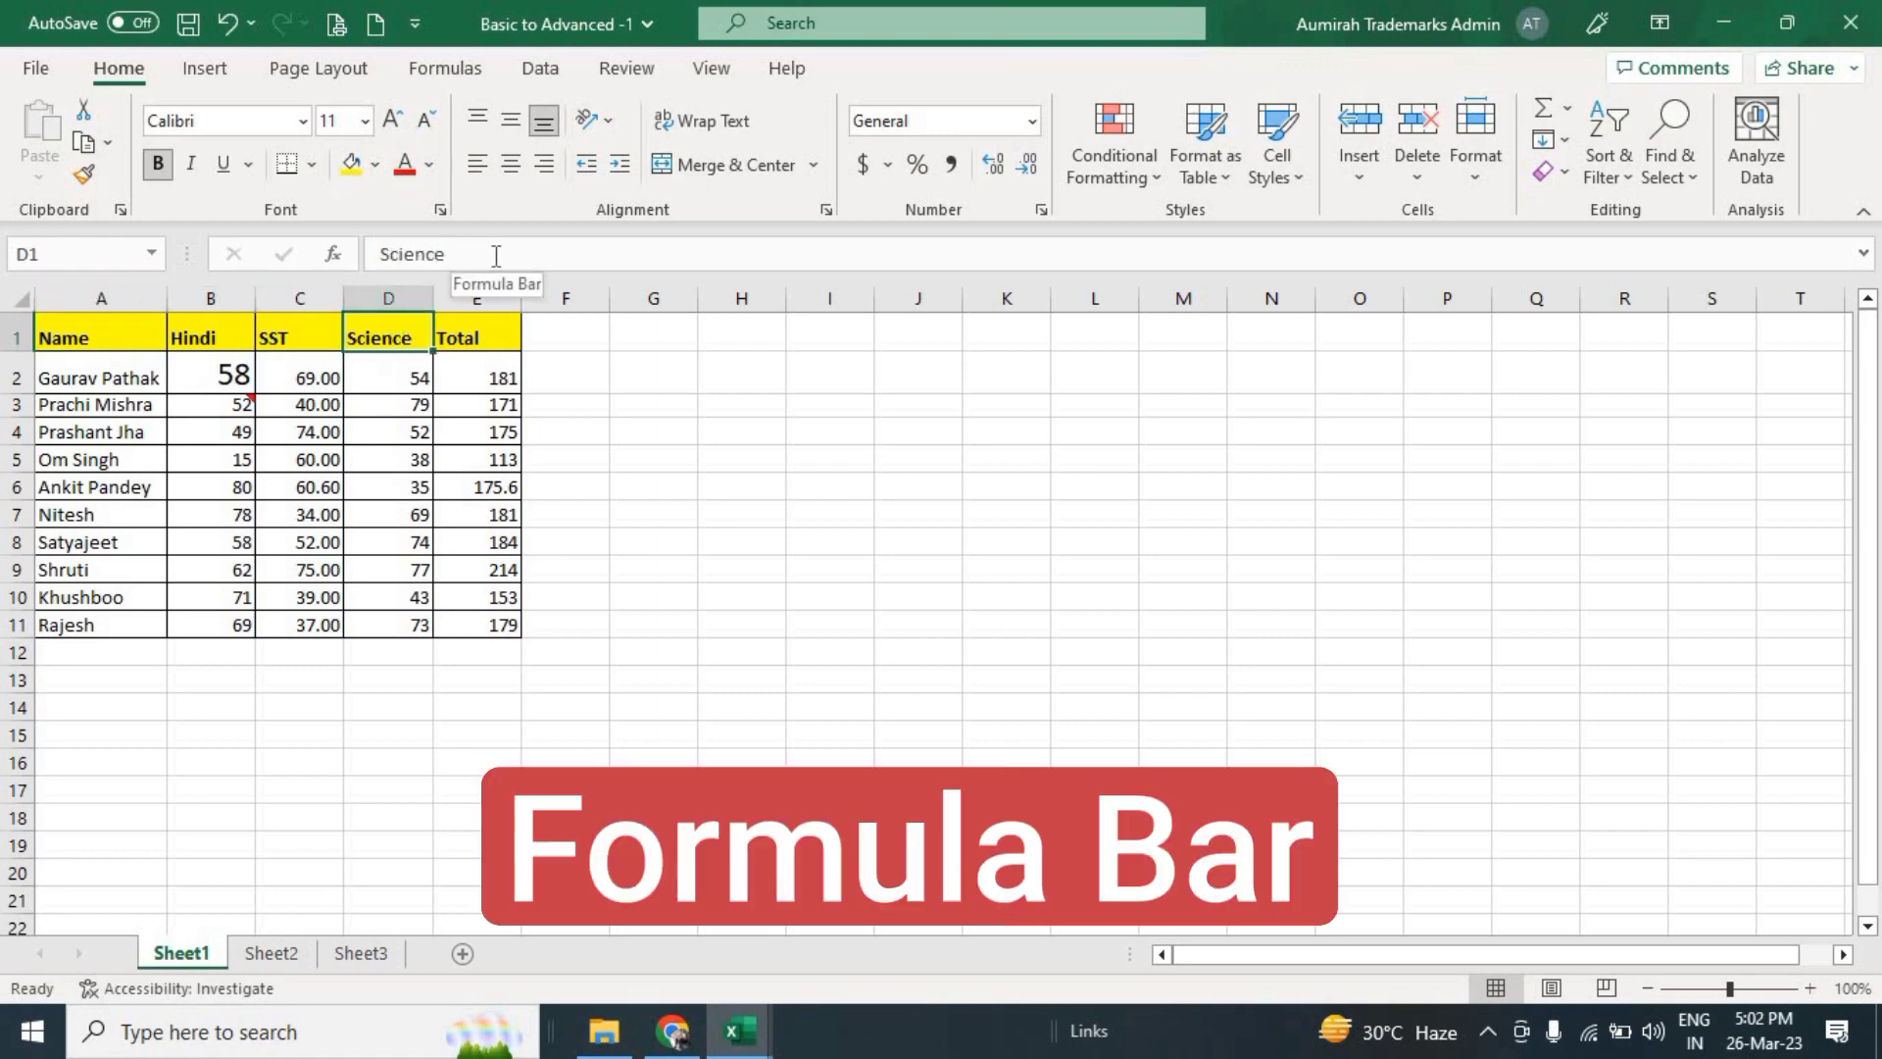
{"action": "left_click", "coordinate": [481, 402]}
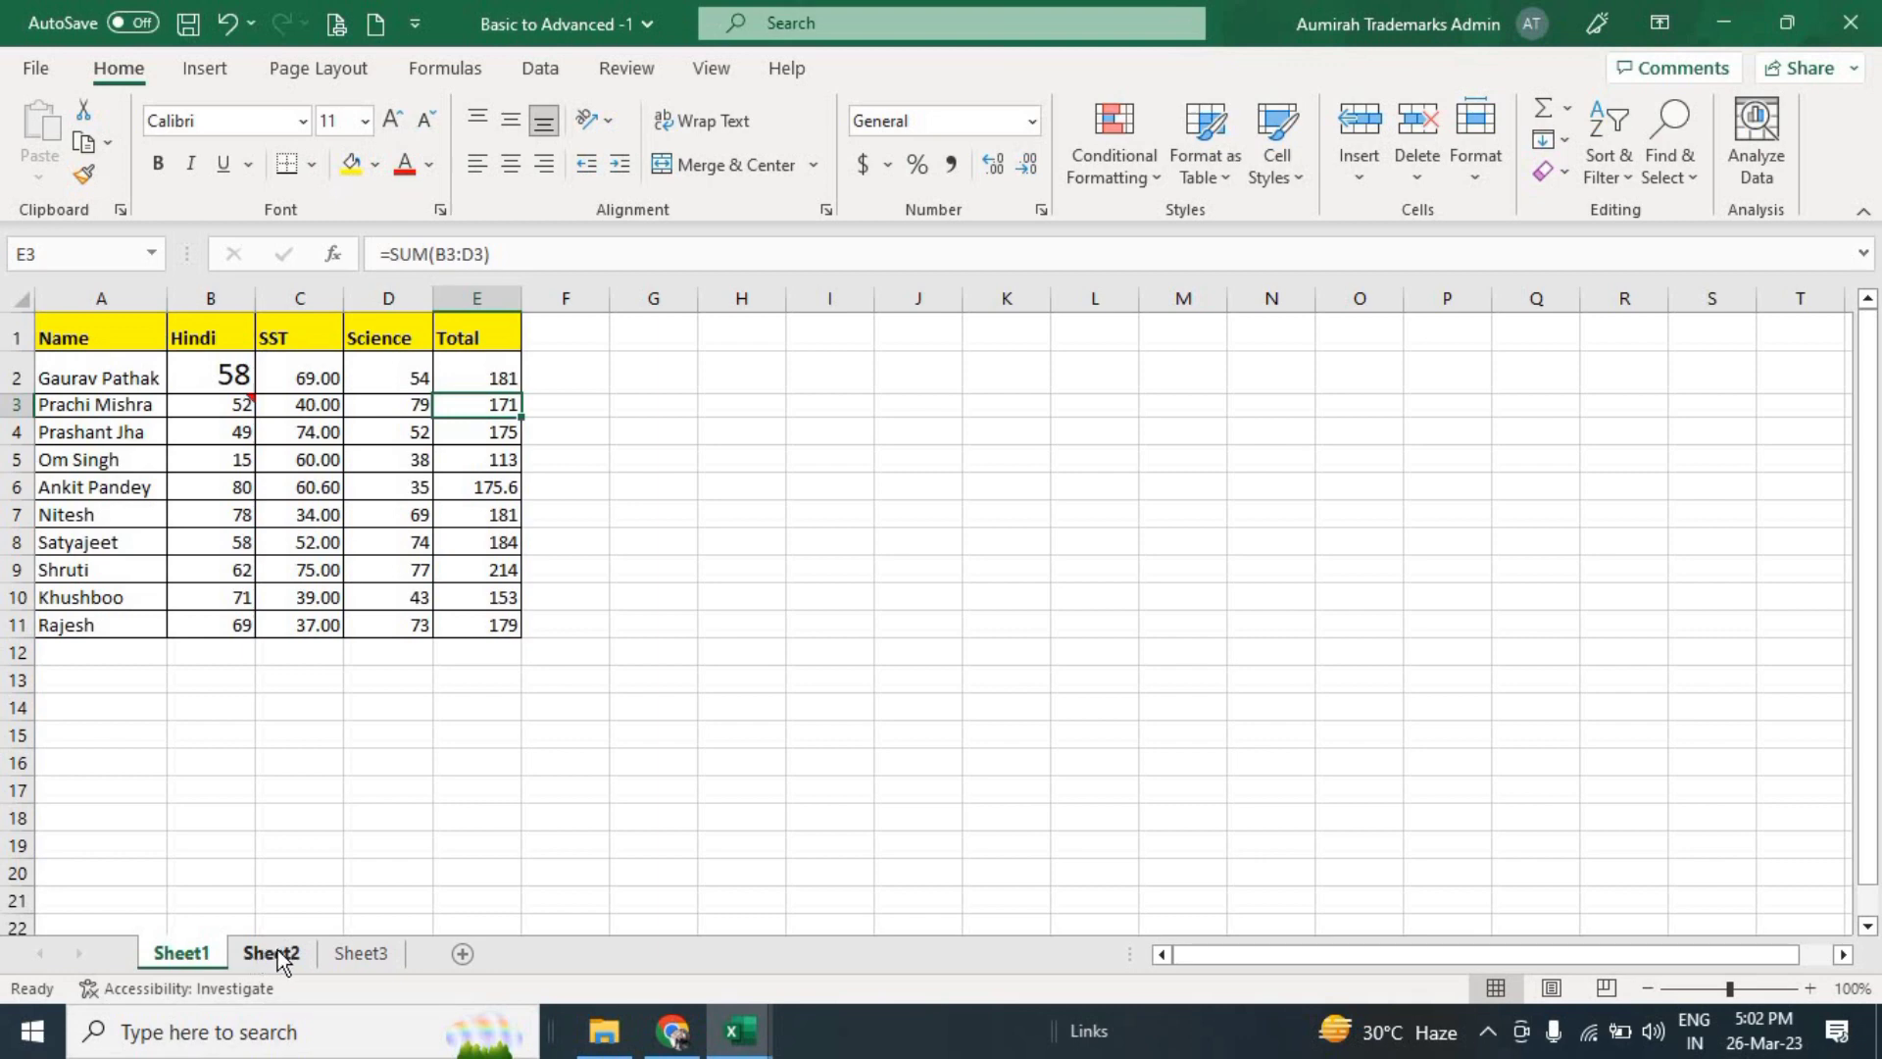
Browse Sheet2 and Sheet3, add Sheet4, then return to Sheet1 and begin selecting B2:E12
{"action": "left_click", "coordinate": [276, 953]}
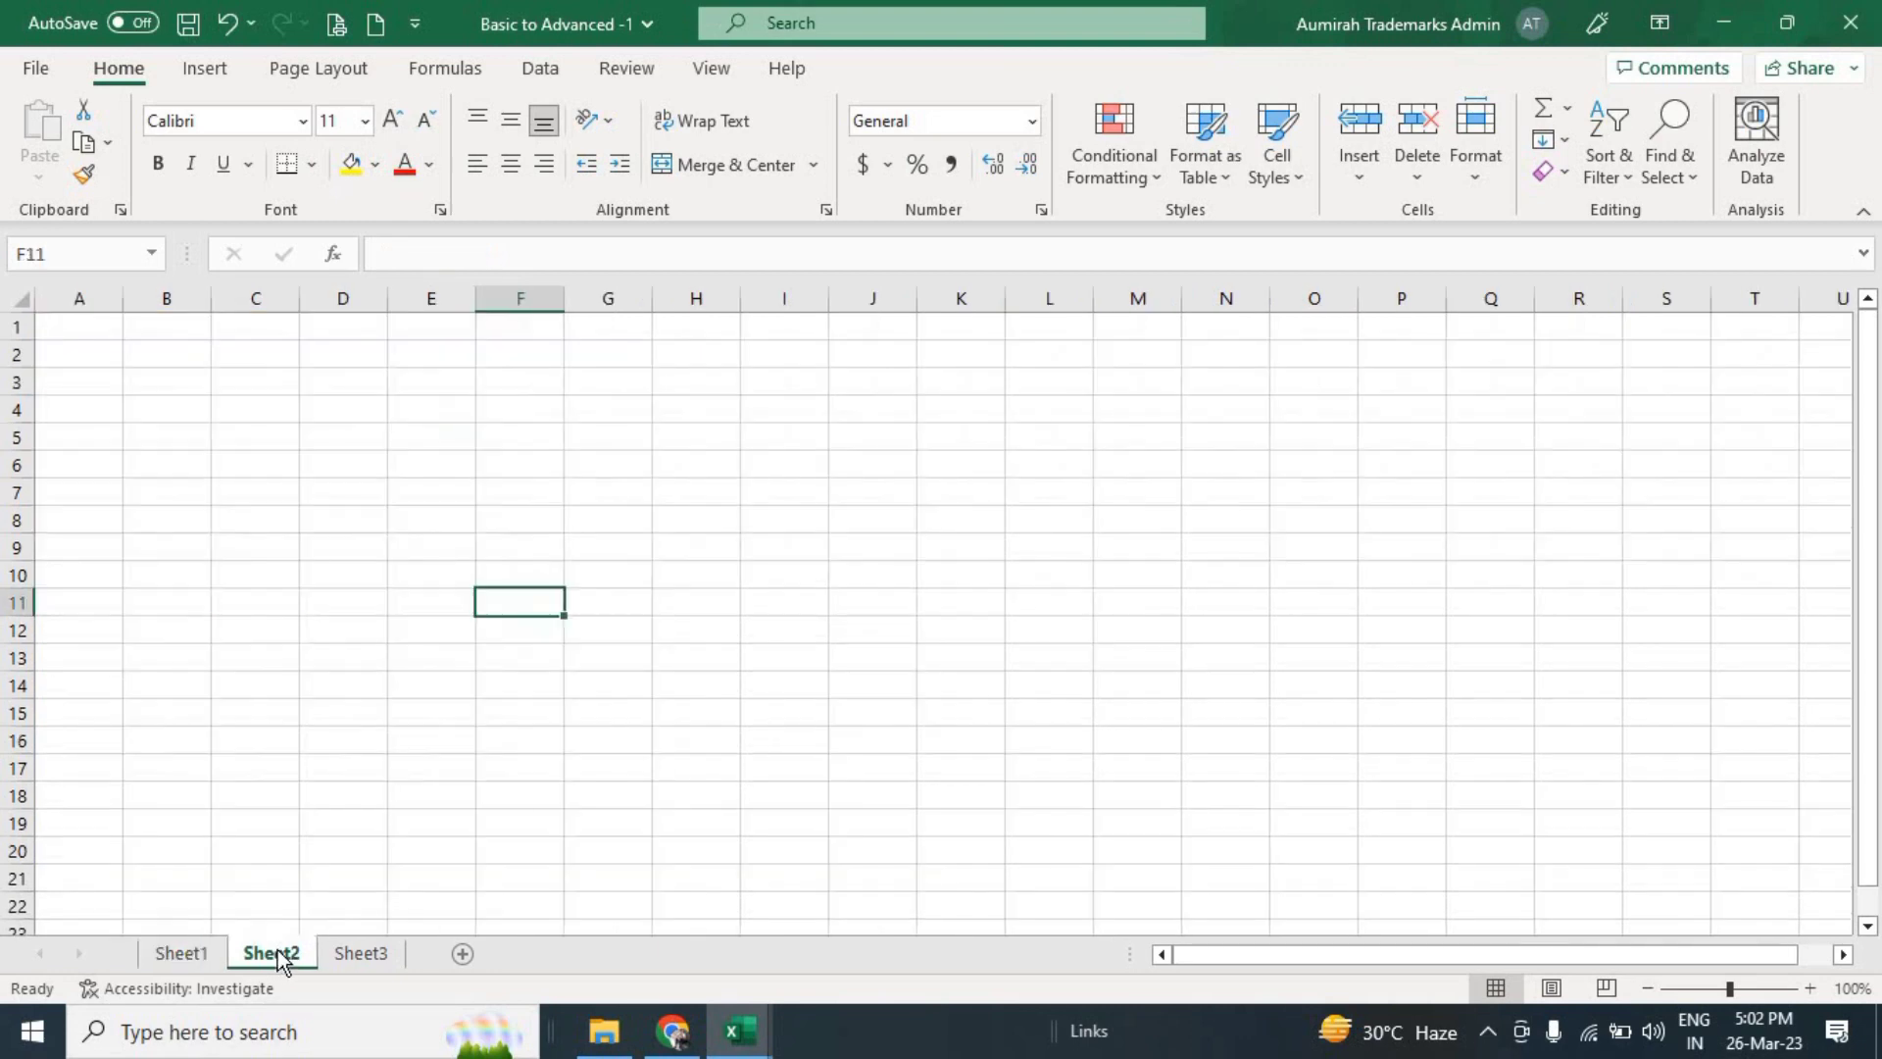
{"action": "left_click", "coordinate": [355, 951]}
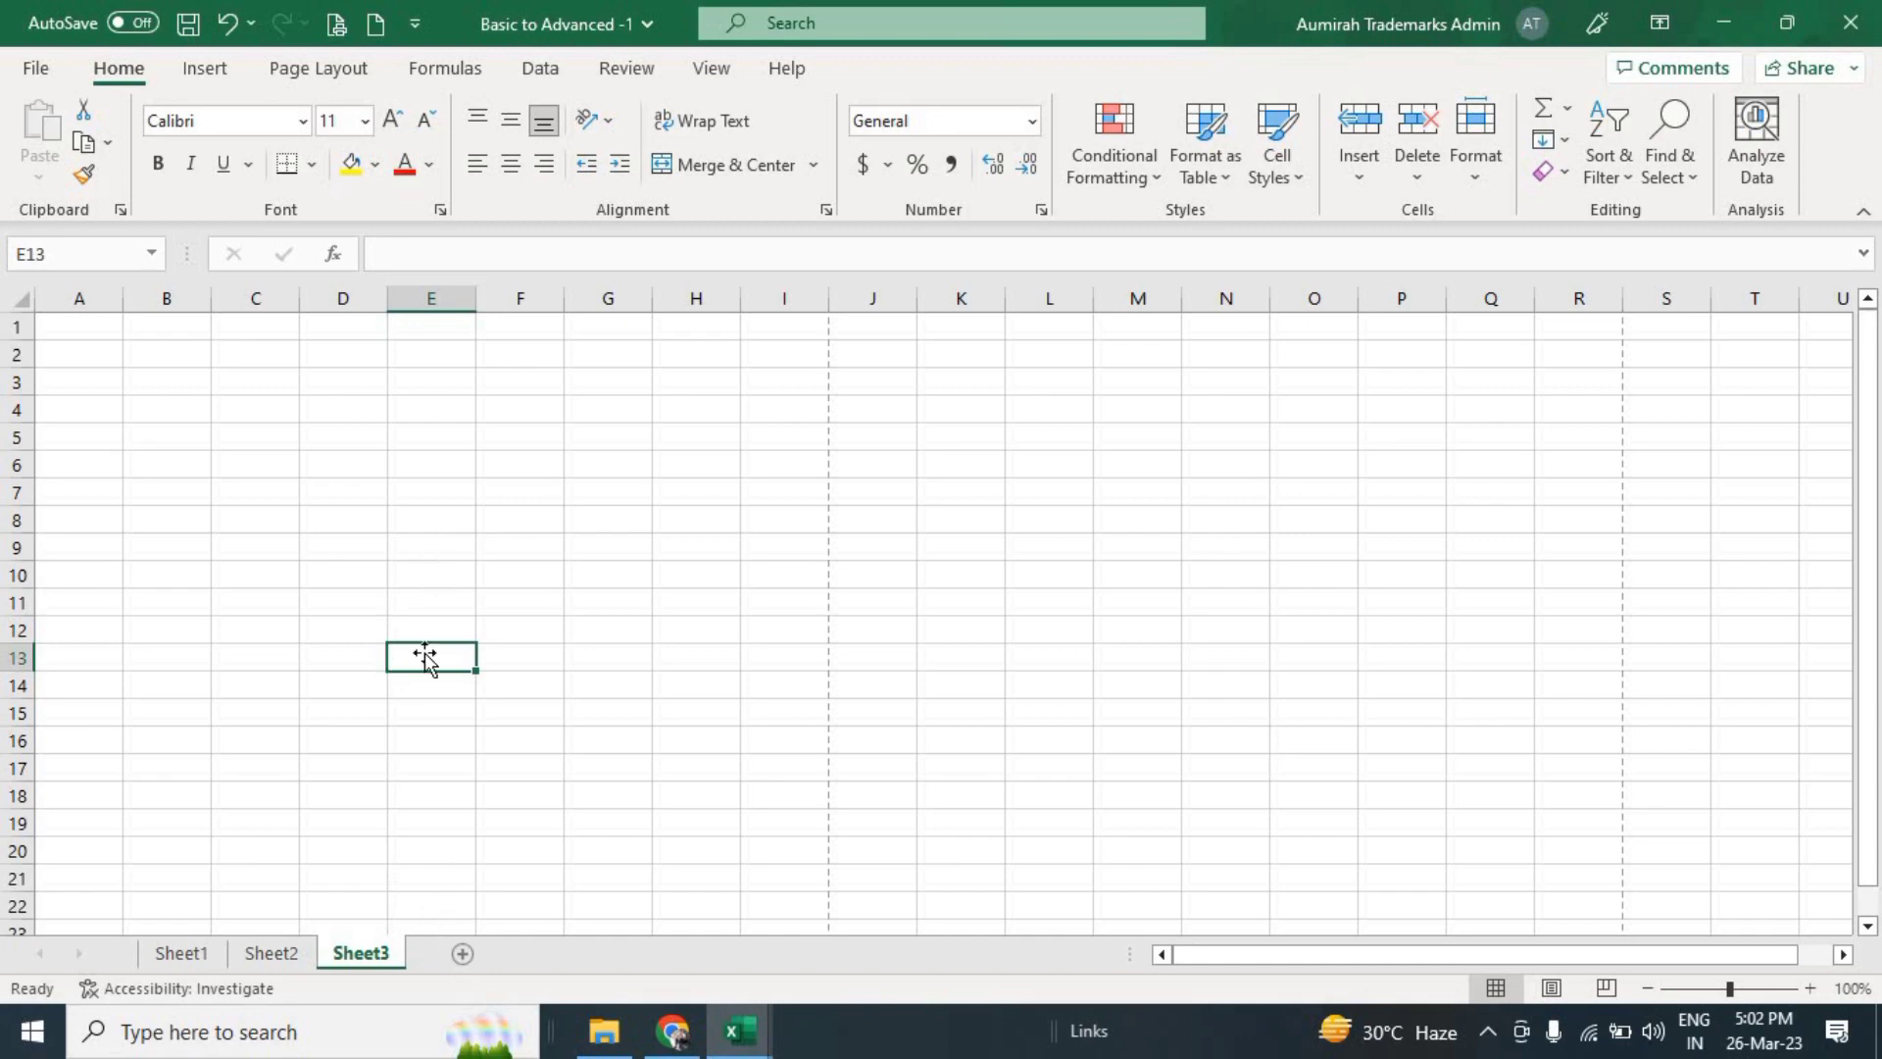
{"action": "left_click", "coordinate": [462, 955]}
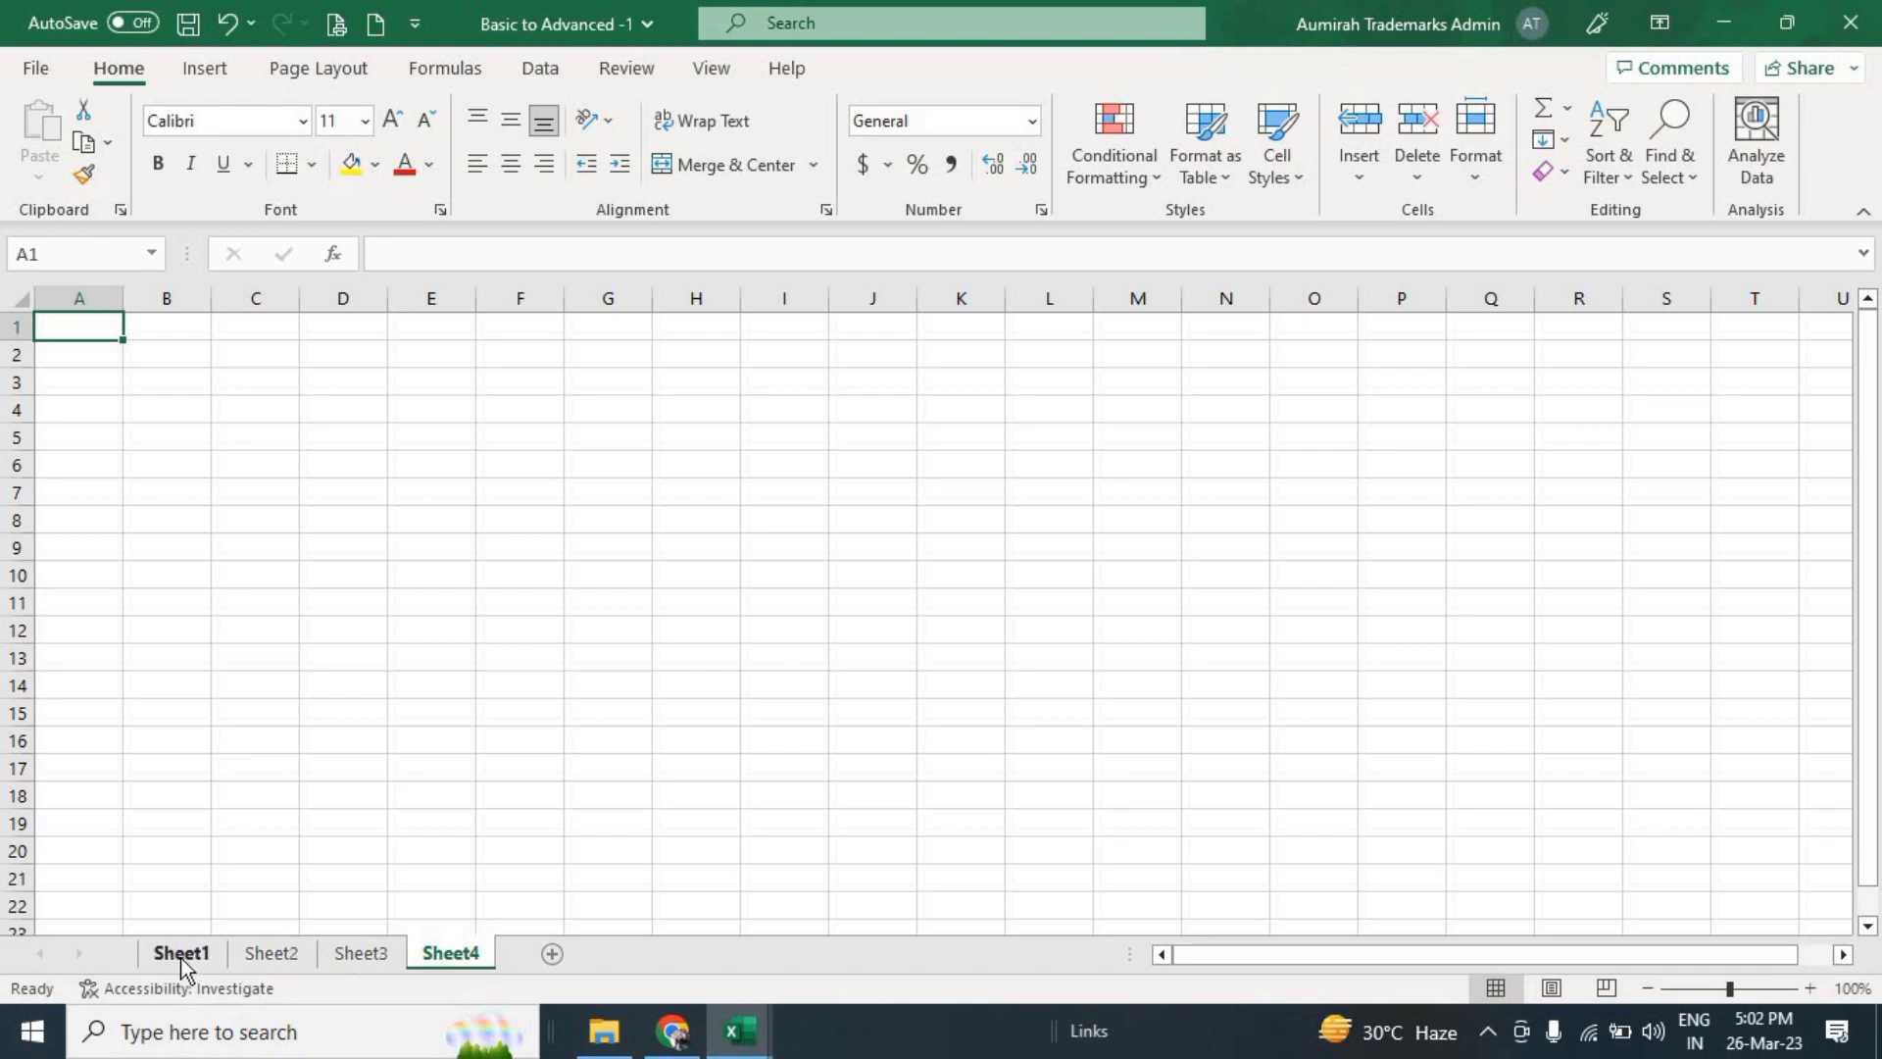
{"action": "left_click", "coordinate": [182, 952]}
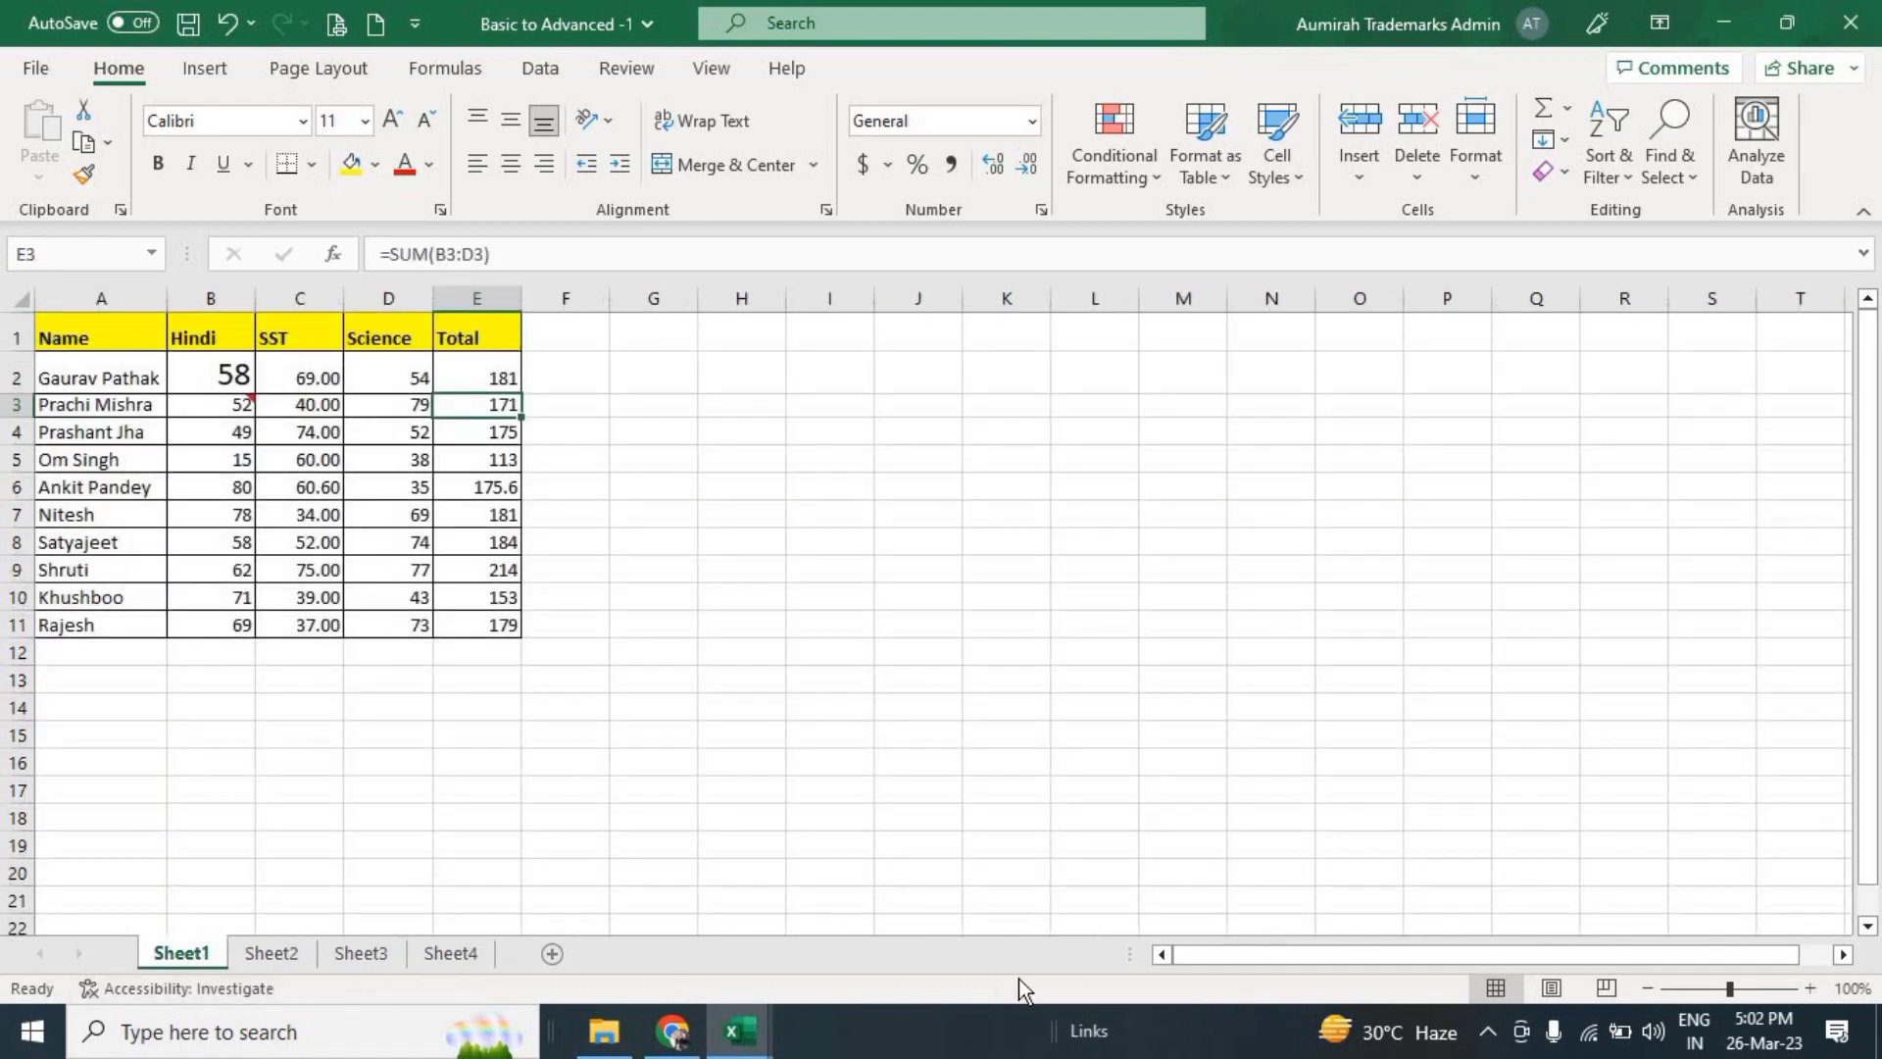
{"action": "left_click", "coordinate": [412, 485]}
{"action": "left_click_drag", "start_coordinate": [225, 372], "coordinate": [490, 651]}
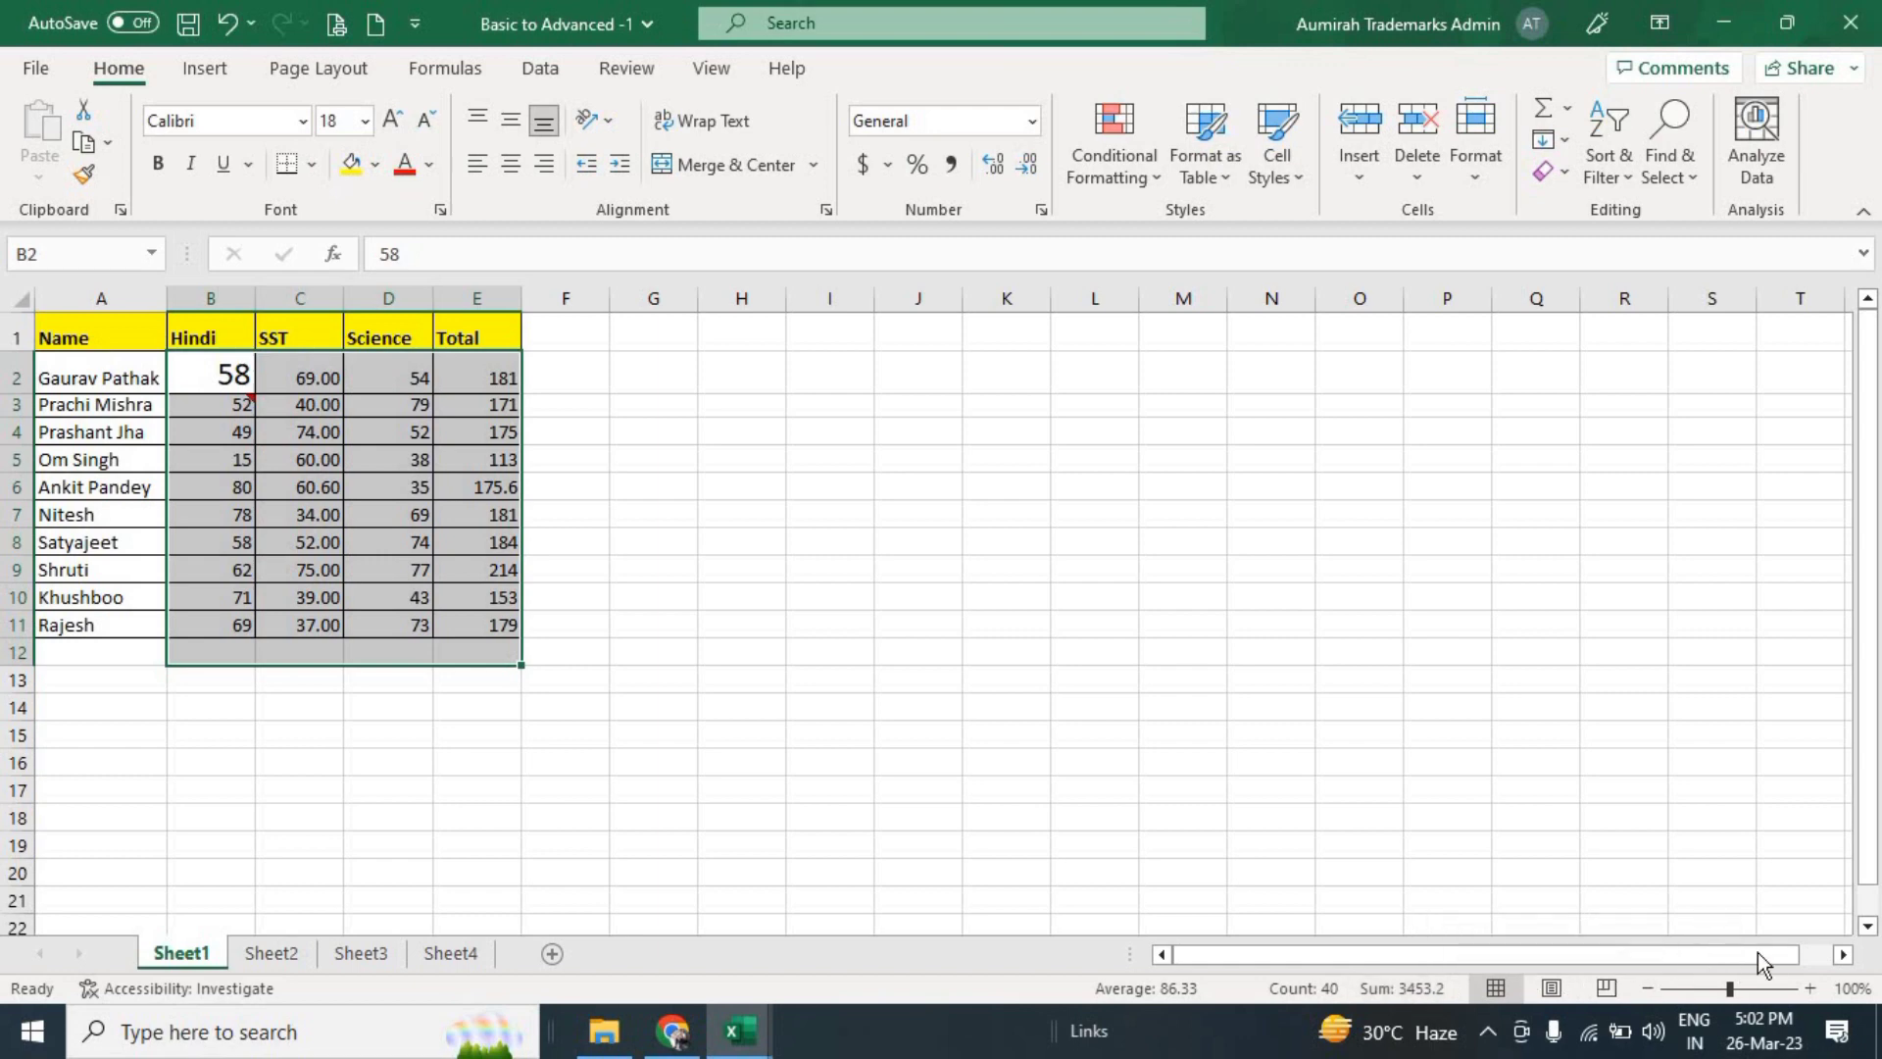
{"action": "left_click_drag", "start_coordinate": [1756, 956], "coordinate": [1843, 959]}
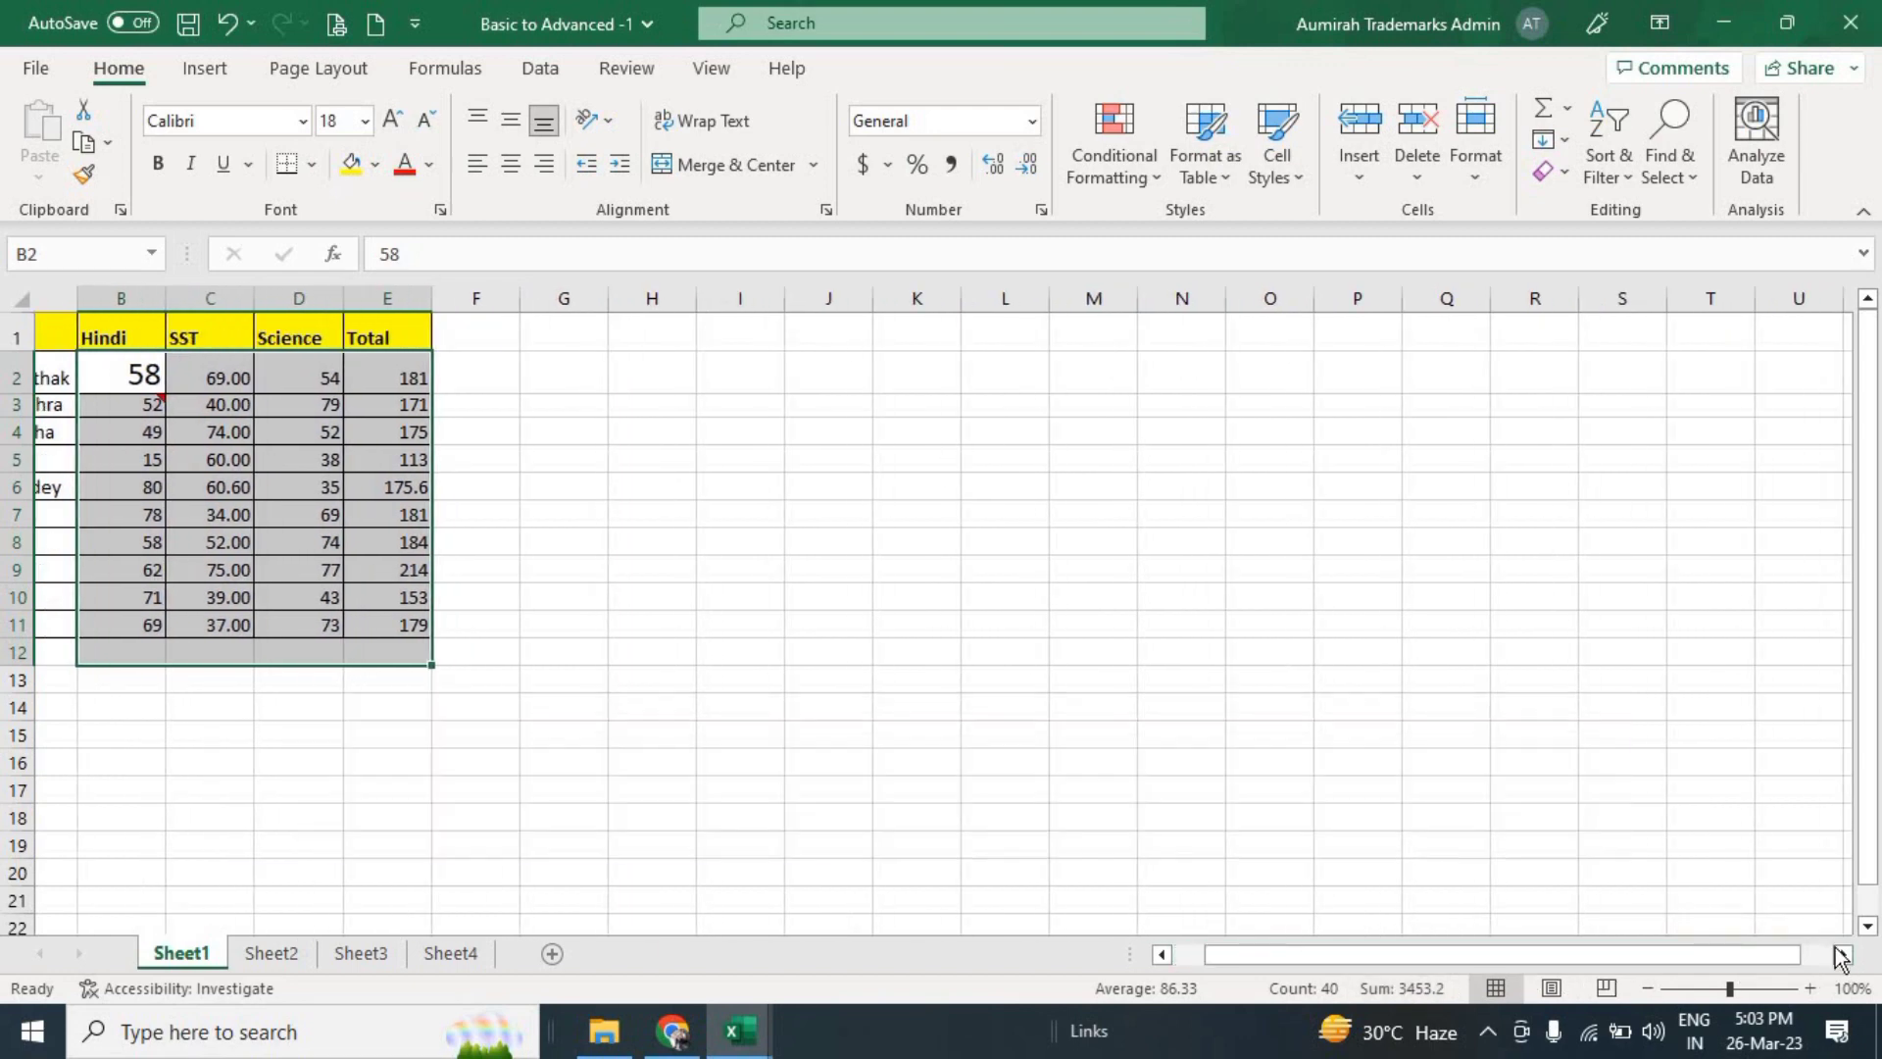
{"action": "left_click", "coordinate": [1798, 513]}
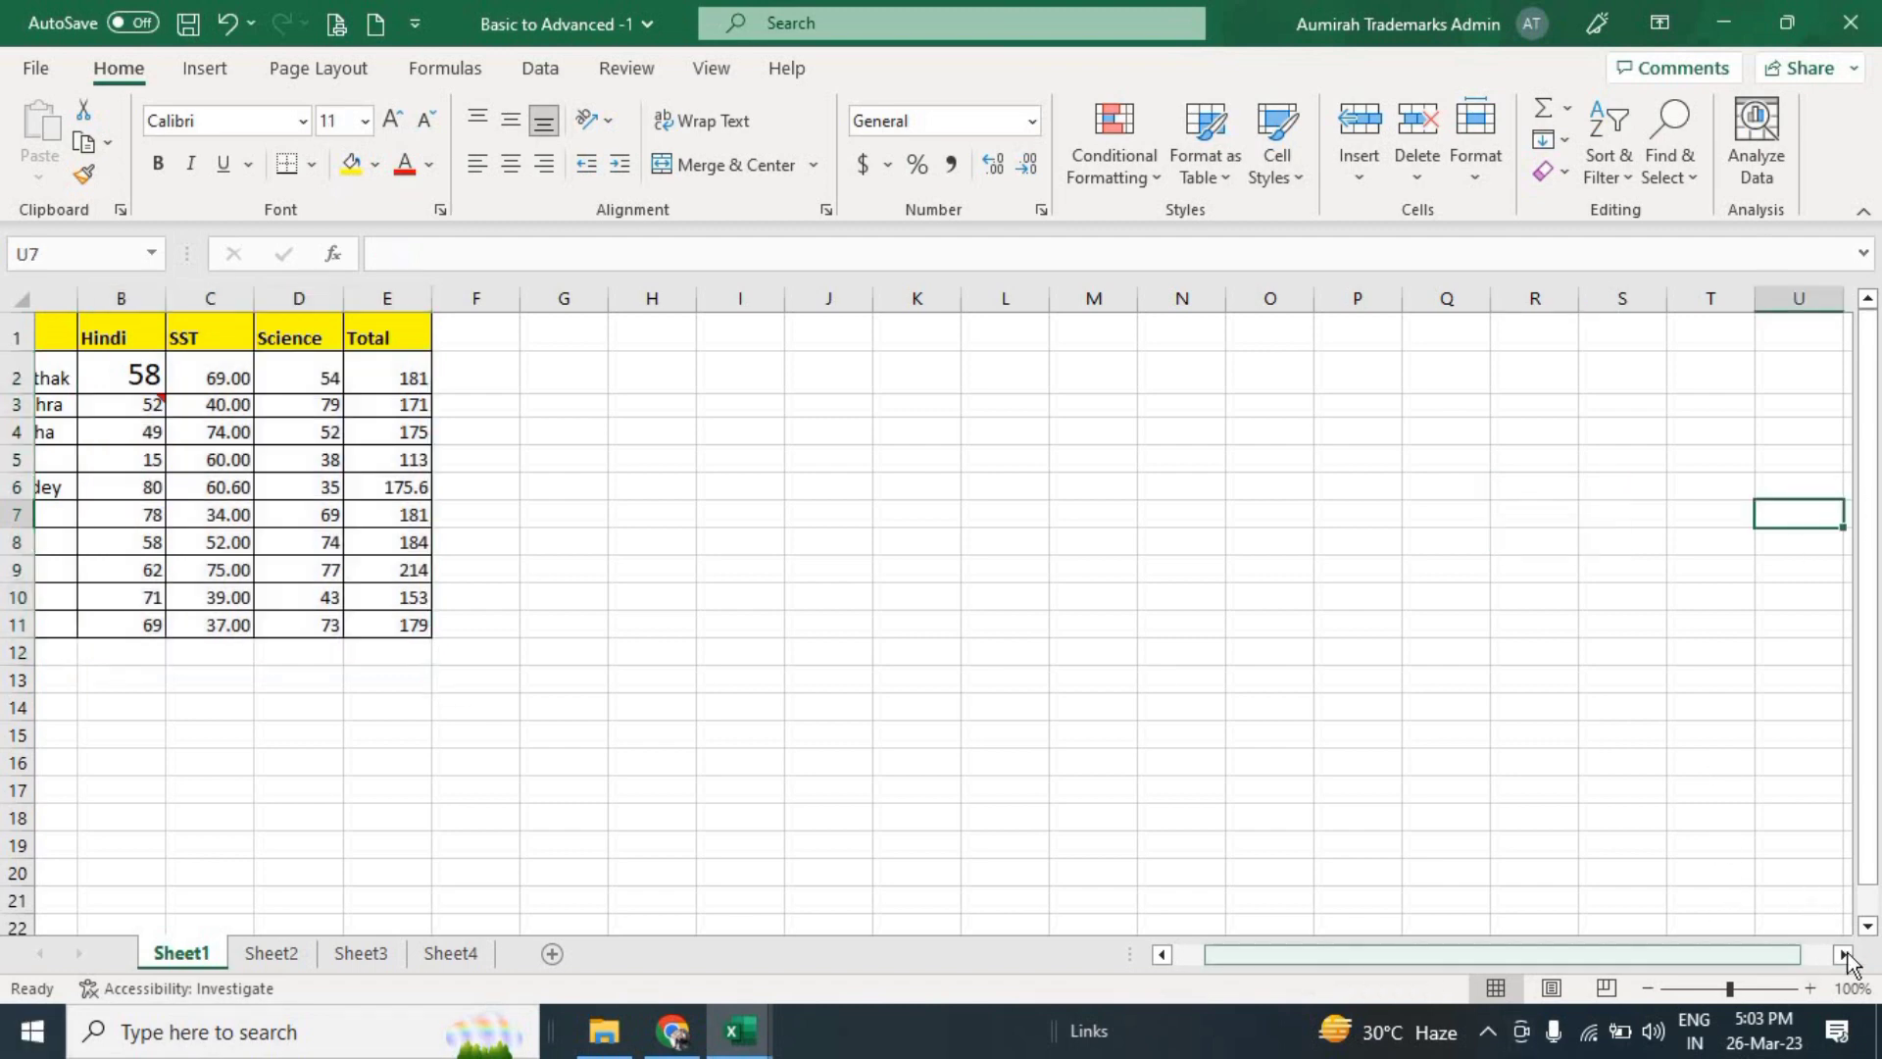
{"action": "left_click", "coordinate": [1844, 954]}
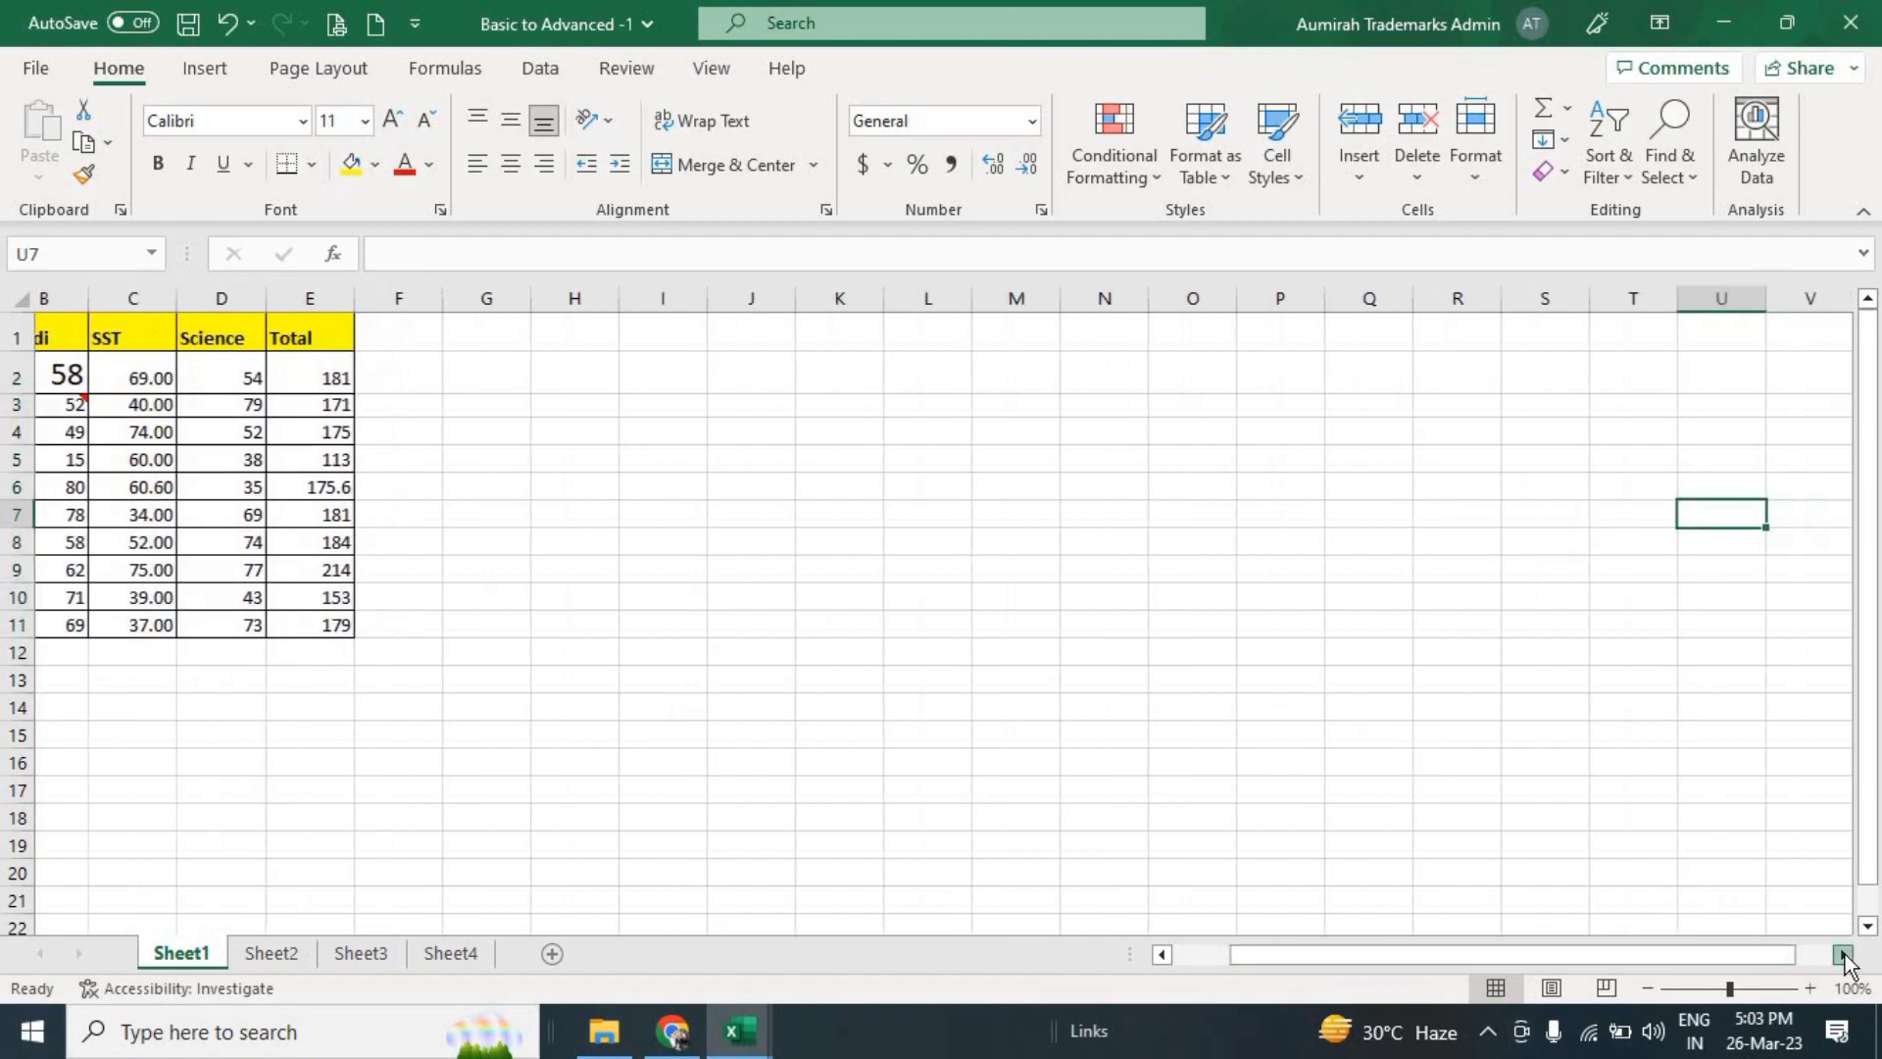
{"action": "left_click", "coordinate": [1844, 954]}
{"action": "left_click", "coordinate": [1844, 955]}
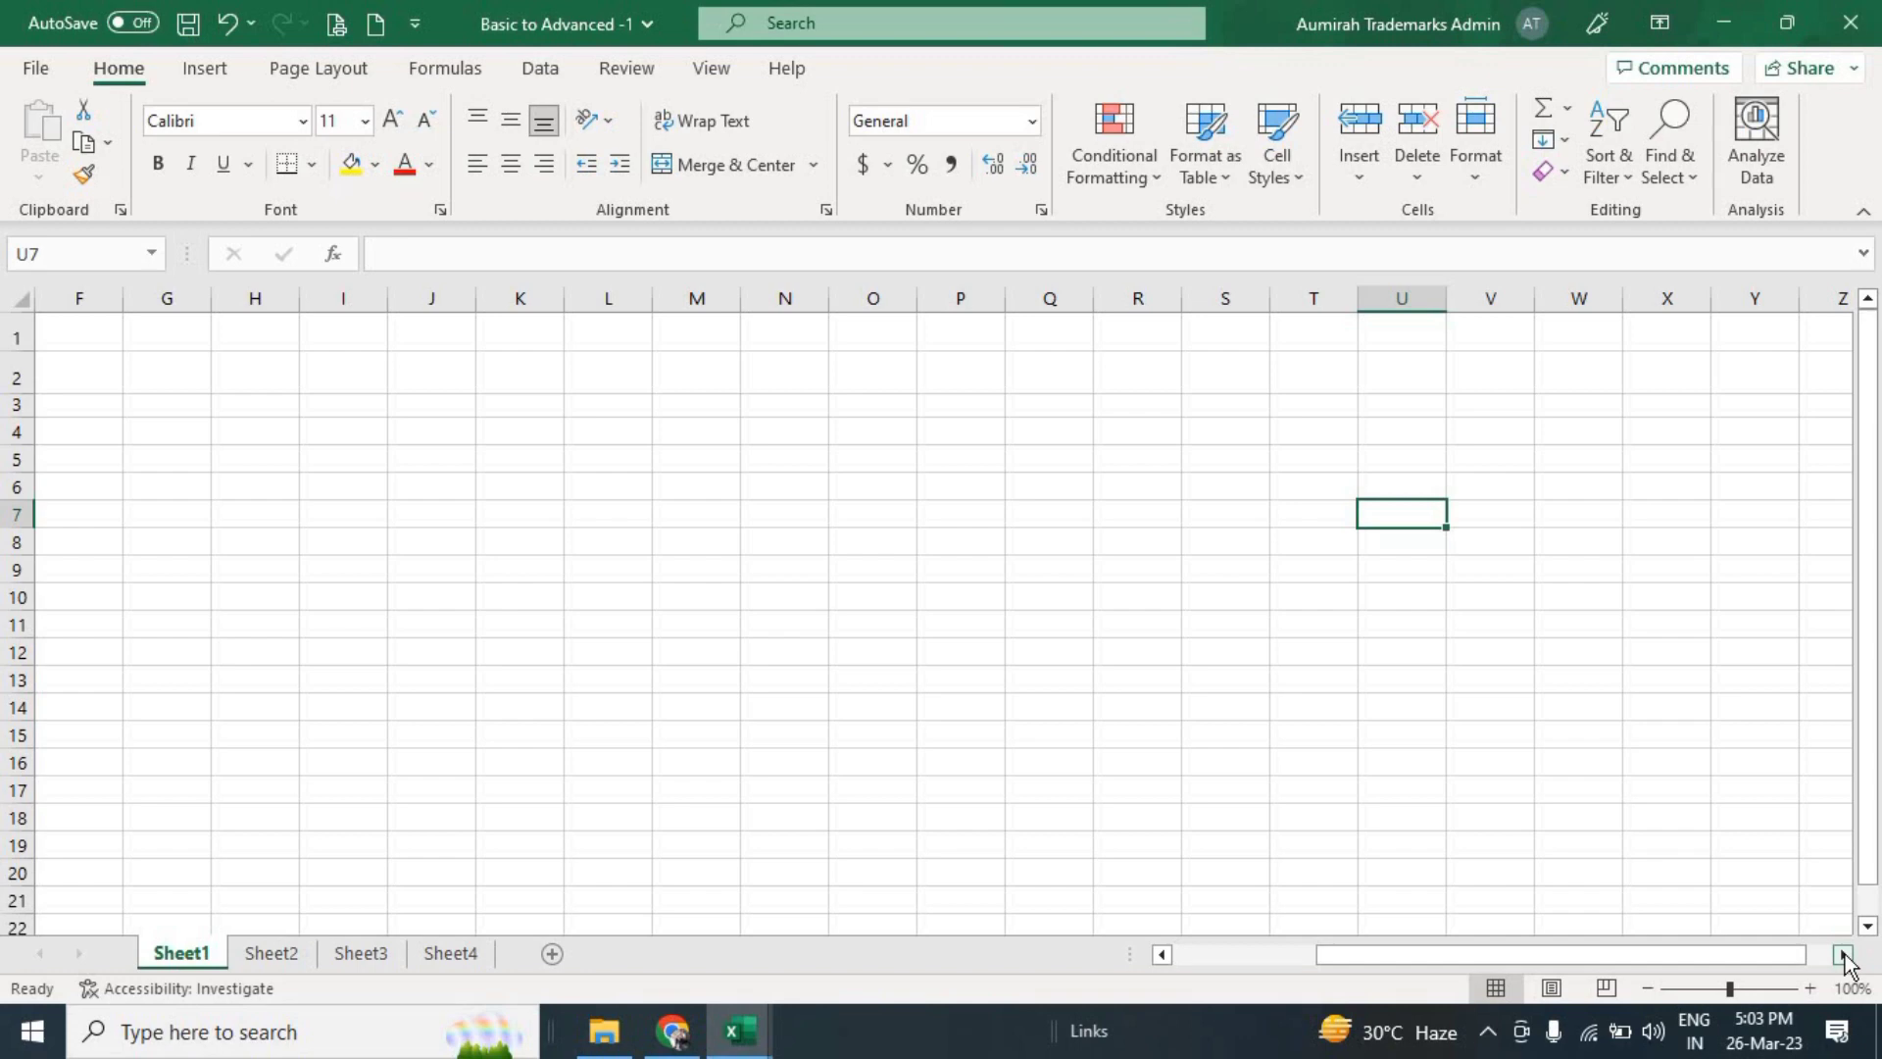
{"action": "left_click", "coordinate": [1843, 955]}
{"action": "left_click", "coordinate": [1844, 955]}
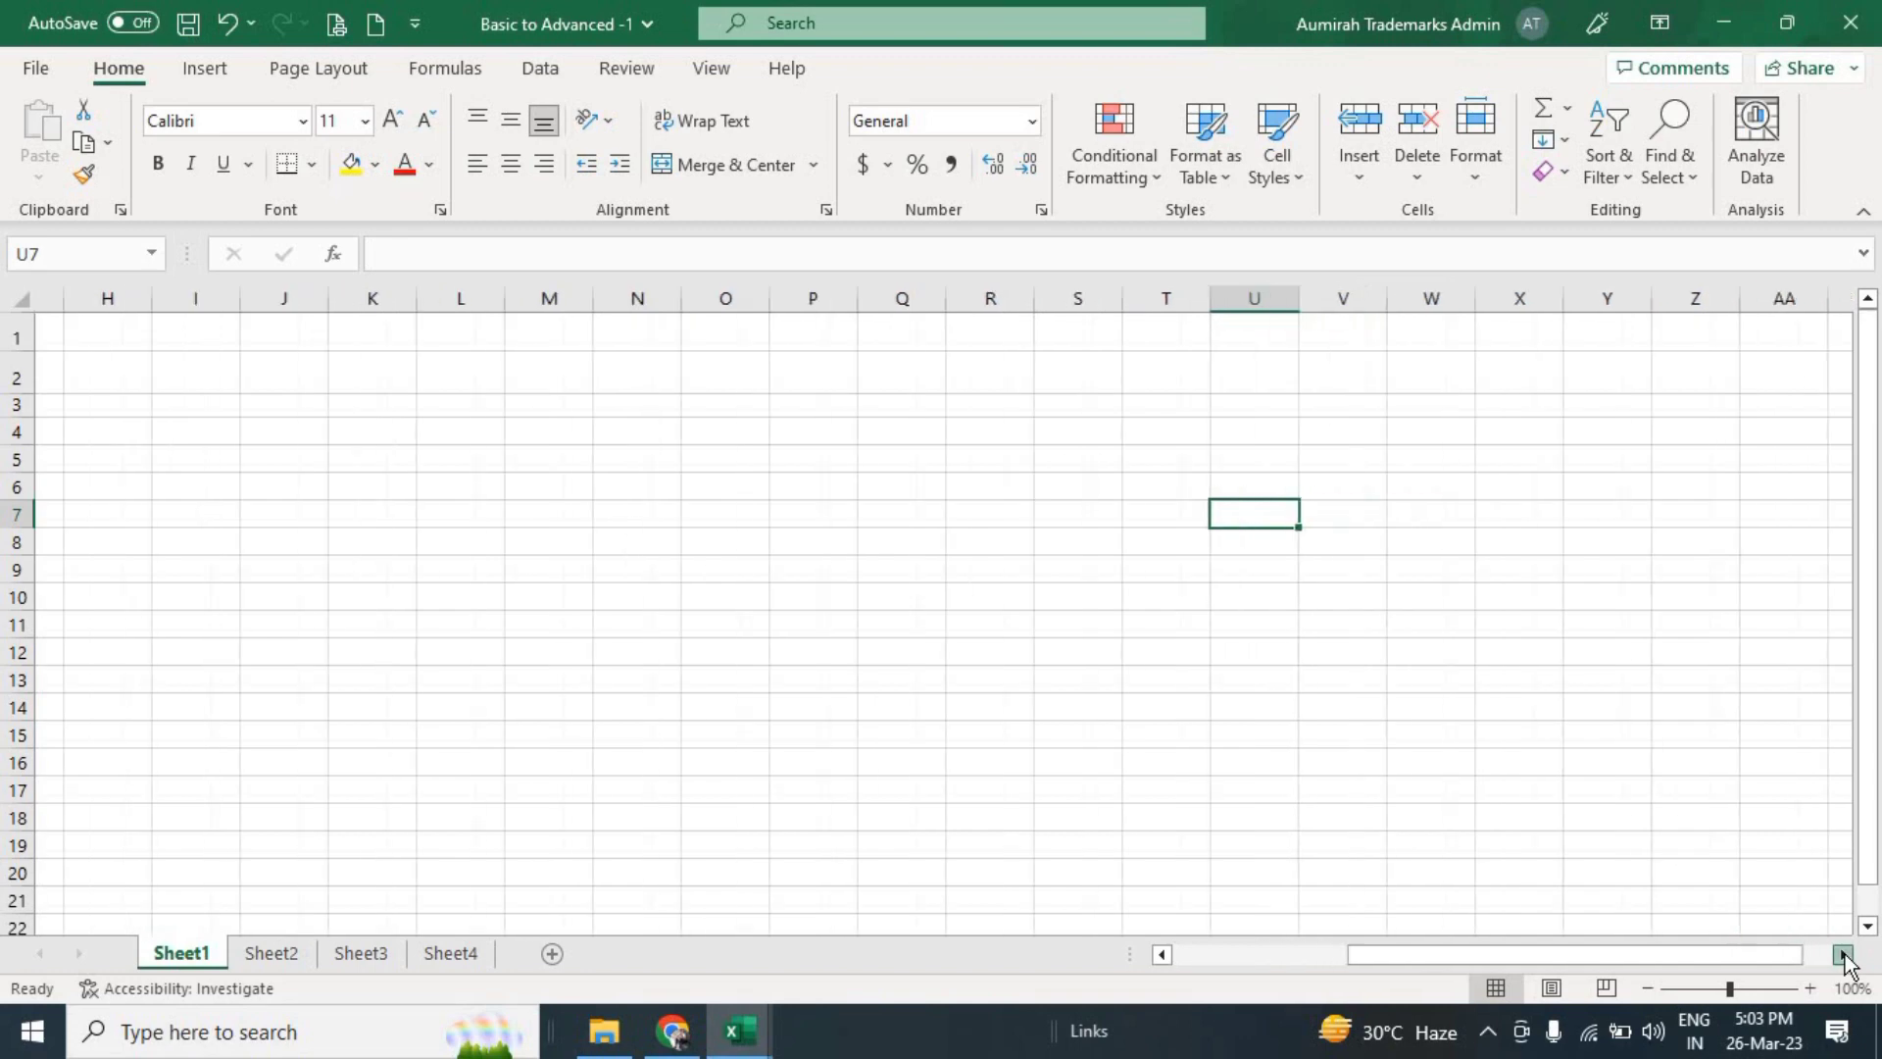
{"action": "left_click", "coordinate": [1163, 955]}
{"action": "left_click", "coordinate": [1163, 955]}
{"action": "left_click", "coordinate": [1162, 955]}
{"action": "left_click", "coordinate": [1162, 955]}
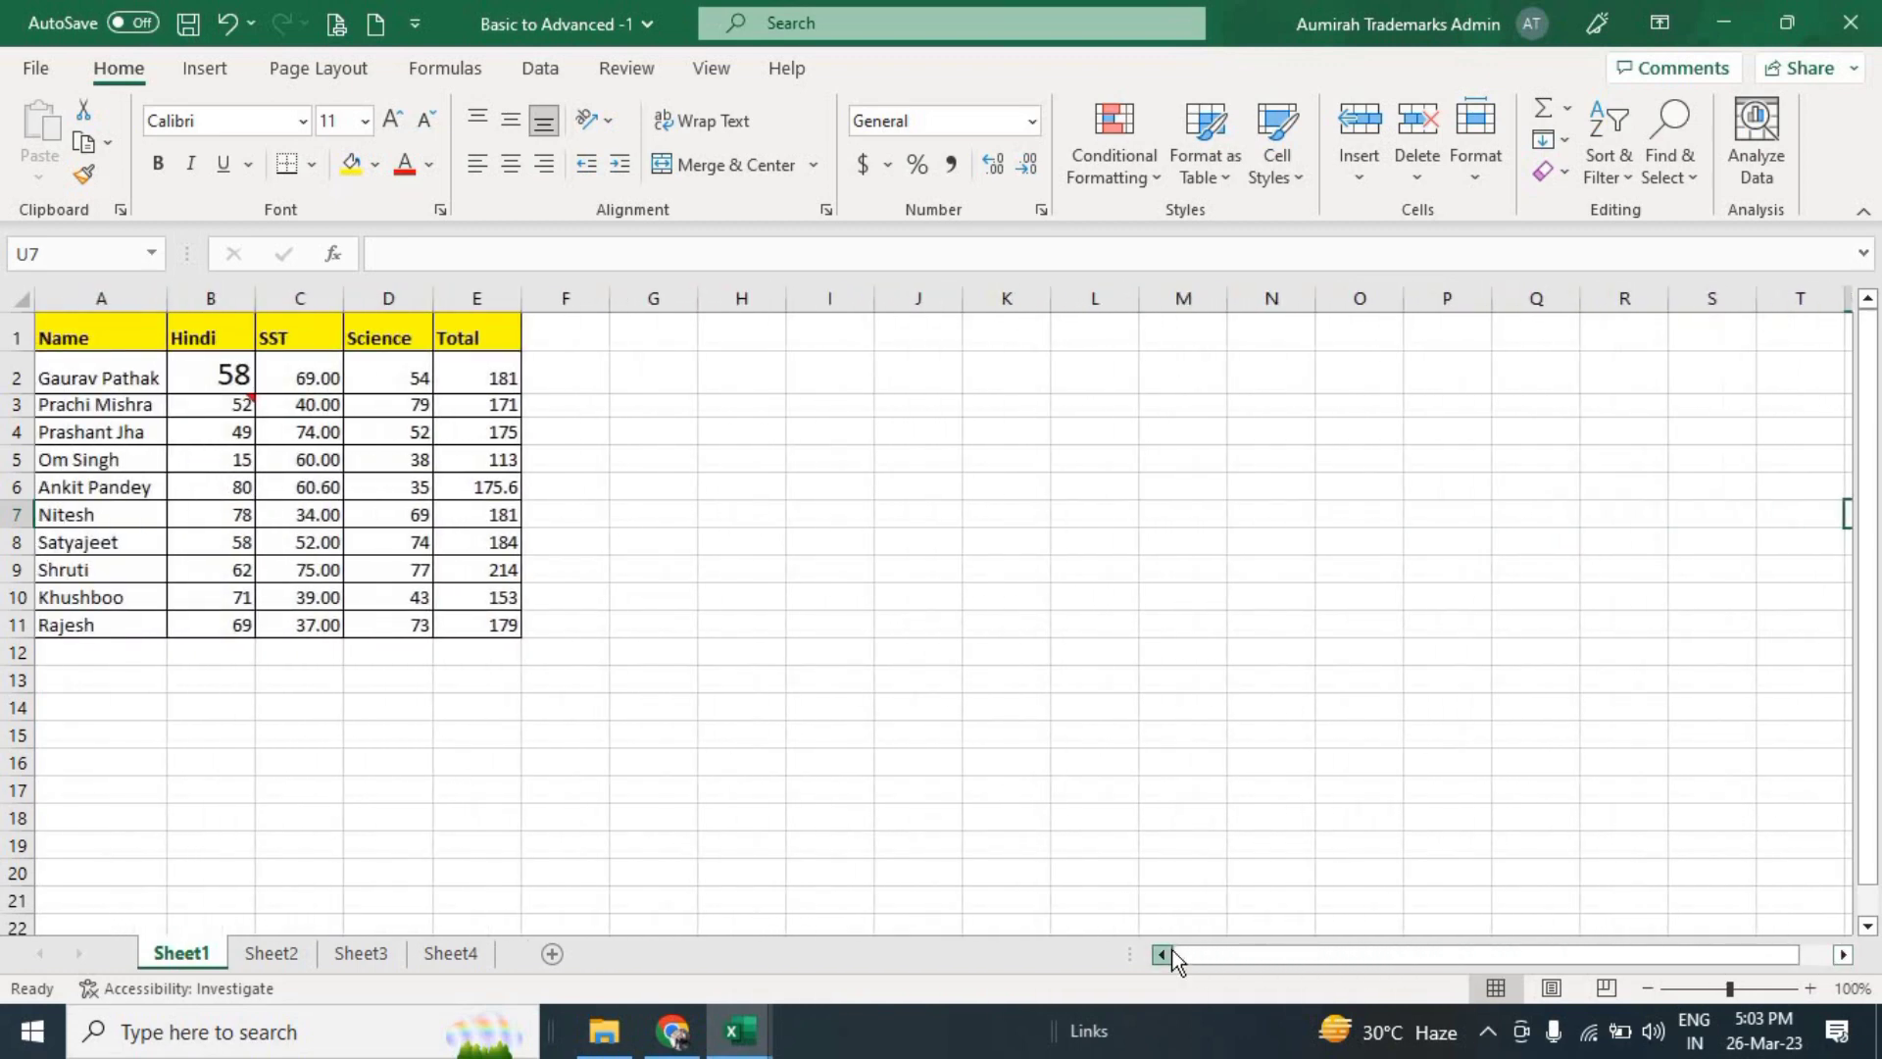
{"action": "left_click_drag", "start_coordinate": [1875, 638], "coordinate": [1875, 841]}
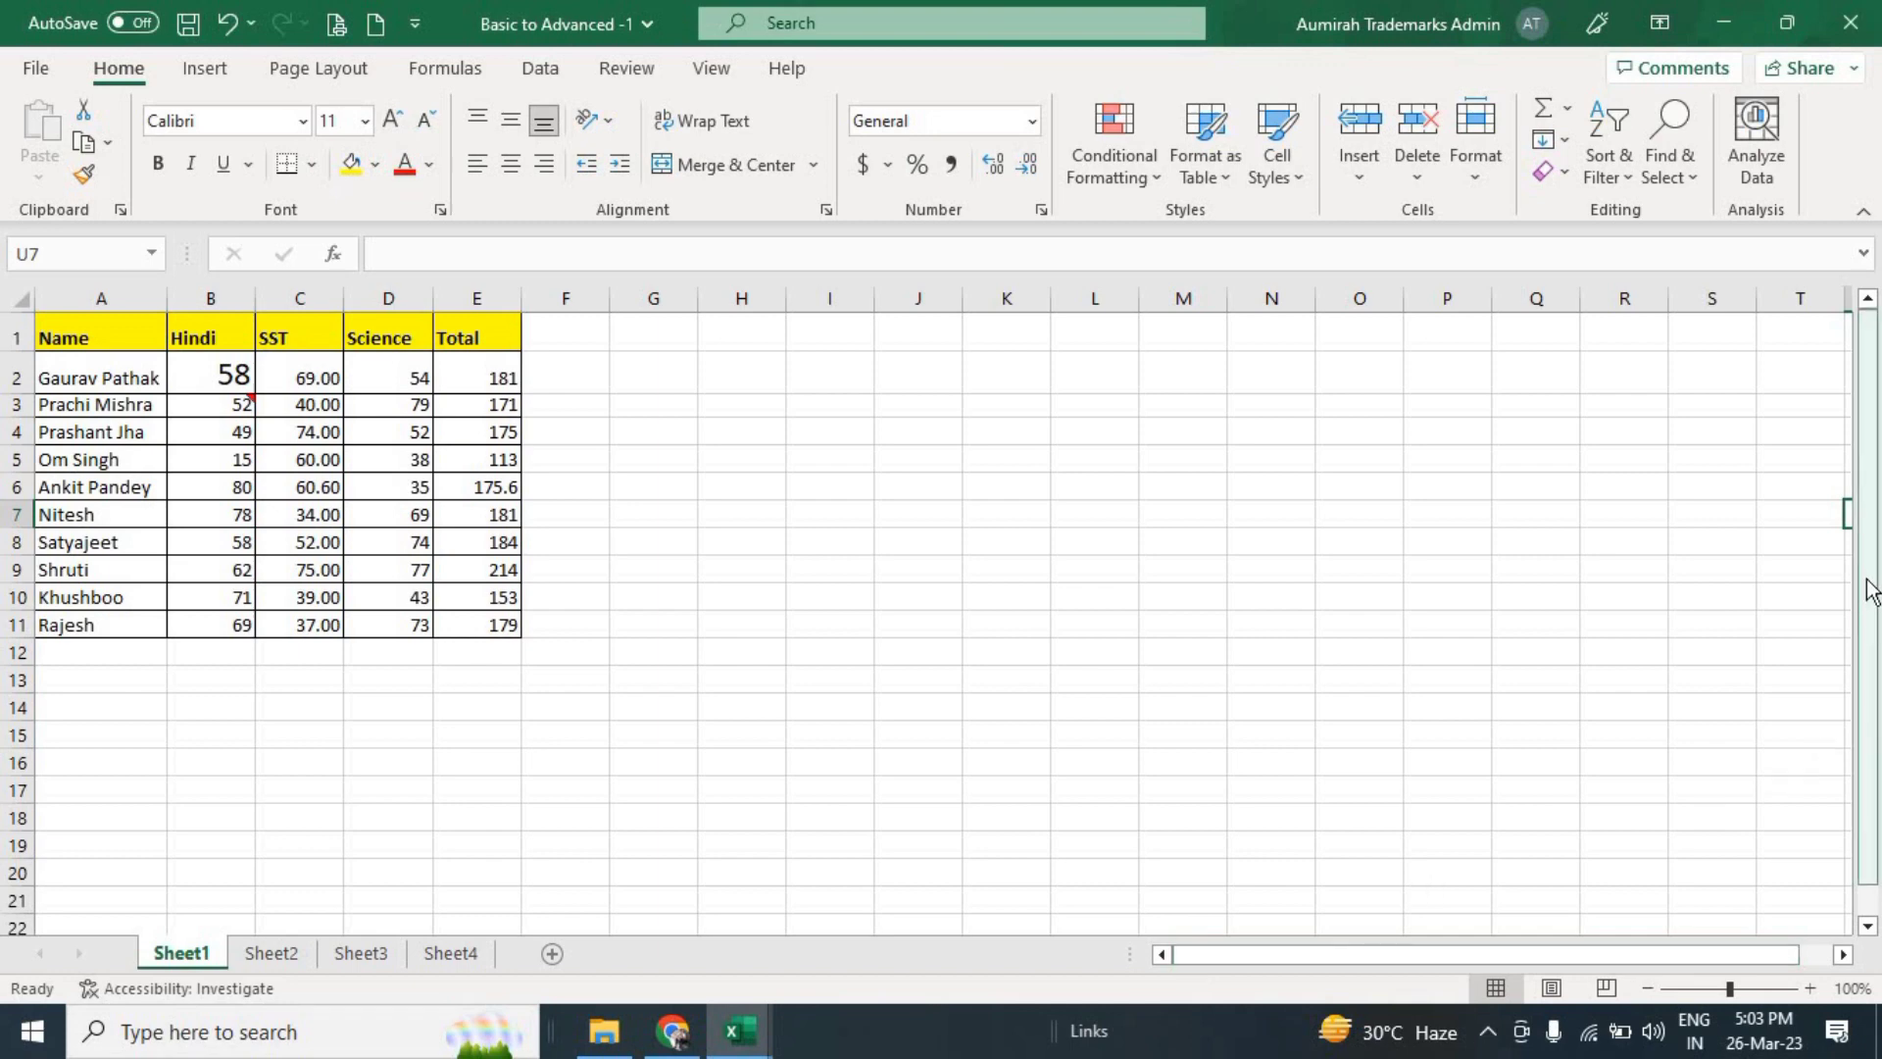
{"action": "left_click", "coordinate": [1868, 927]}
{"action": "left_click", "coordinate": [1868, 927]}
{"action": "left_click", "coordinate": [1868, 926]}
{"action": "left_click", "coordinate": [1868, 926]}
{"action": "left_click", "coordinate": [1868, 926]}
{"action": "left_click", "coordinate": [1869, 926]}
{"action": "left_click", "coordinate": [1869, 926]}
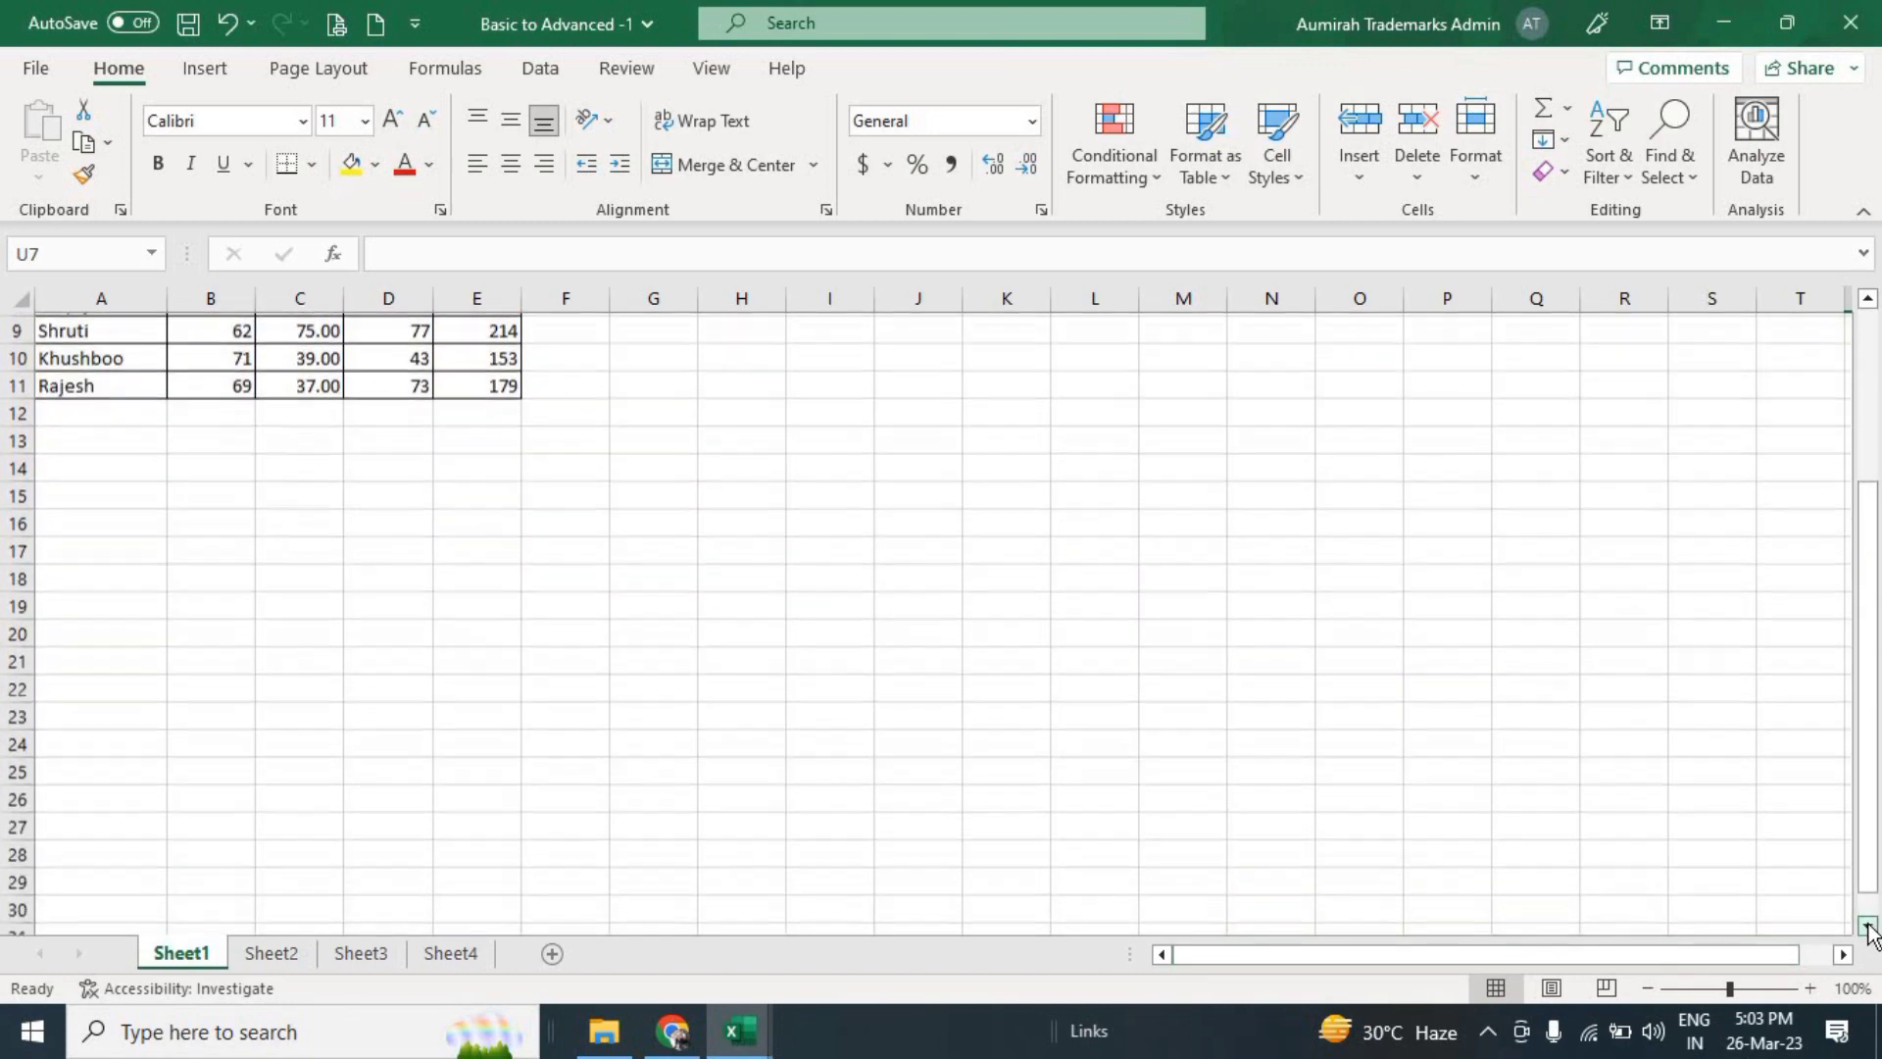
{"action": "left_click", "coordinate": [1869, 927]}
{"action": "left_click", "coordinate": [1869, 926]}
{"action": "left_click", "coordinate": [1869, 300]}
{"action": "left_click", "coordinate": [1869, 300]}
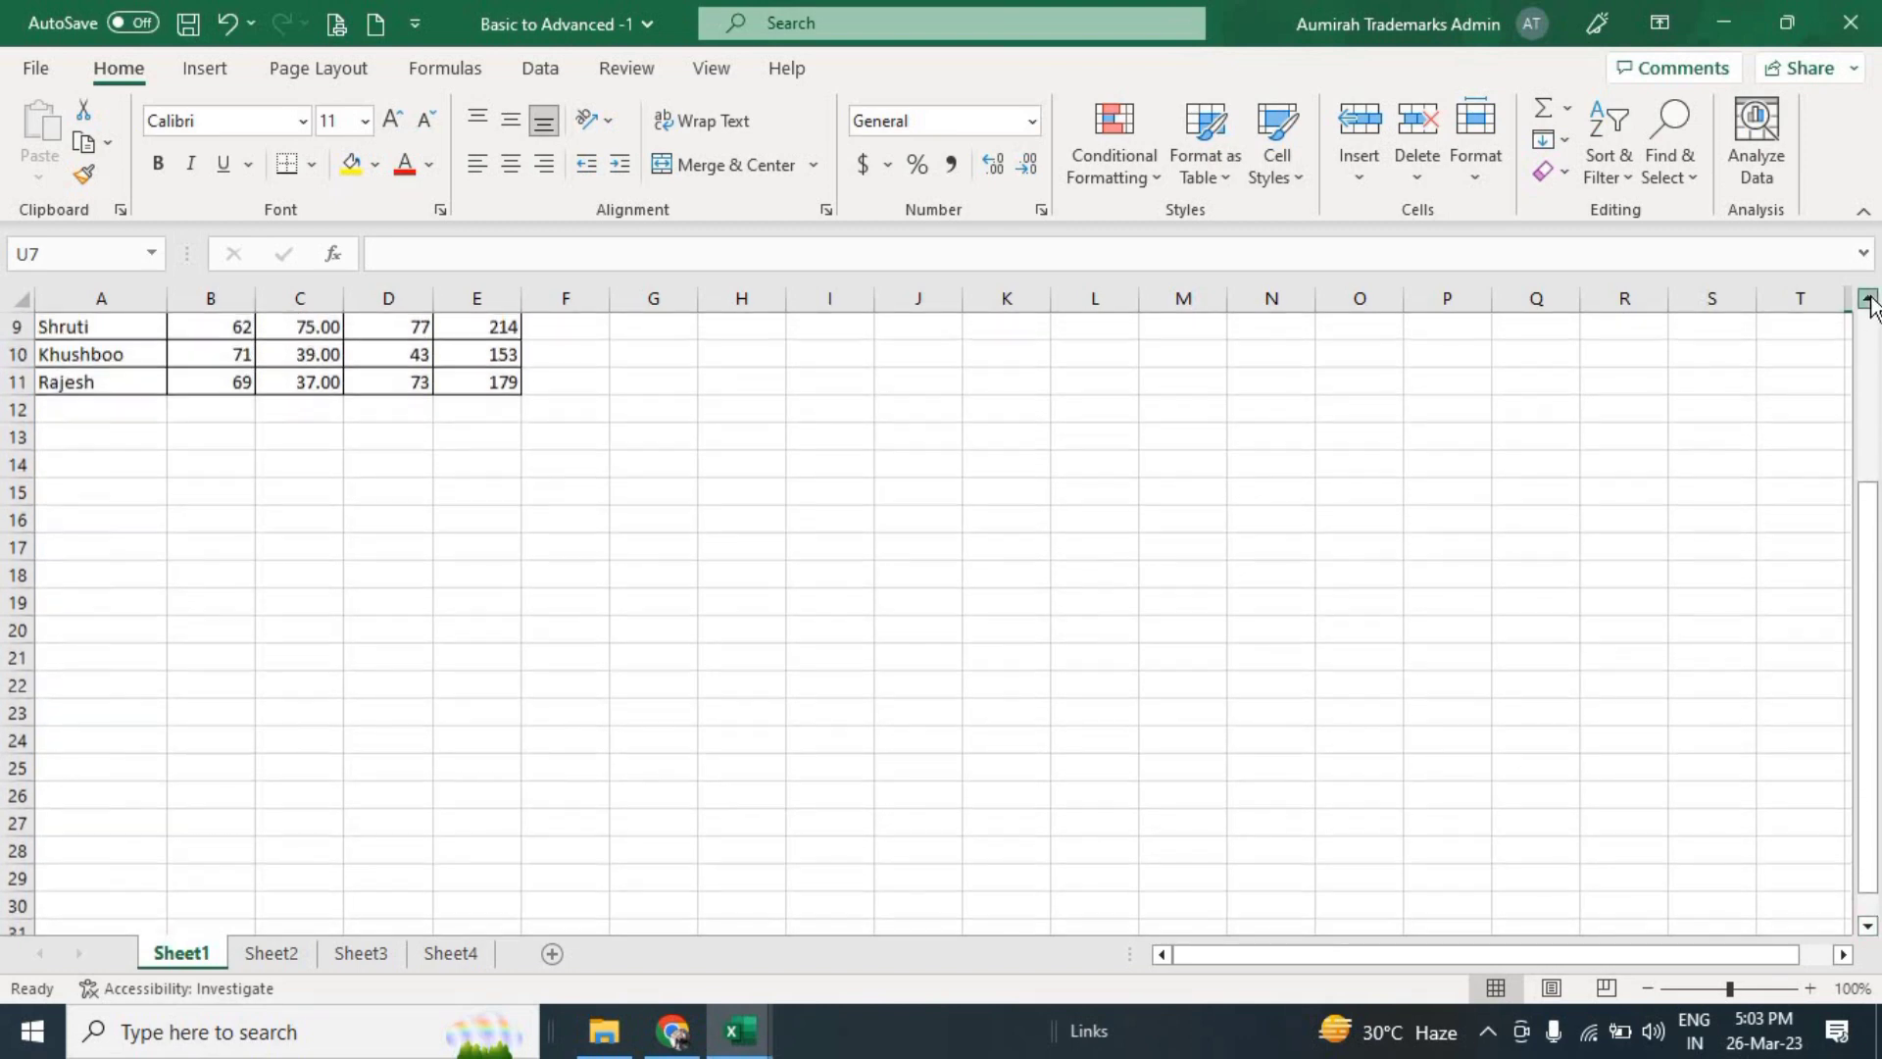
{"action": "left_click", "coordinate": [1868, 300]}
{"action": "left_click", "coordinate": [1869, 300]}
{"action": "left_click", "coordinate": [1868, 300]}
{"action": "left_click", "coordinate": [1868, 300]}
{"action": "left_click", "coordinate": [1868, 300]}
{"action": "left_click_drag", "start_coordinate": [1872, 446], "coordinate": [1821, 335]}
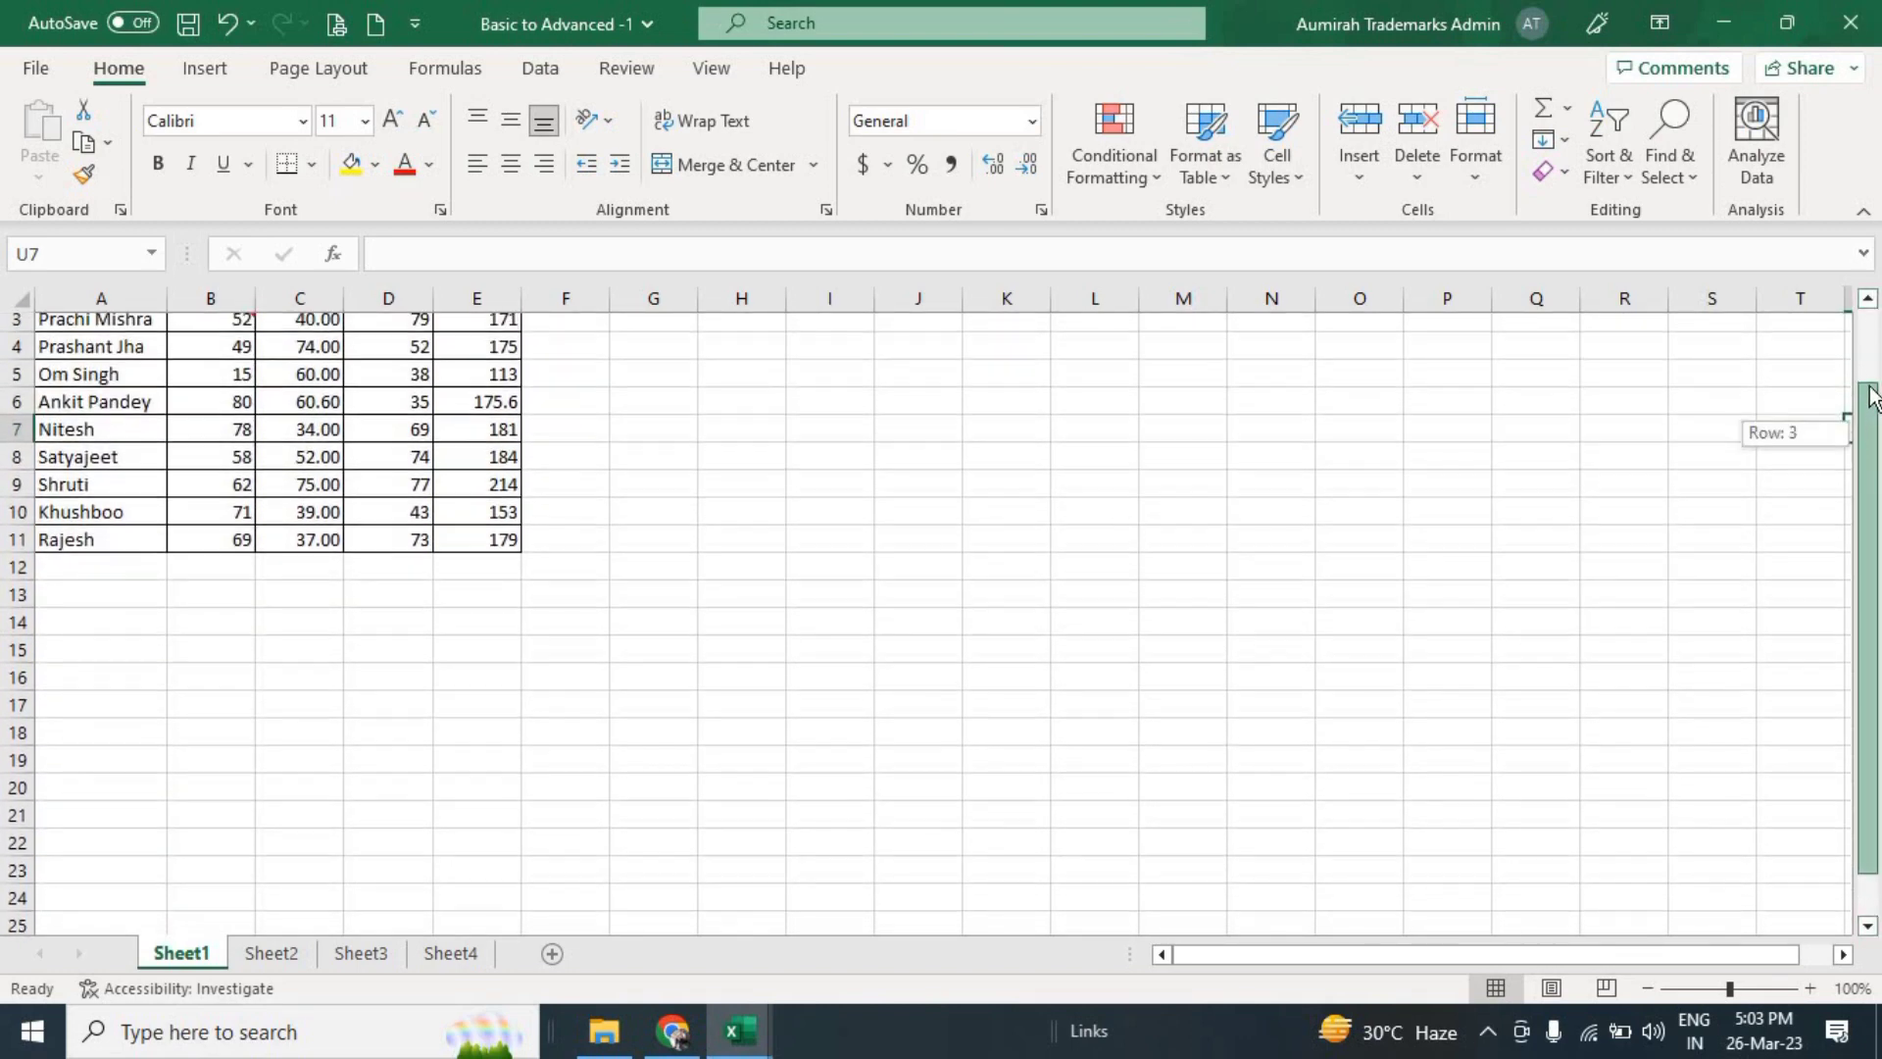
{"action": "left_click", "coordinate": [1324, 405]}
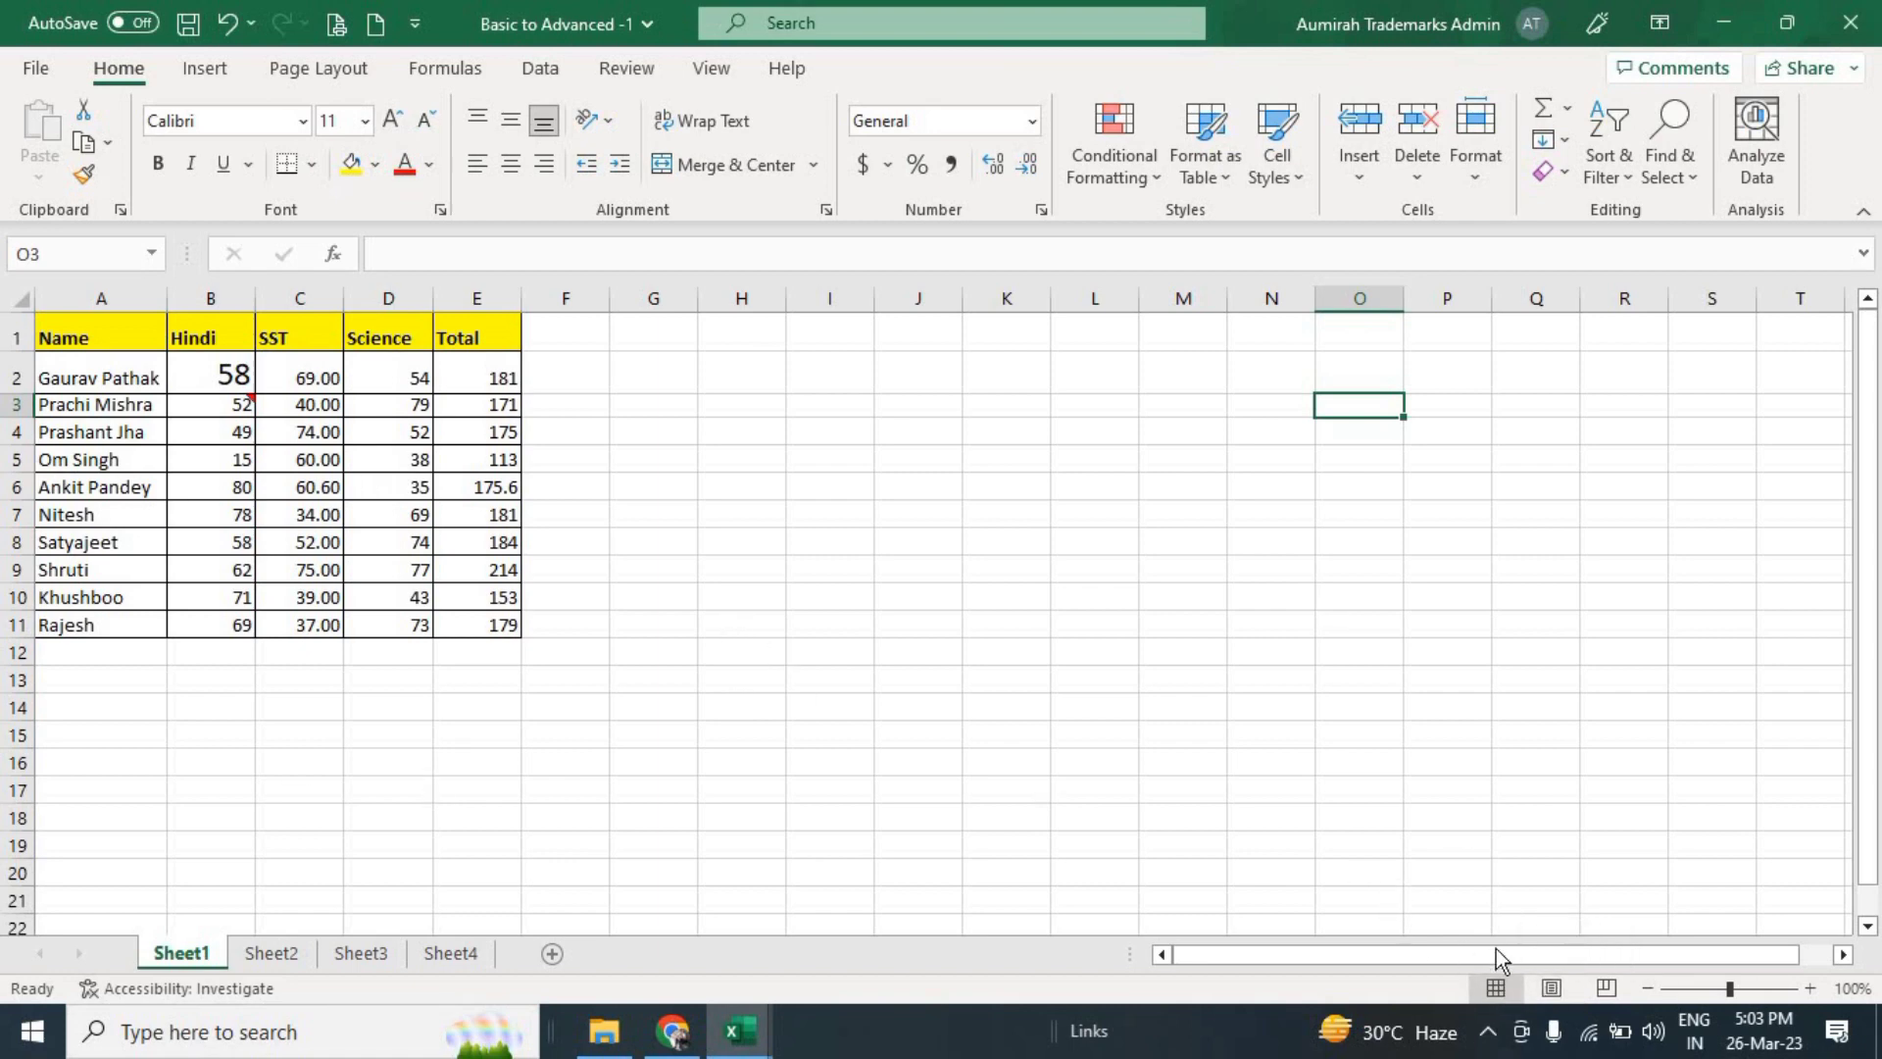
{"action": "left_click", "coordinate": [1551, 985]}
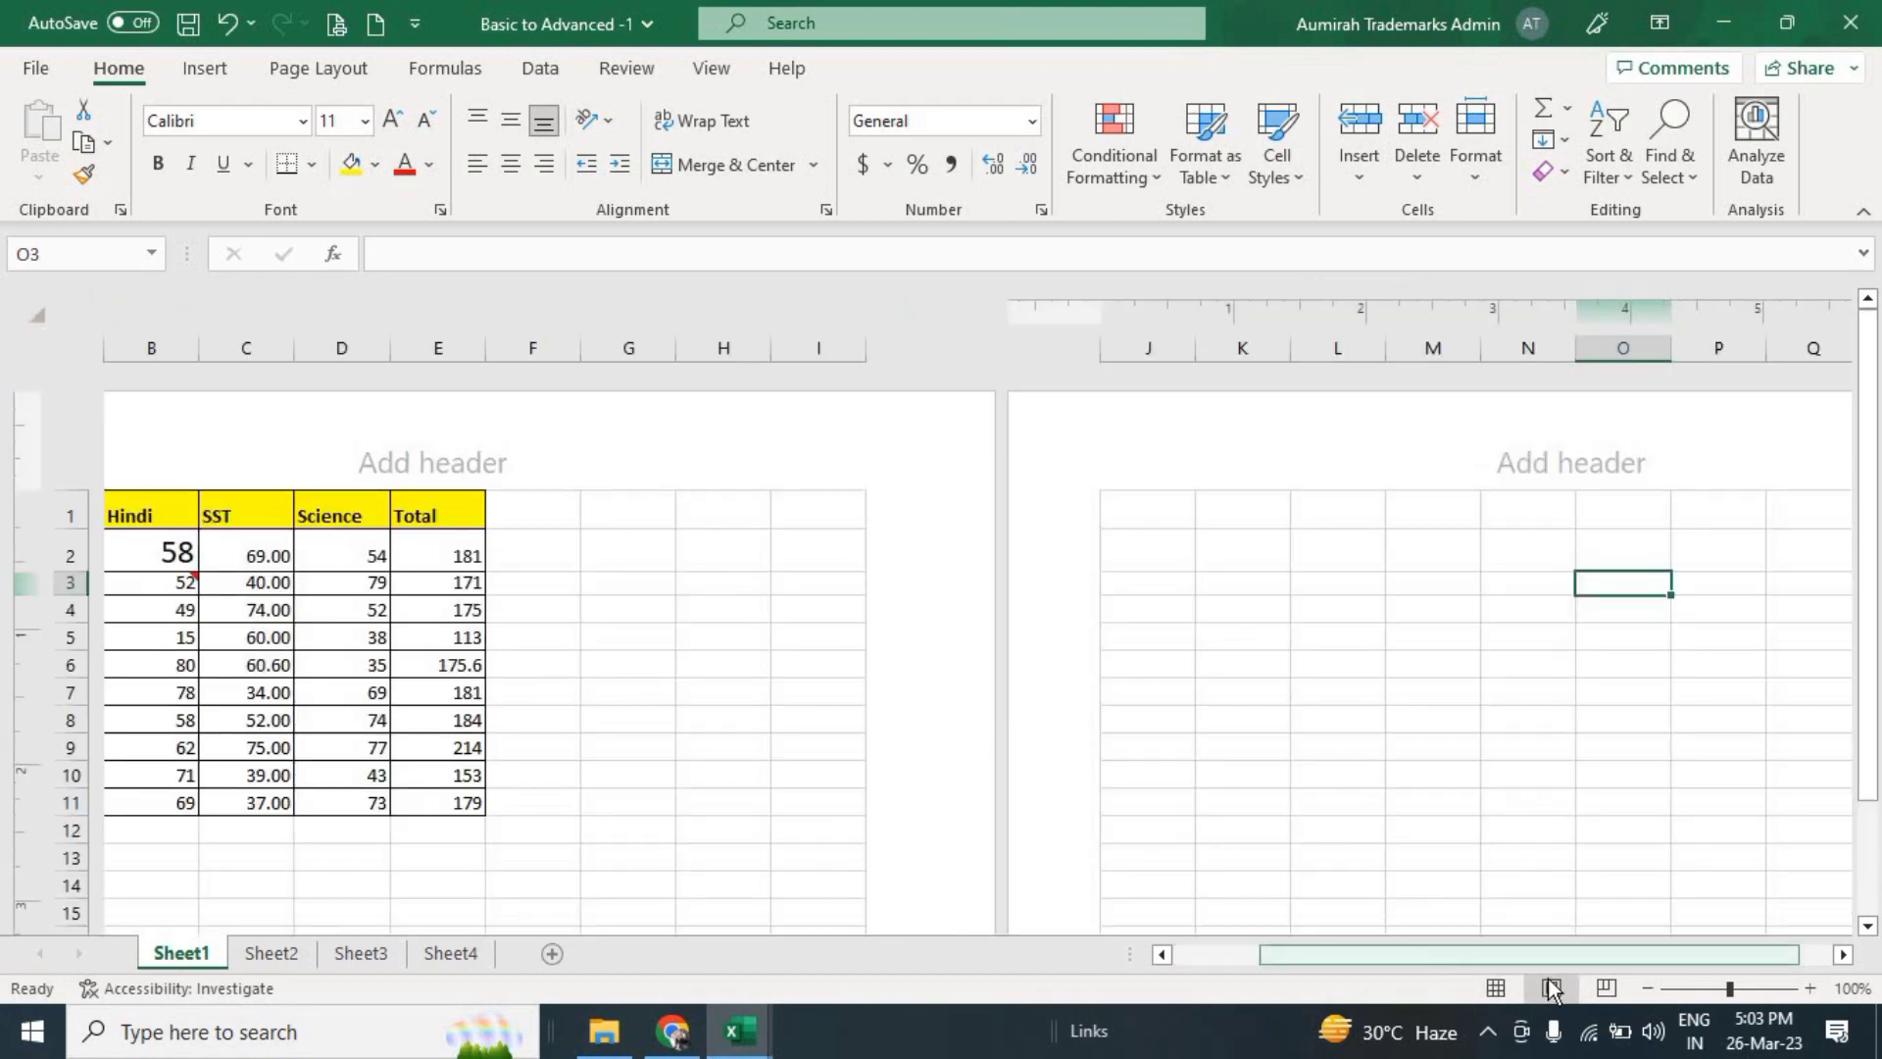
{"action": "left_click", "coordinate": [1607, 989]}
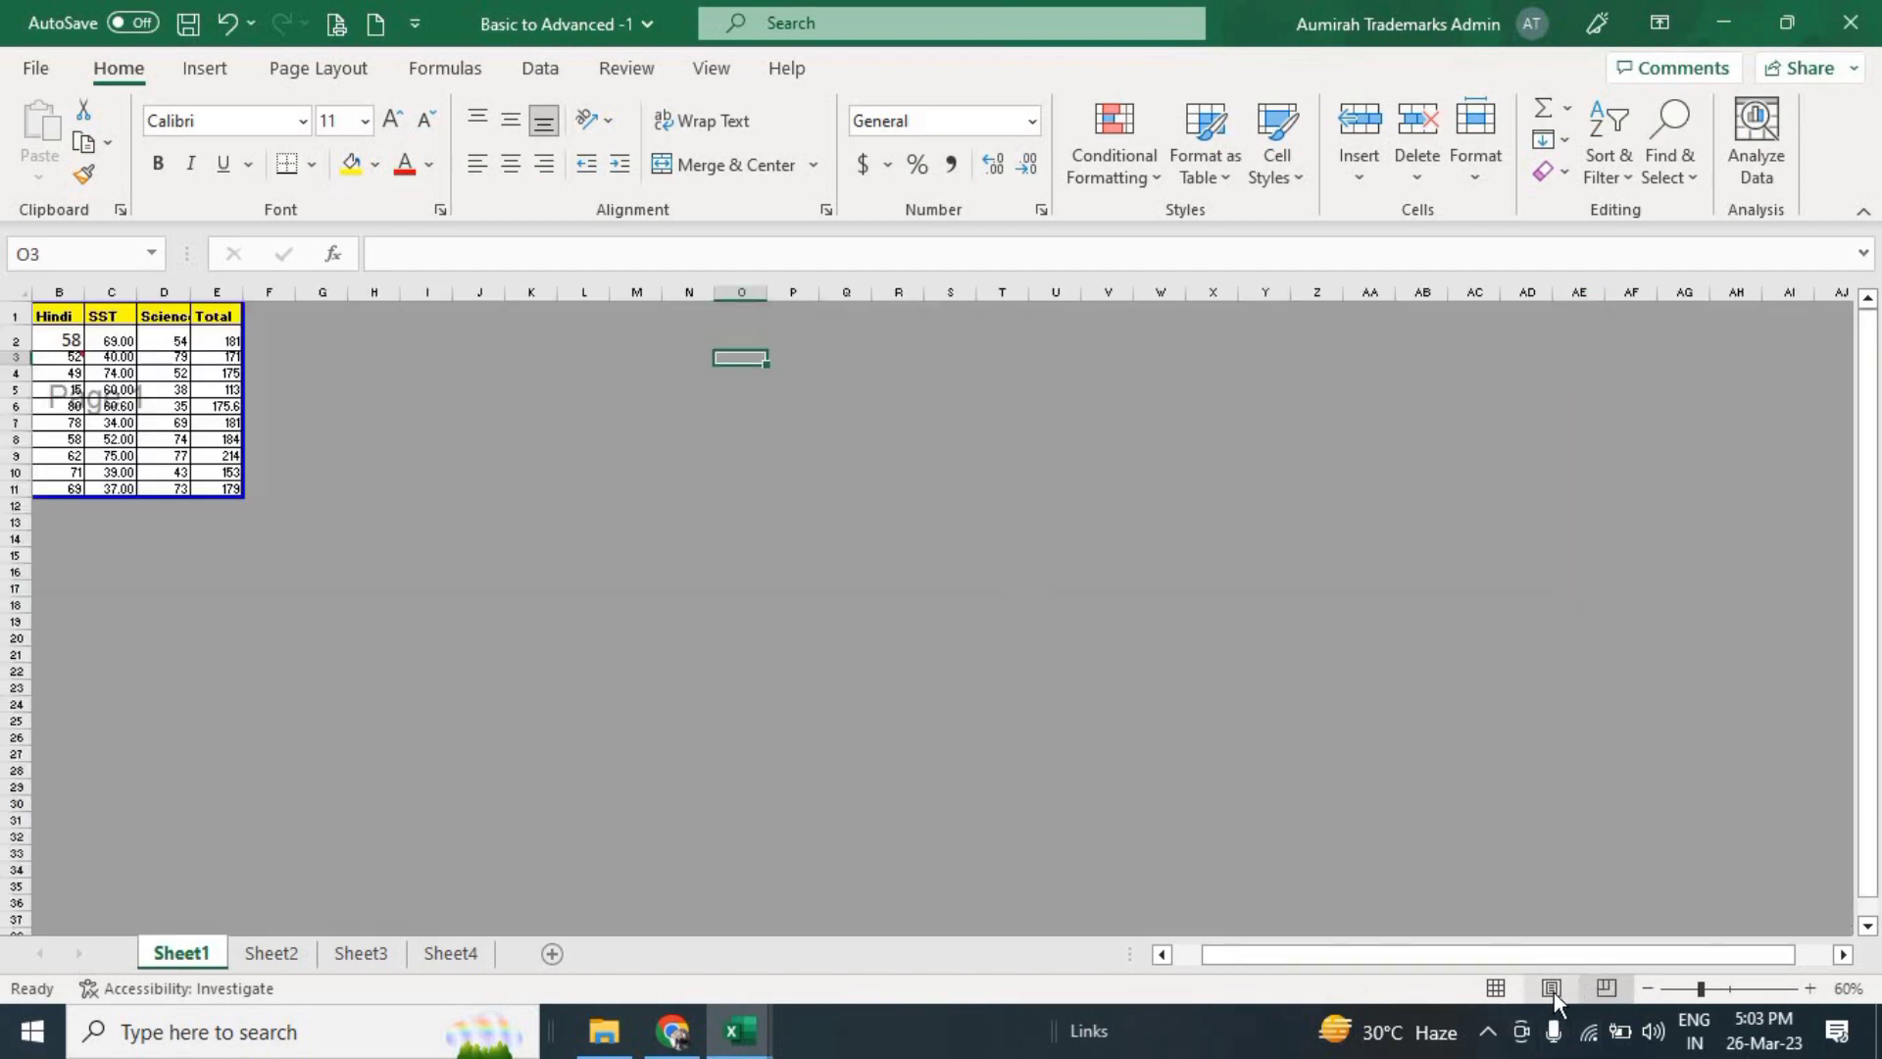
{"action": "left_click", "coordinate": [1496, 988]}
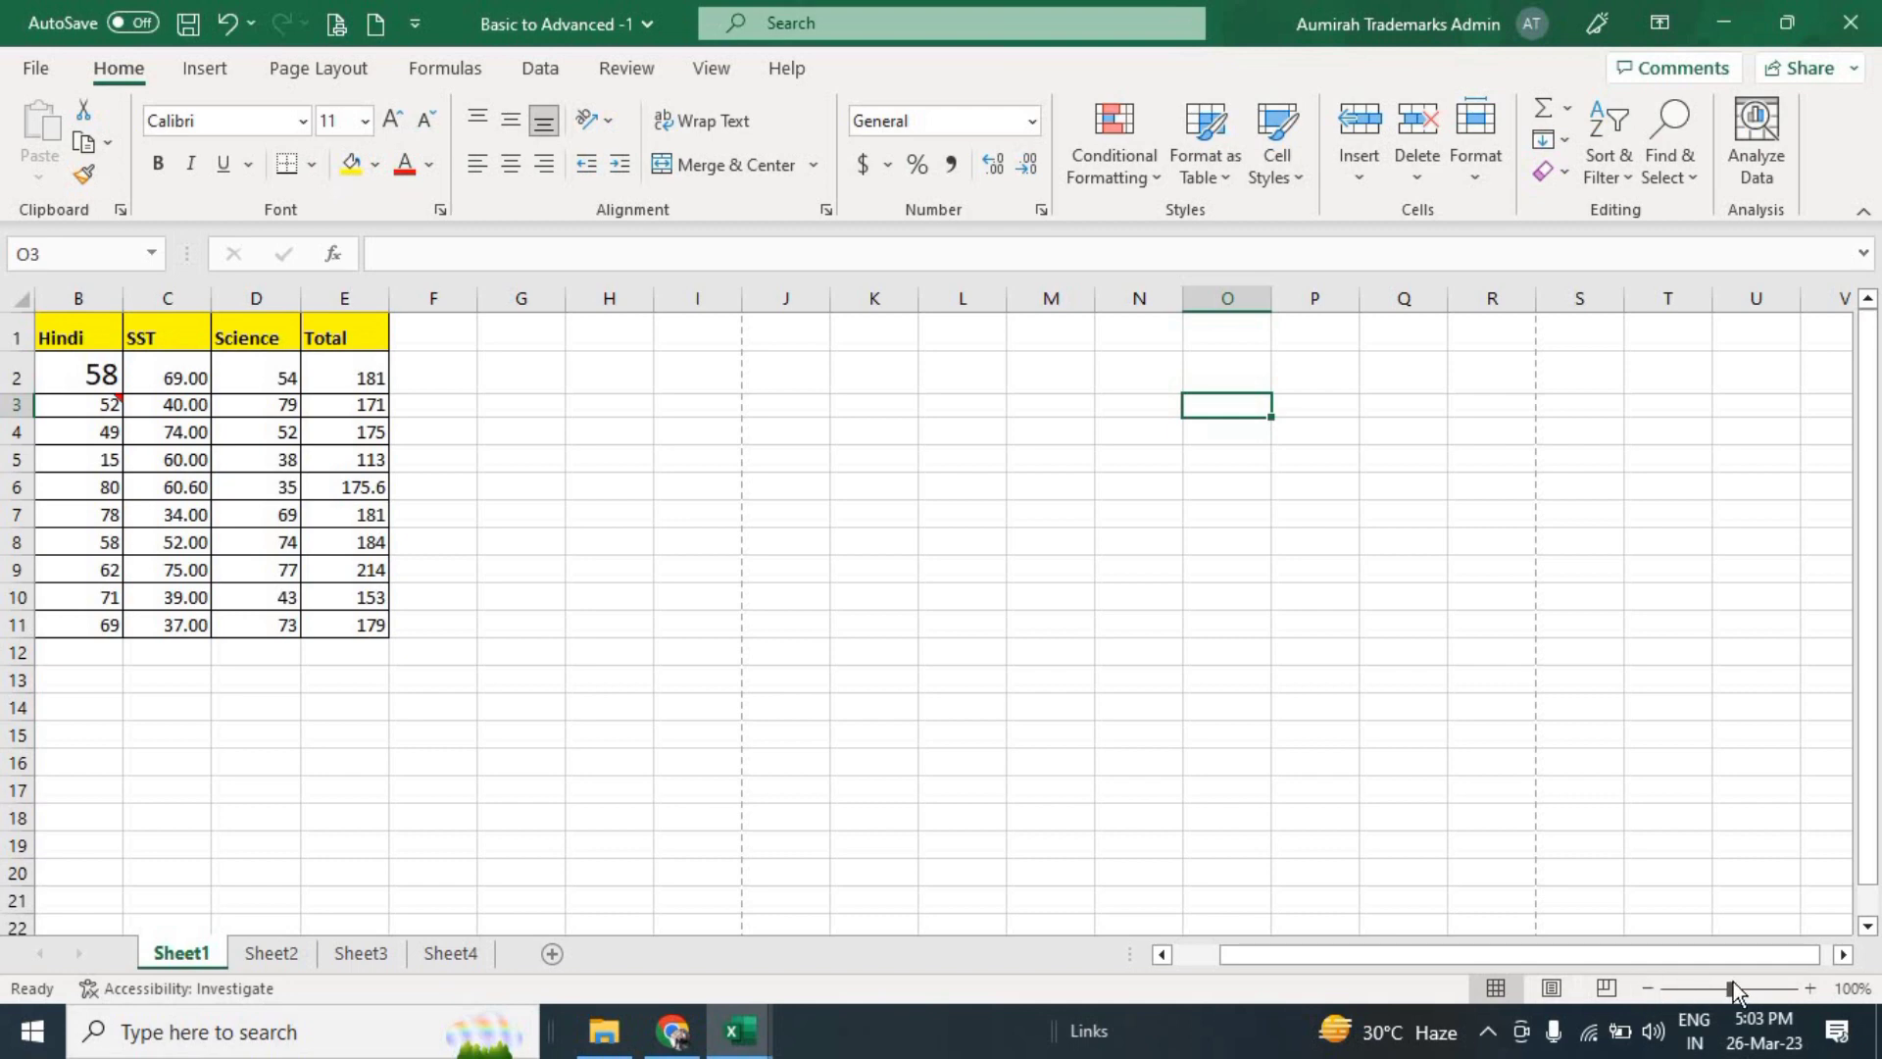
{"action": "left_click", "coordinate": [610, 487]}
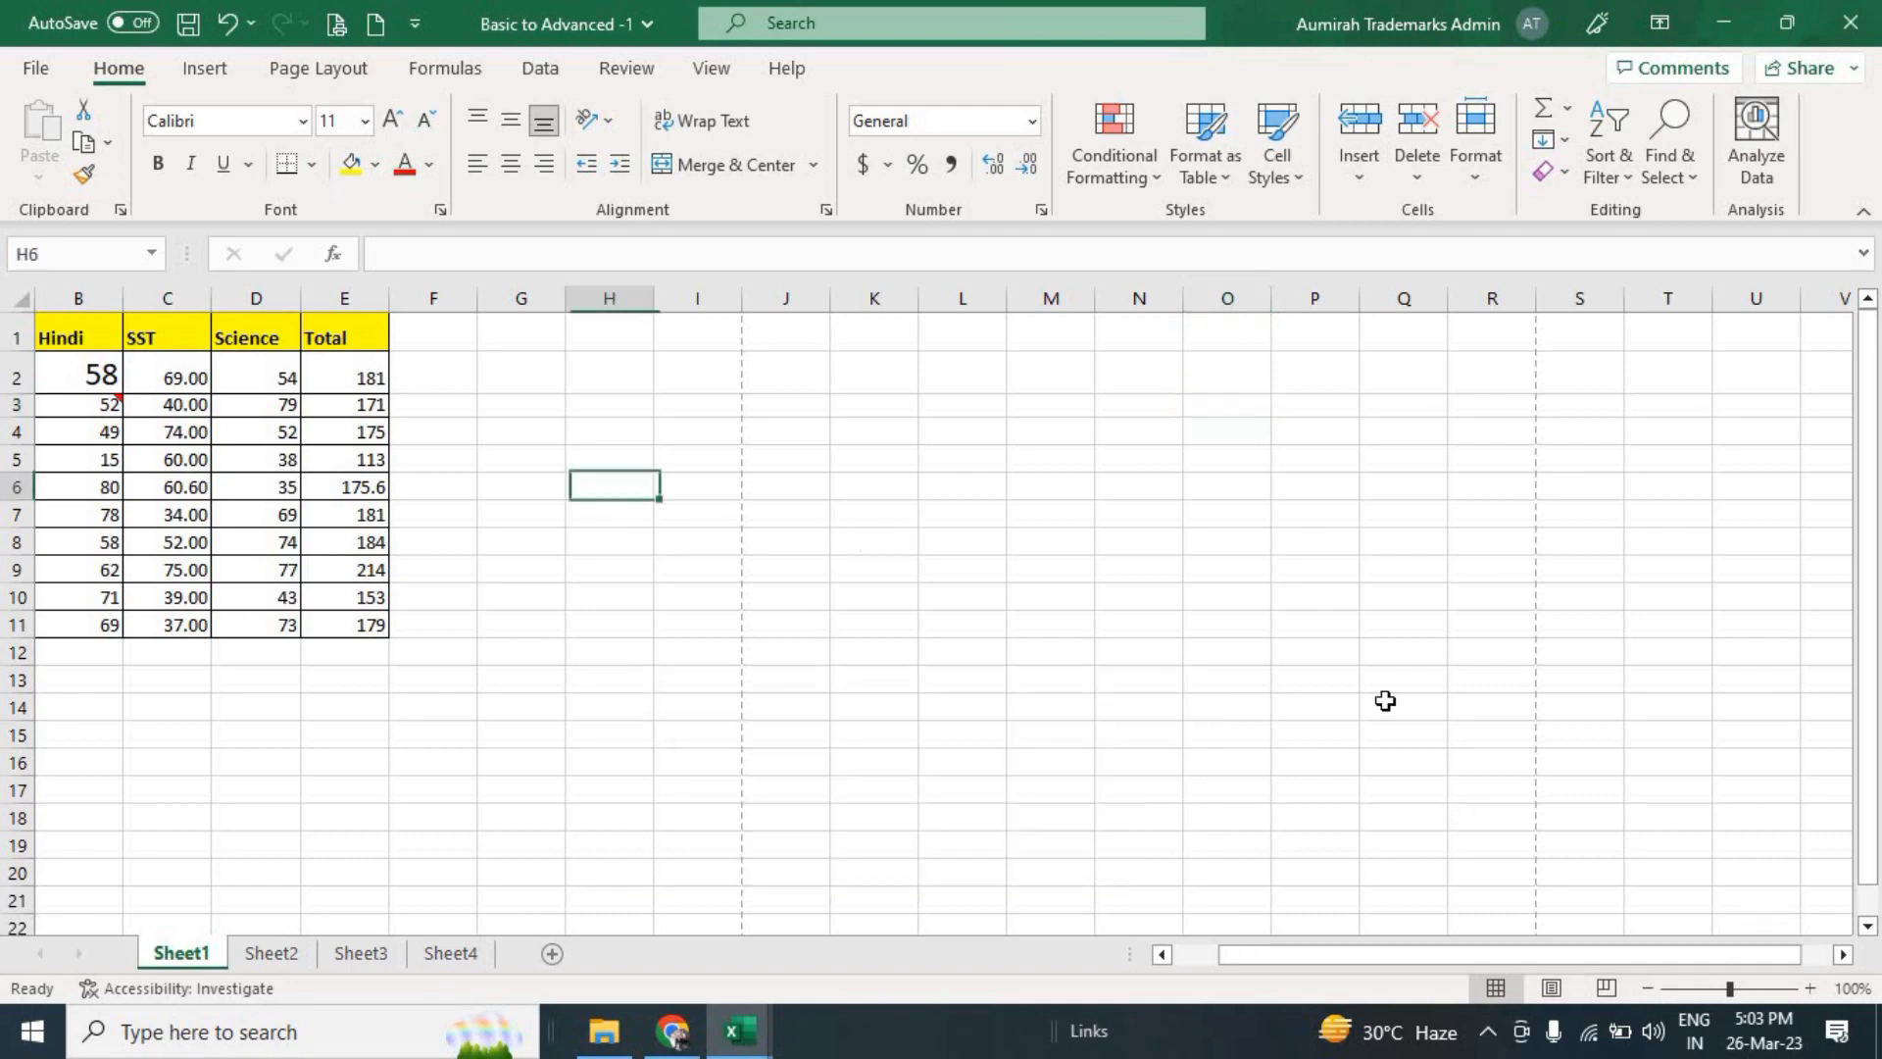
{"action": "left_click", "coordinate": [1809, 988]}
{"action": "left_click", "coordinate": [1809, 988]}
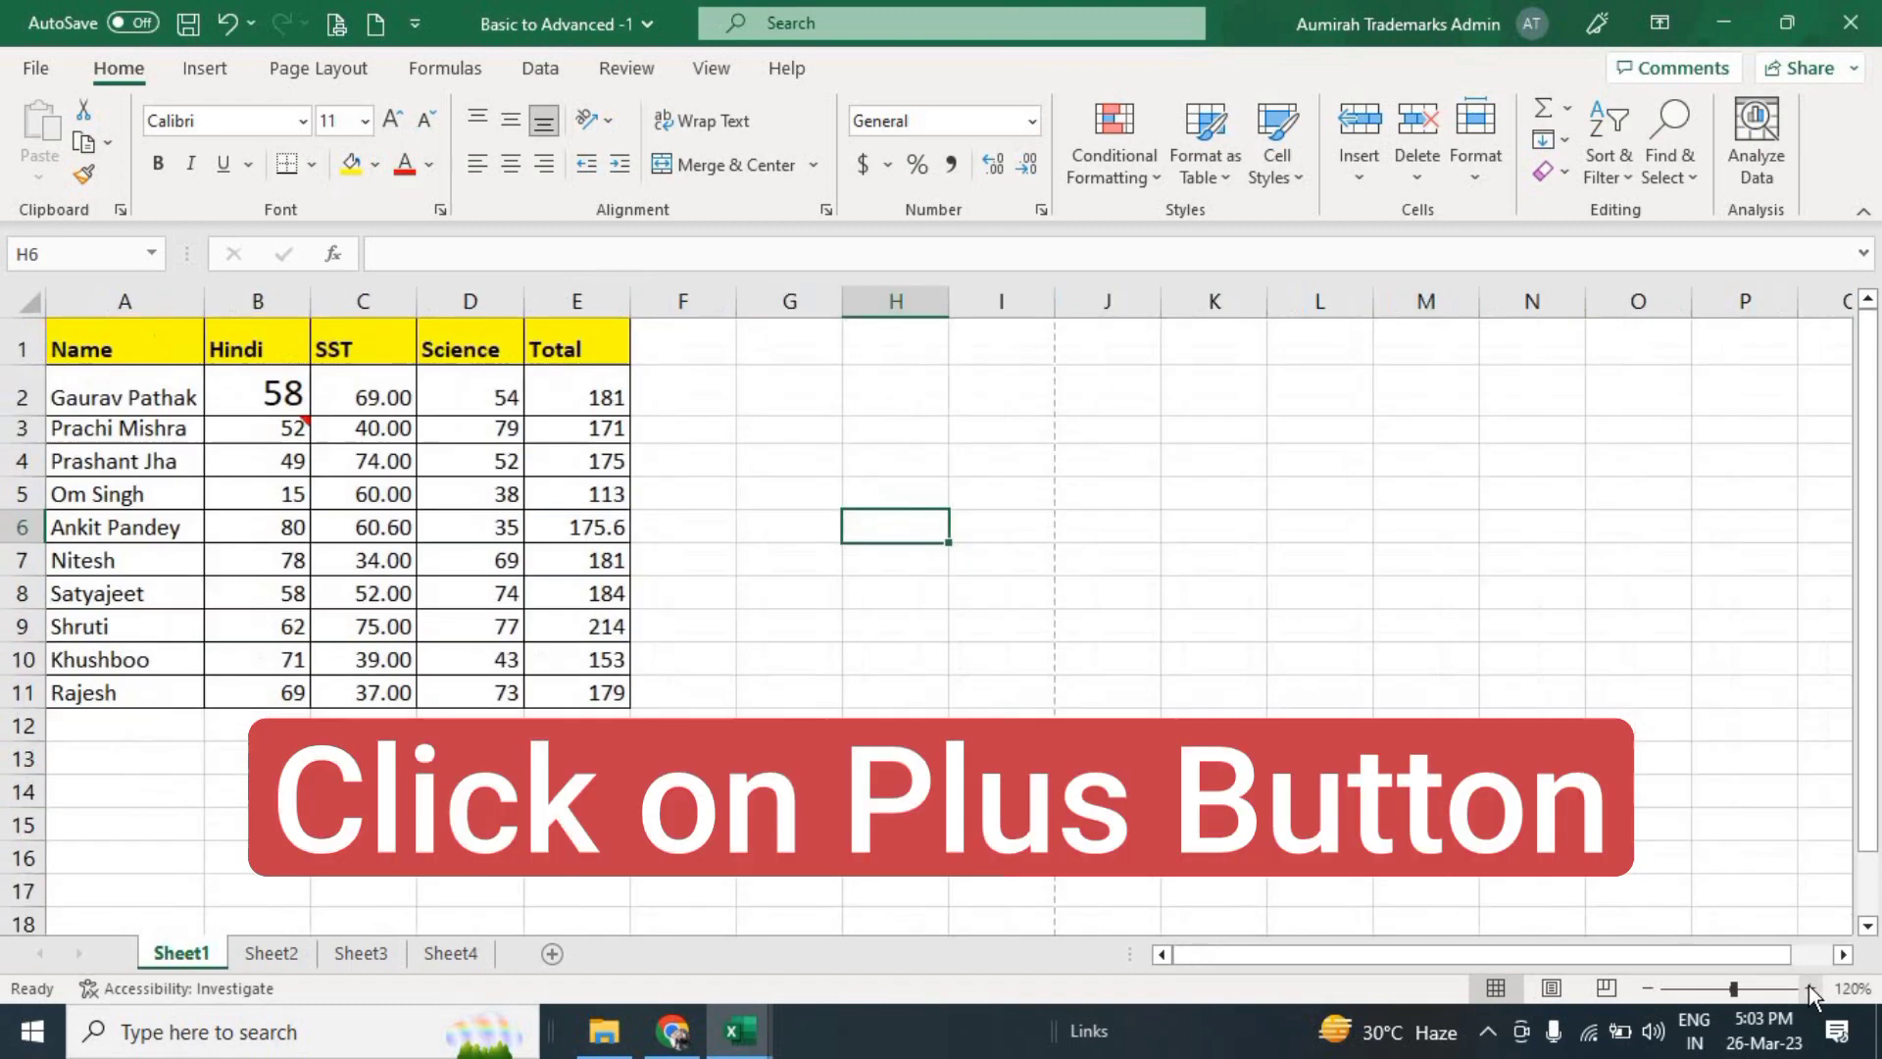
{"action": "left_click", "coordinate": [1809, 988]}
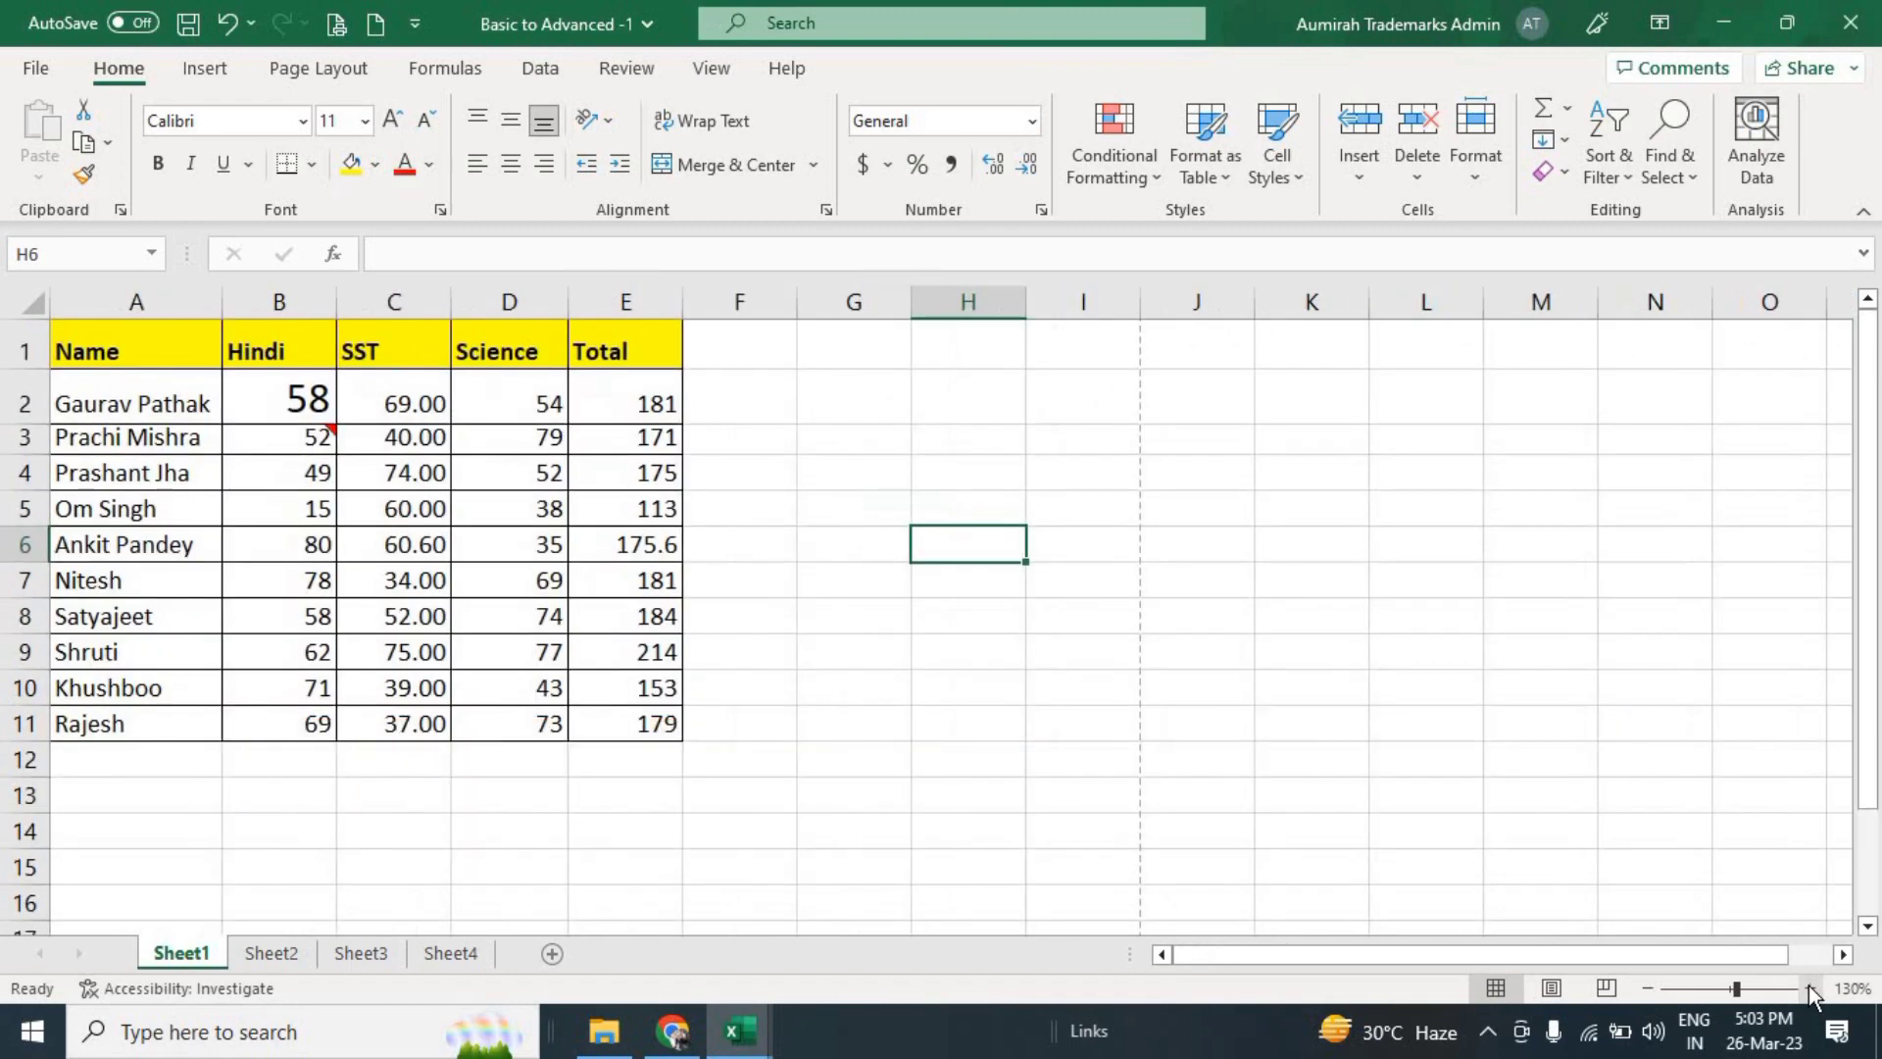
{"action": "left_click", "coordinate": [1648, 988]}
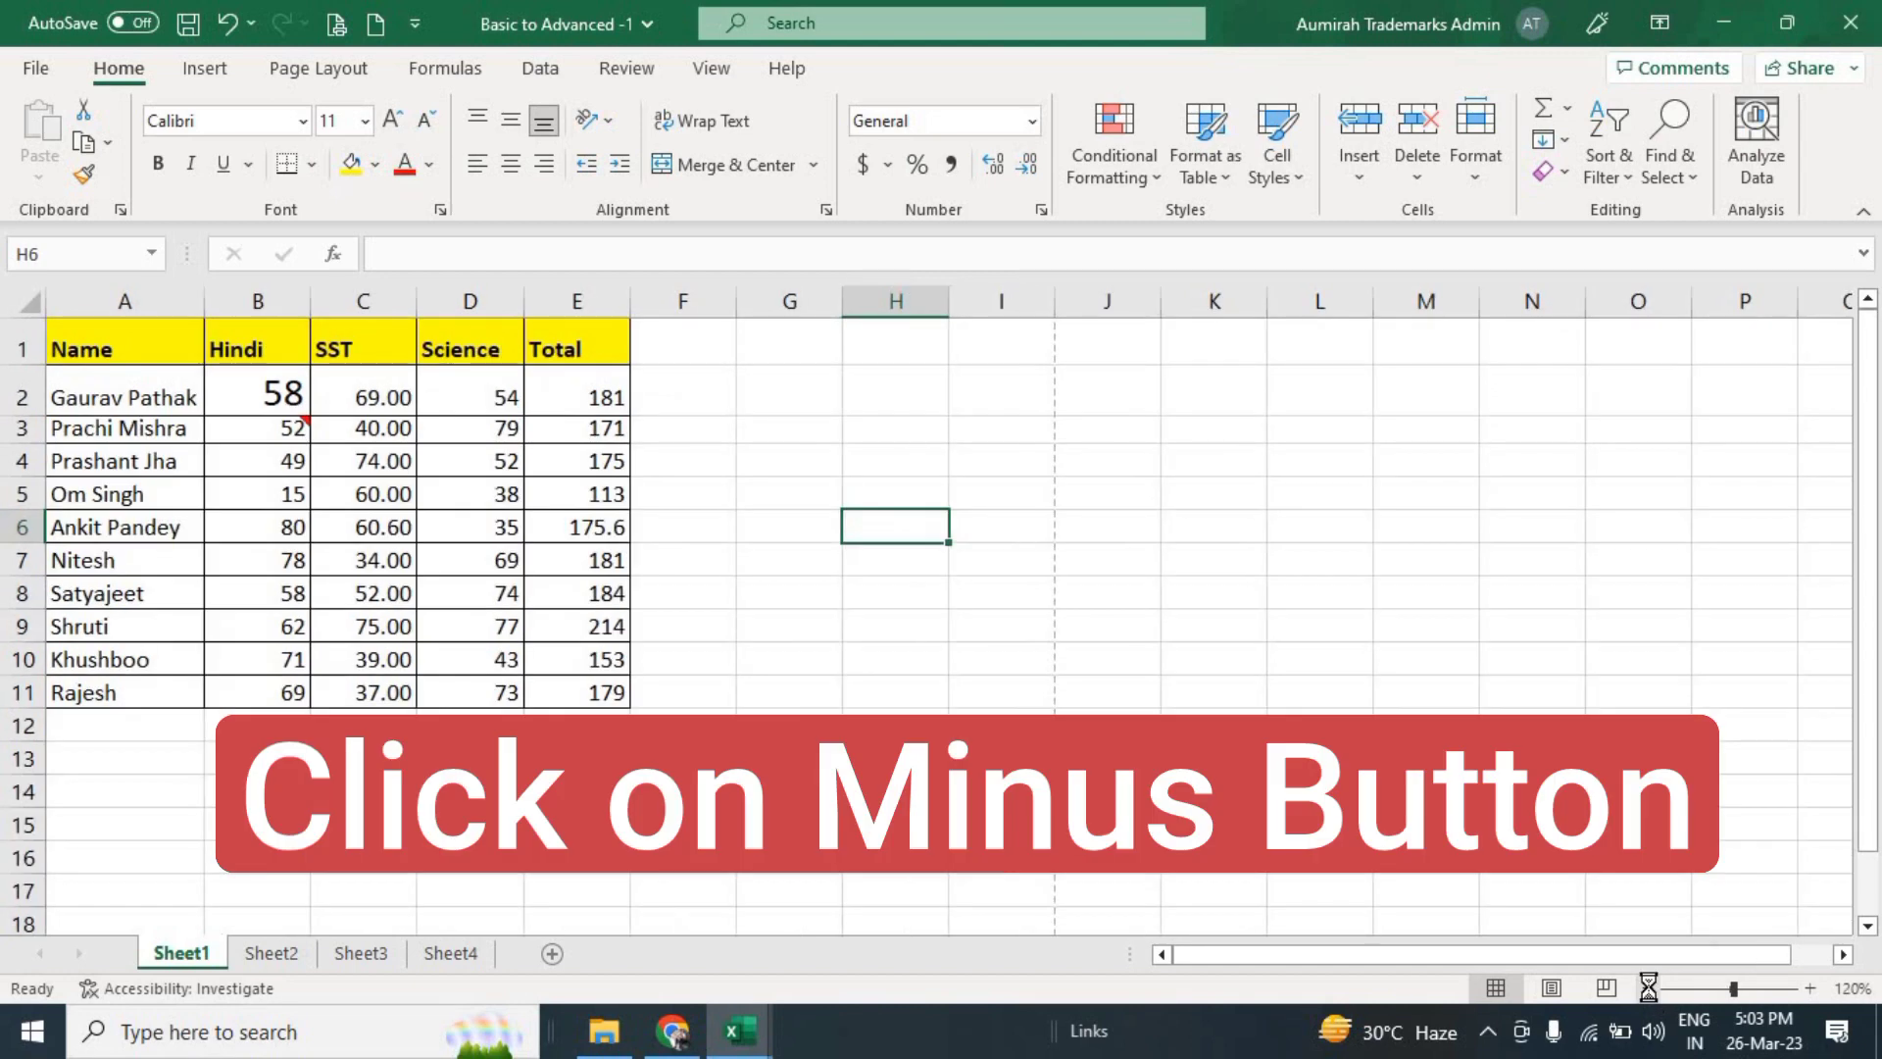
{"action": "left_click", "coordinate": [1649, 988]}
{"action": "left_click", "coordinate": [1649, 988]}
{"action": "left_click", "coordinate": [1649, 989]}
{"action": "left_click", "coordinate": [1649, 988]}
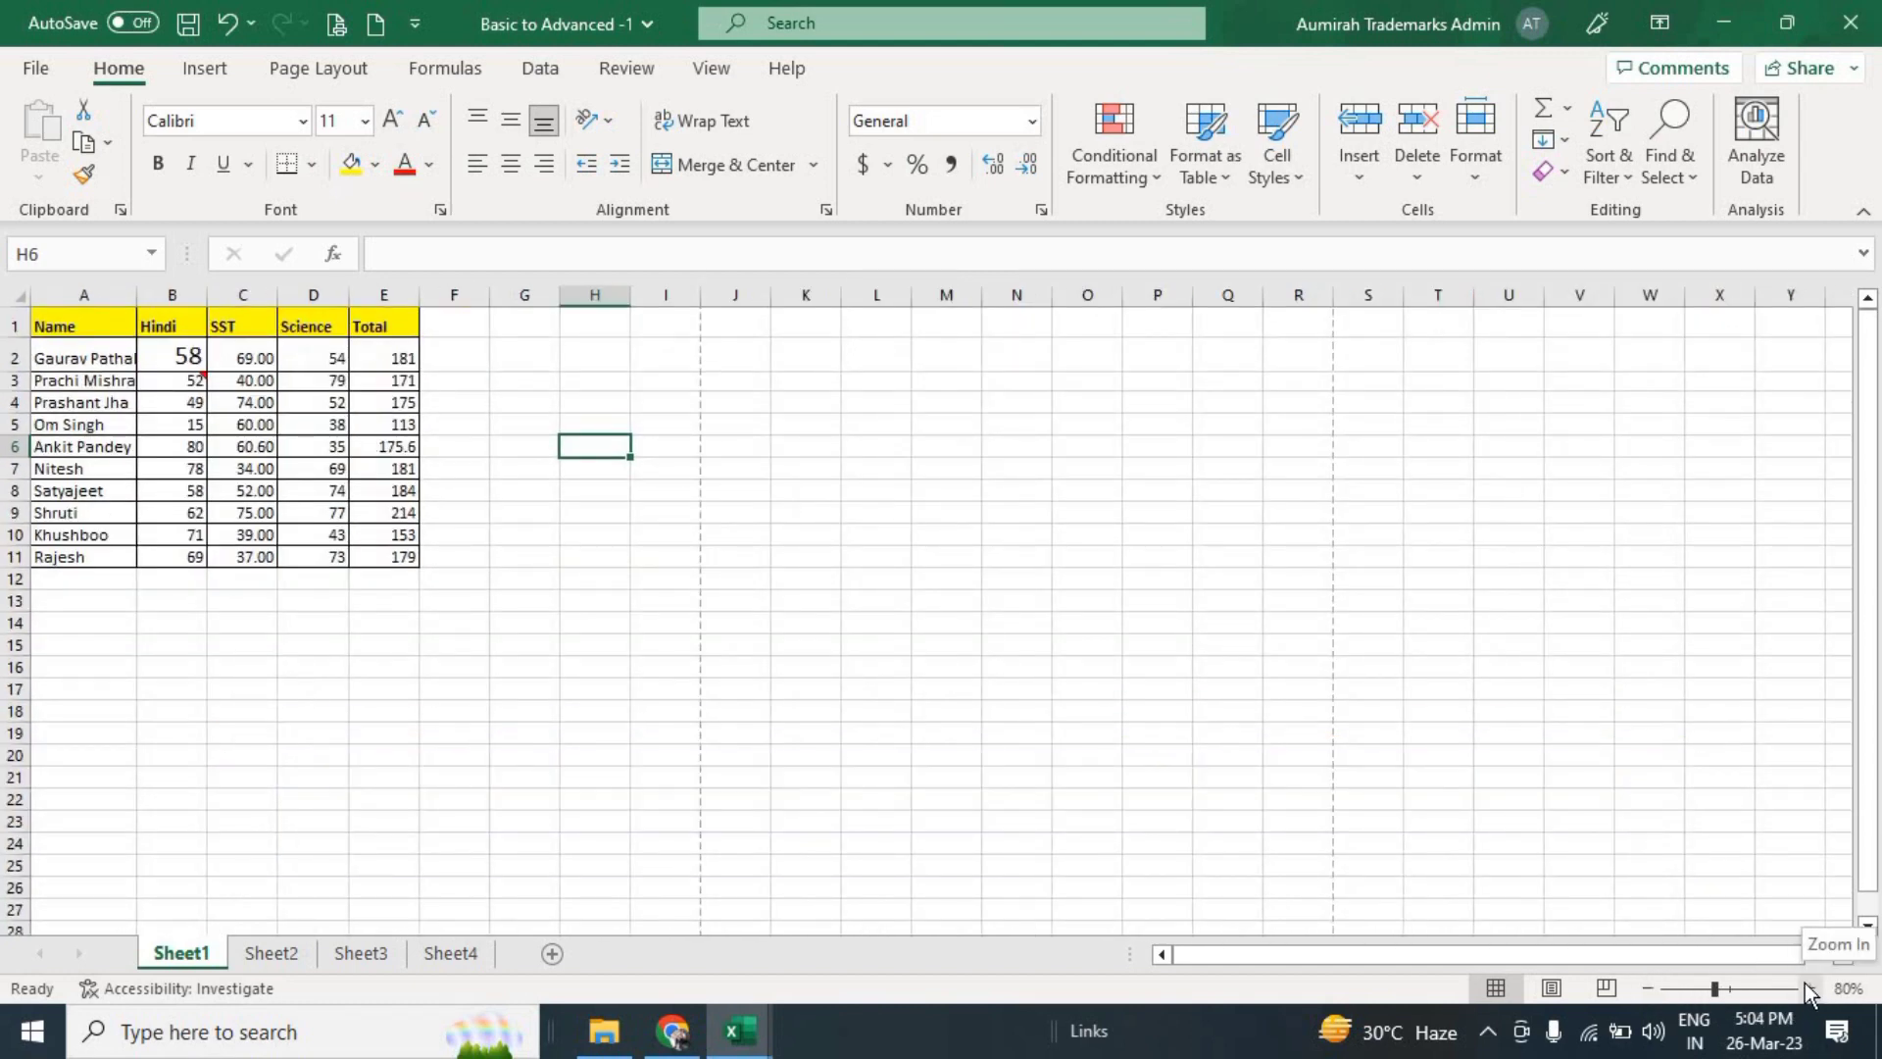
{"action": "left_click", "coordinate": [1809, 988]}
{"action": "left_click", "coordinate": [1809, 989]}
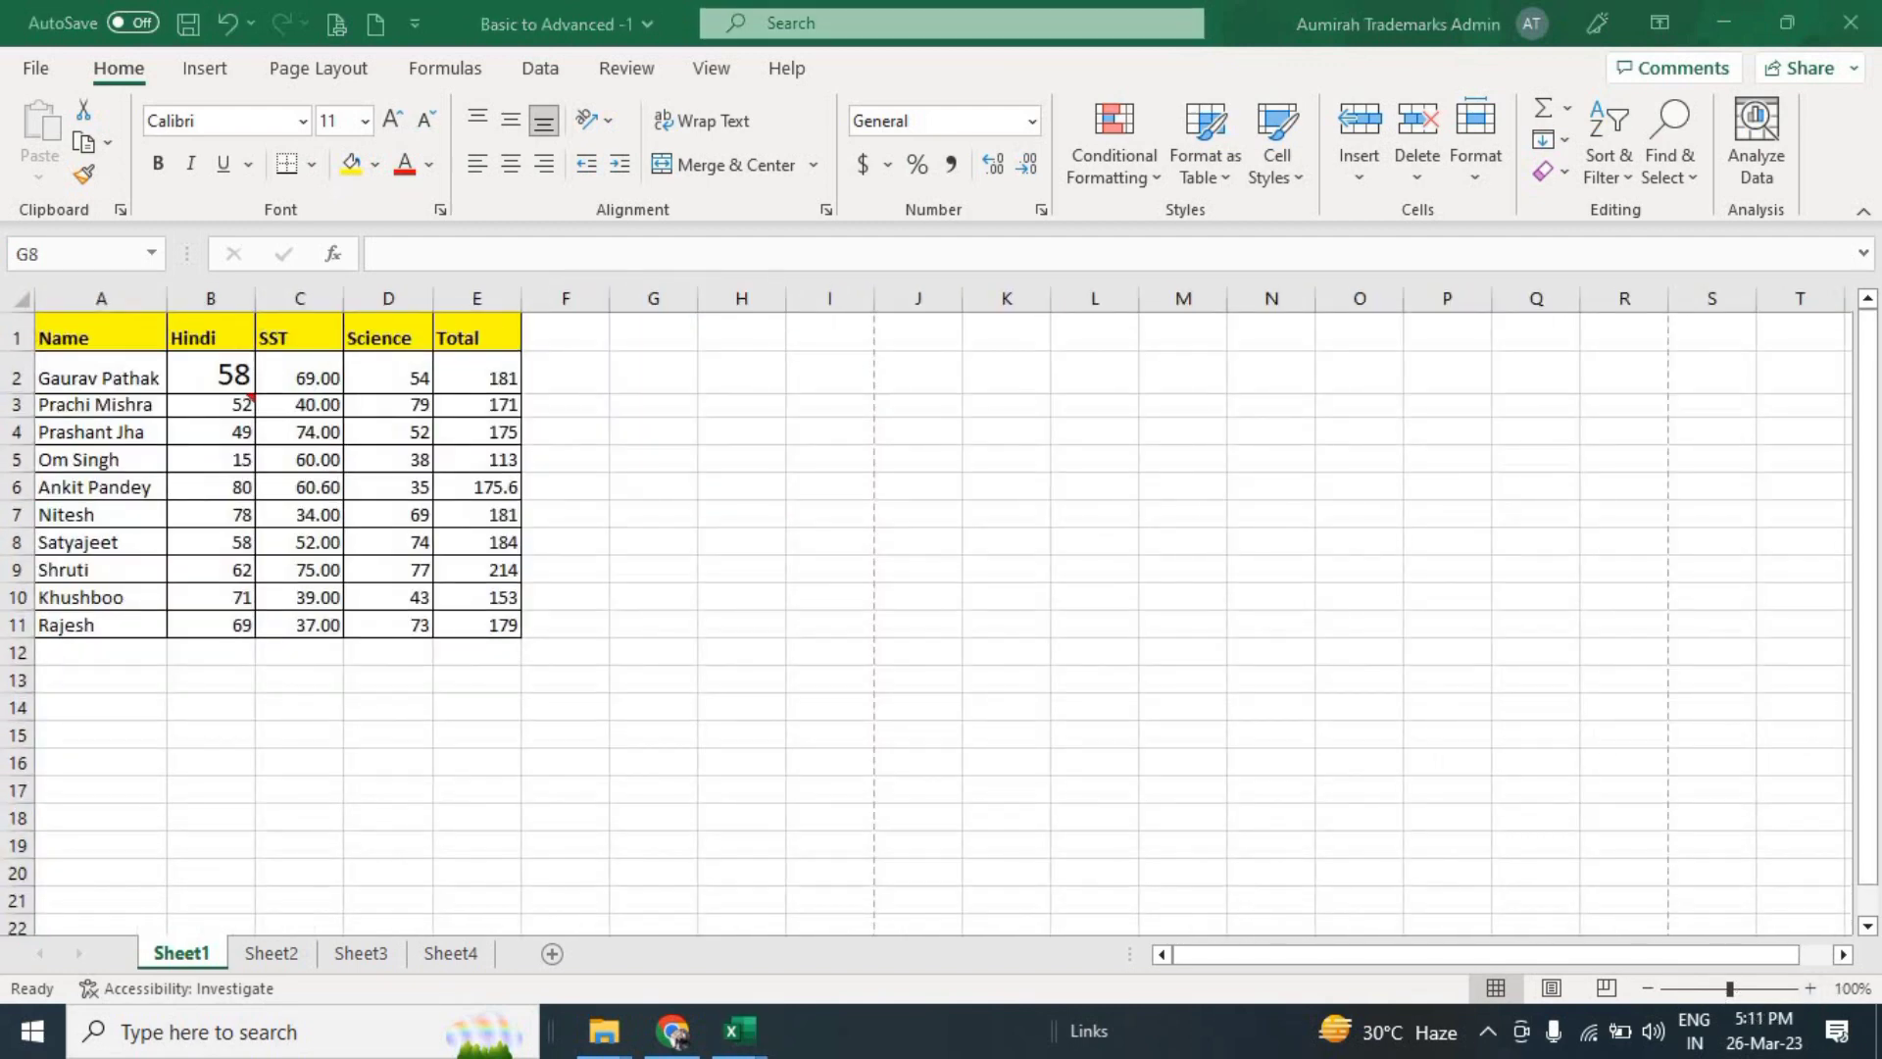